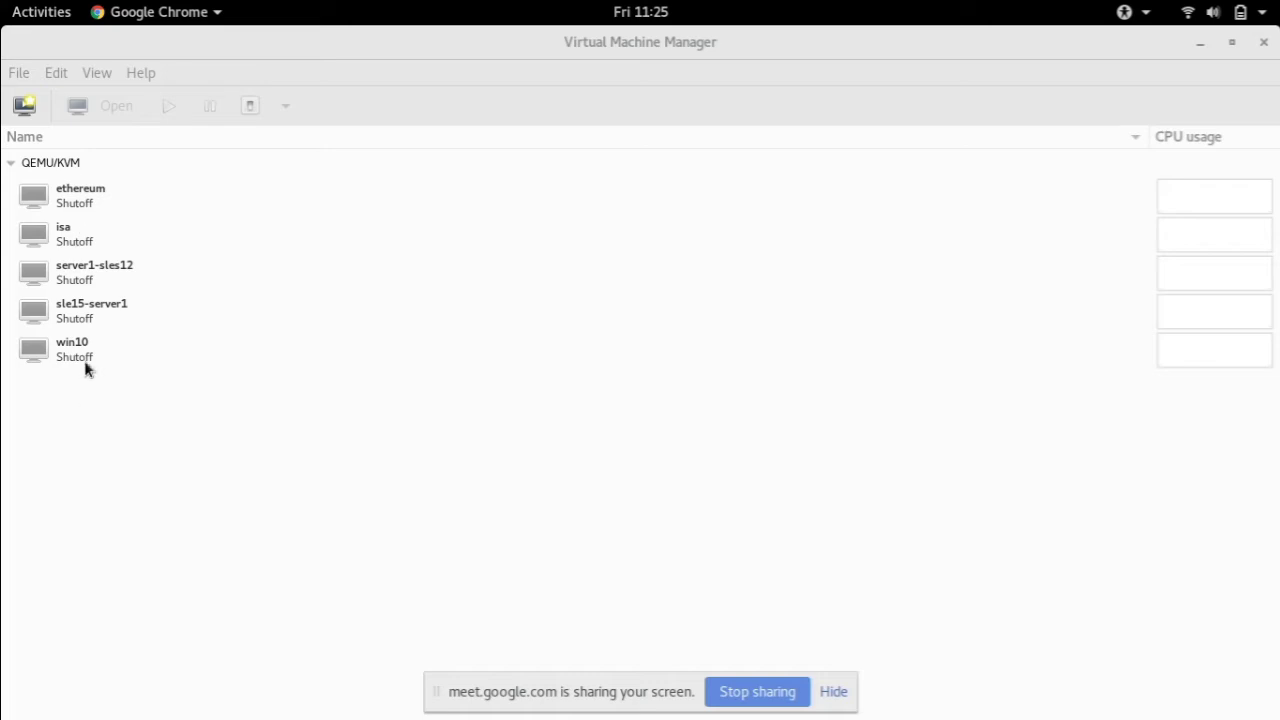
Start a new virtual machine from the File menu, using local install media
{"action": "left_click", "coordinate": [19, 73]}
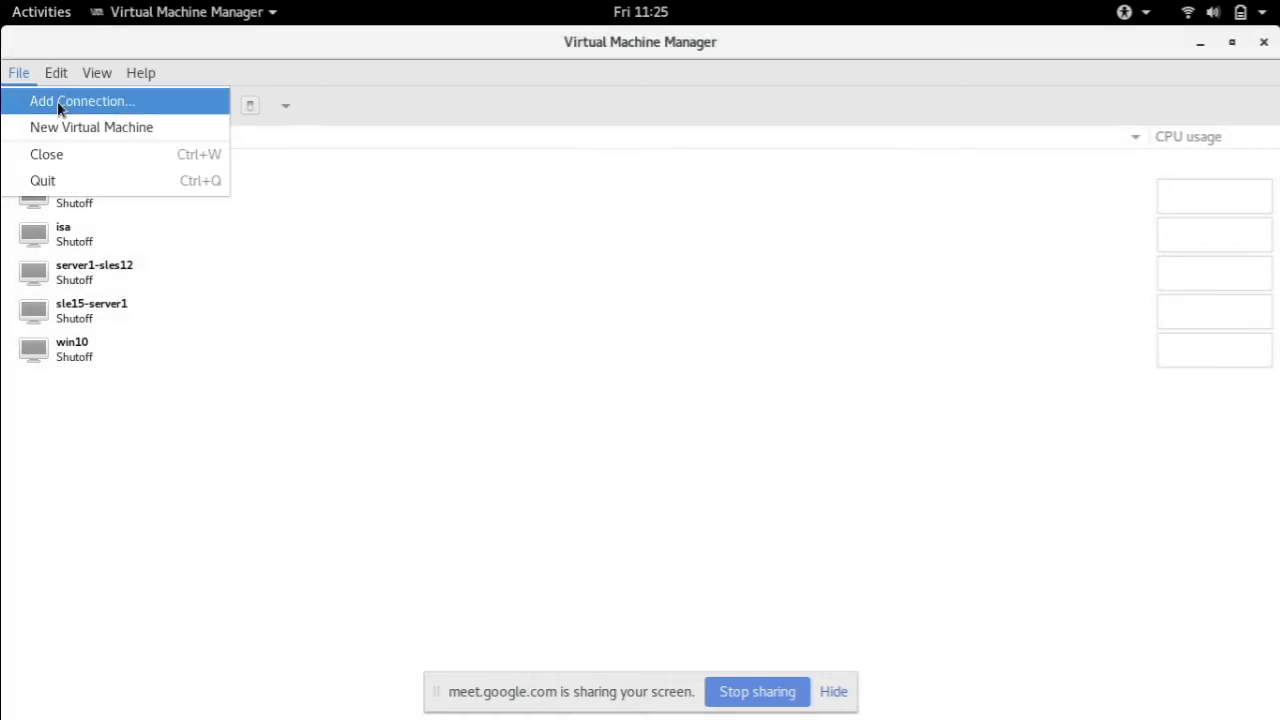
{"action": "left_click", "coordinate": [67, 133]}
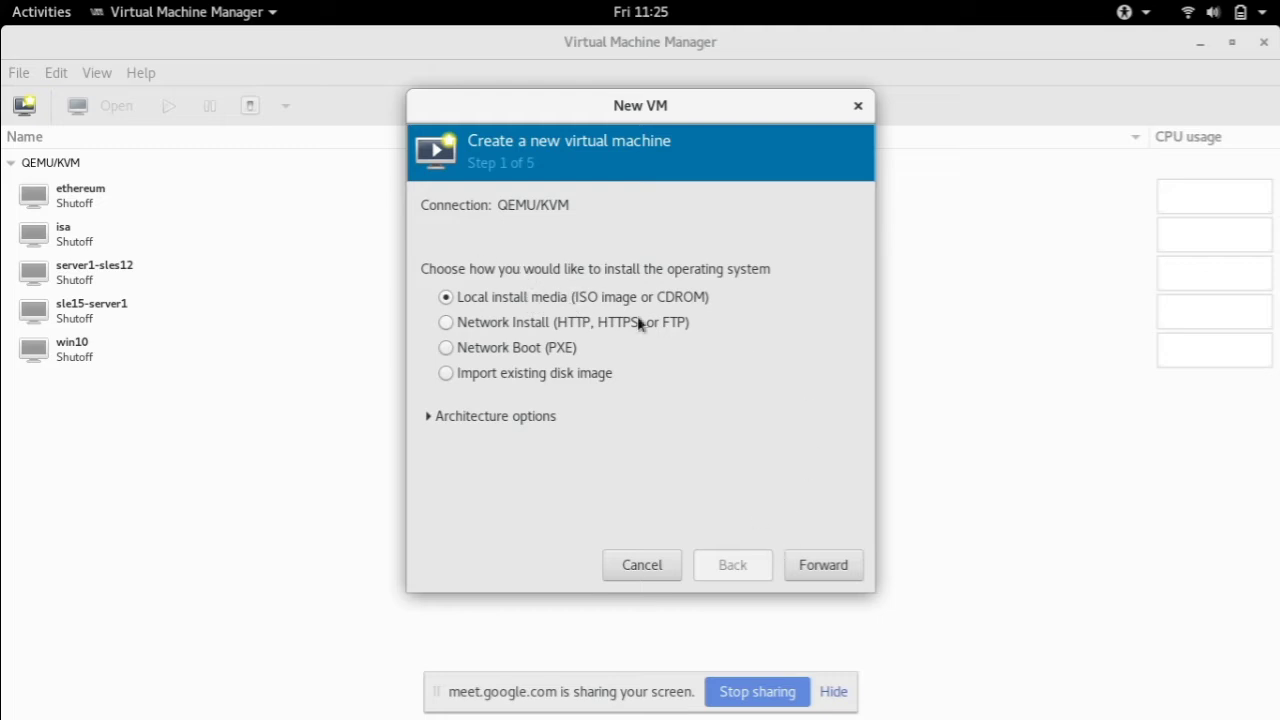
Browse the local filesystem to the rkdrive/iso folder for the installation ISO
{"action": "left_click", "coordinate": [816, 568]}
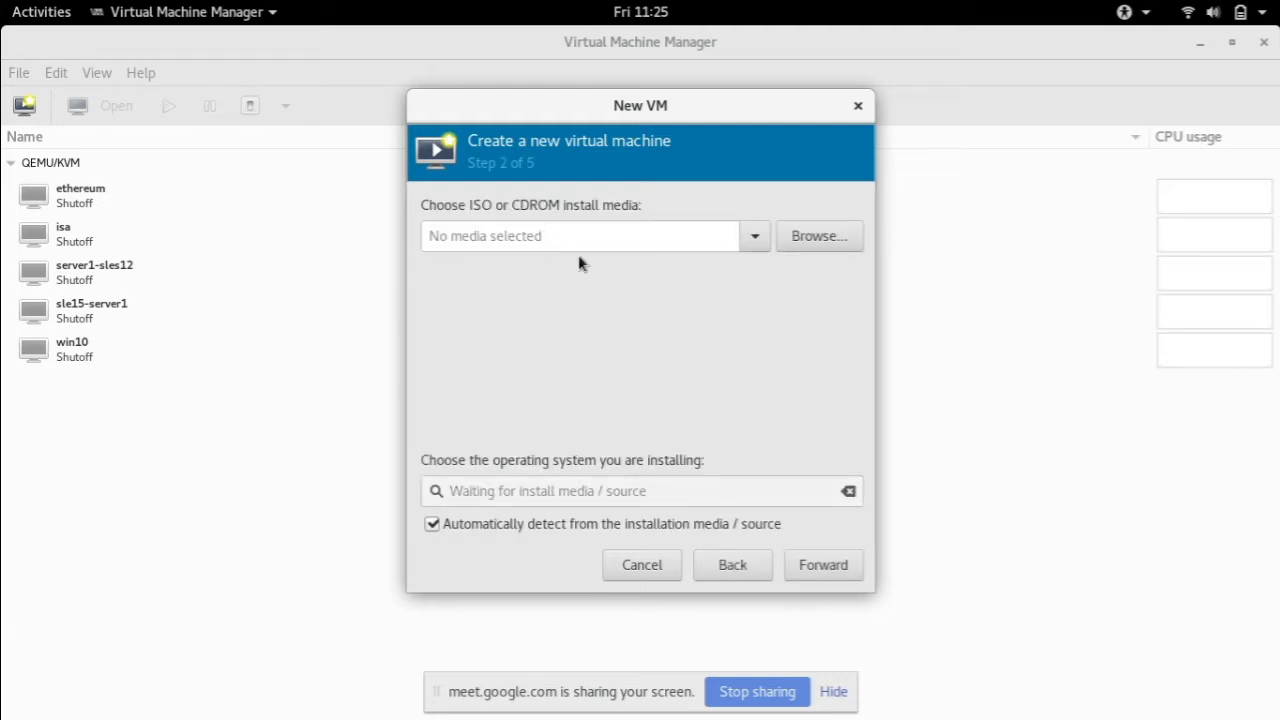
{"action": "left_click", "coordinate": [795, 237]}
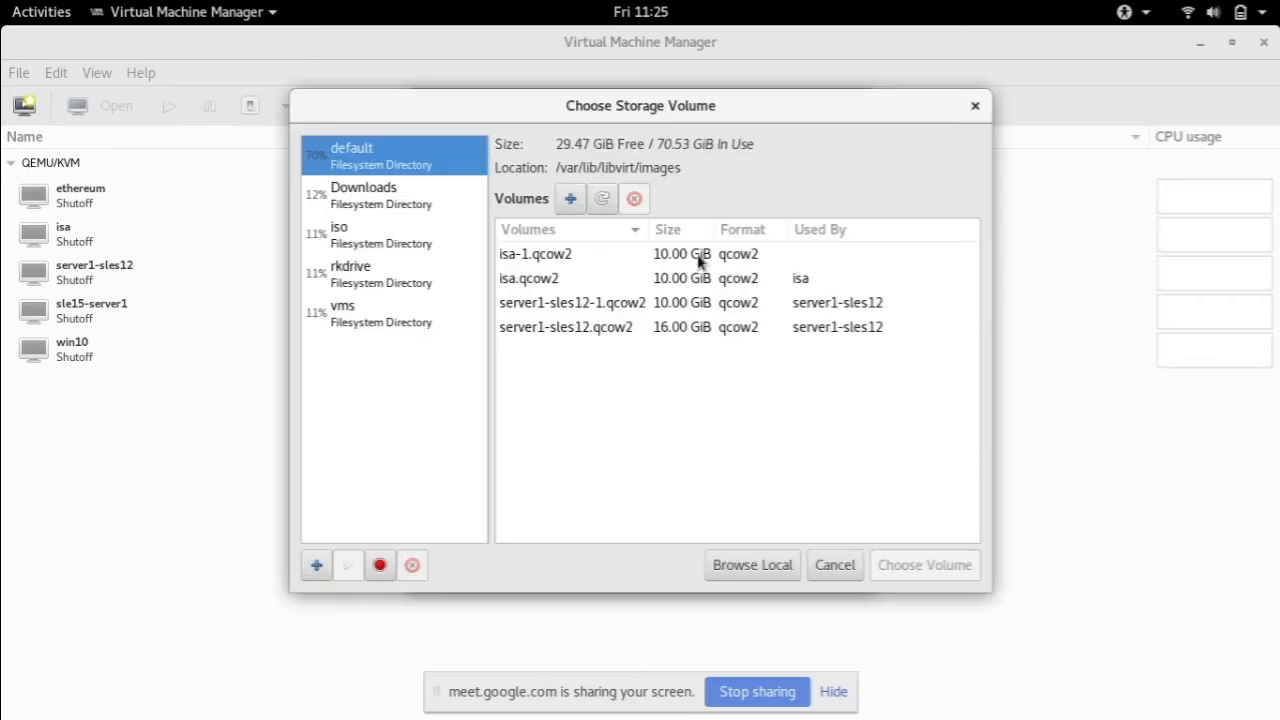
{"action": "left_click", "coordinate": [752, 565]}
{"action": "left_click", "coordinate": [72, 390]}
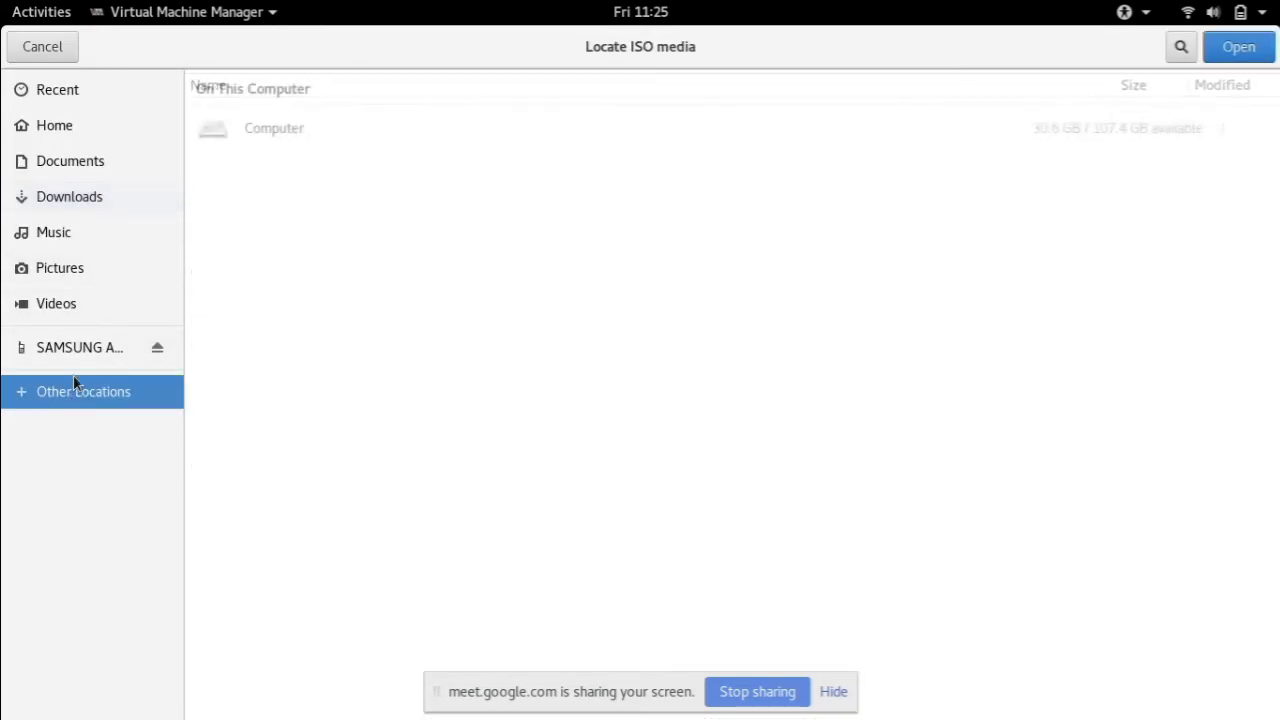
{"action": "left_click", "coordinate": [245, 130]}
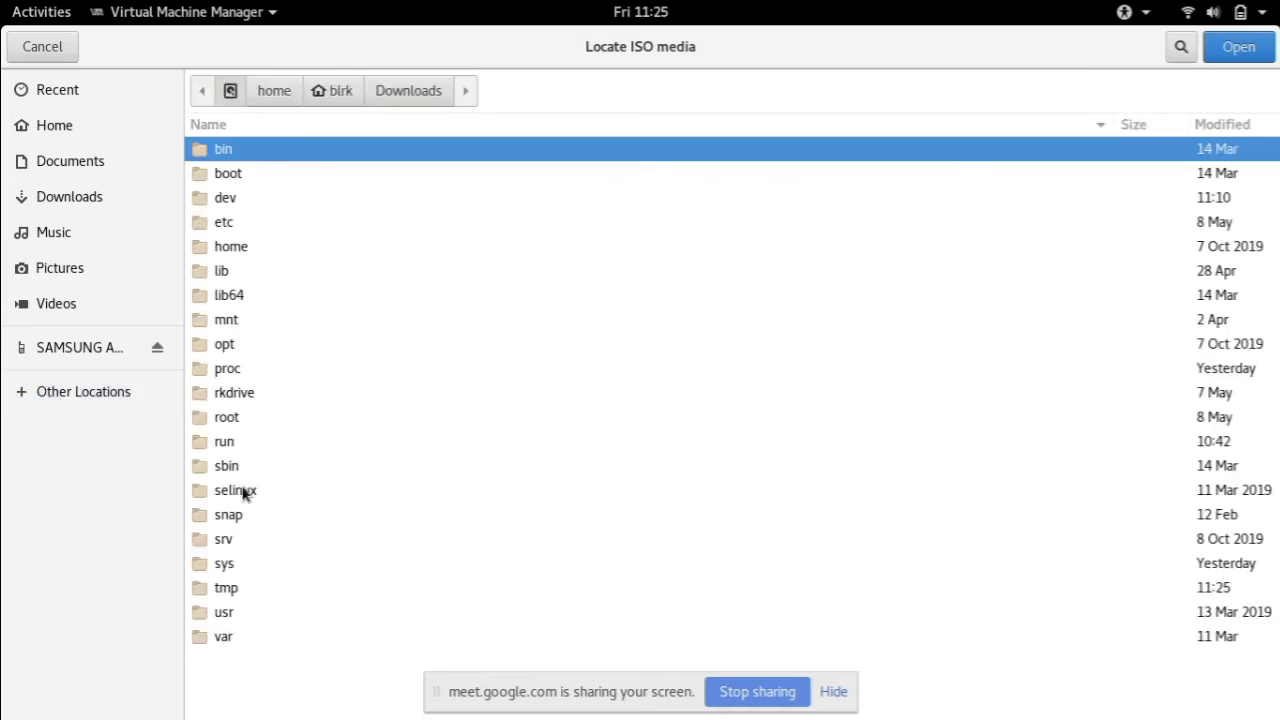
{"action": "left_click", "coordinate": [249, 399]}
{"action": "double_click", "coordinate": [265, 400]}
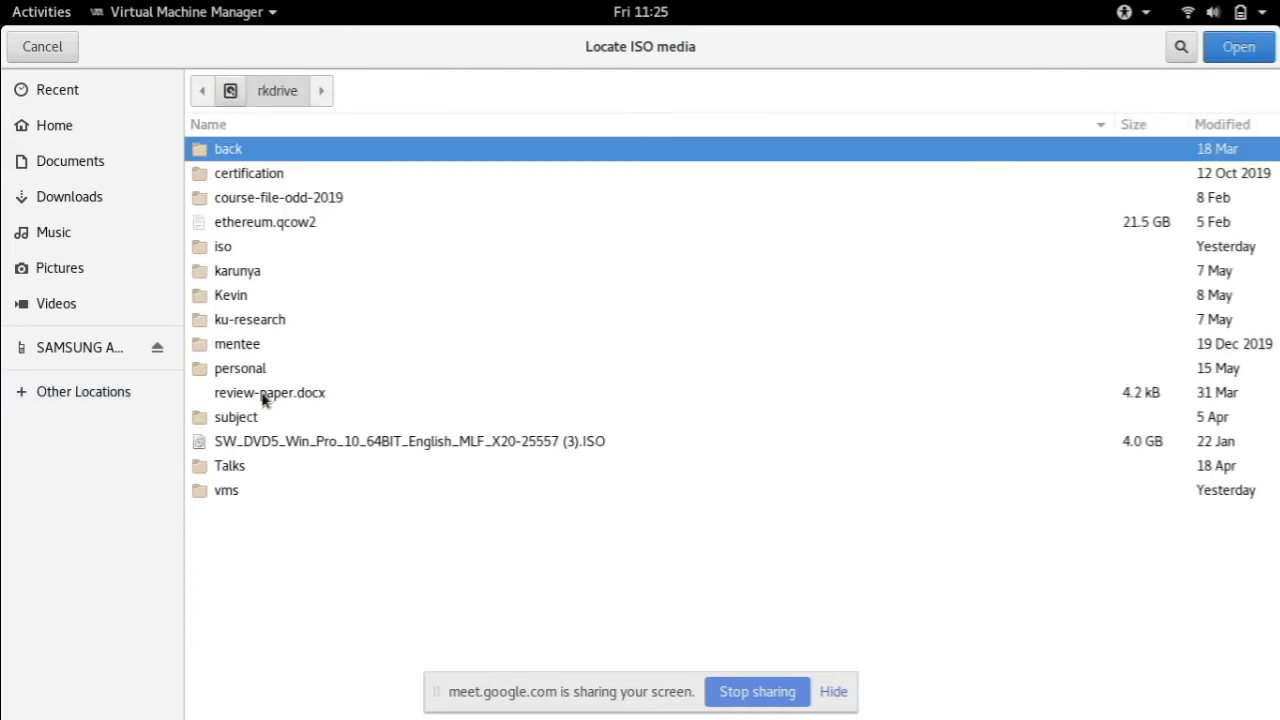
{"action": "double_click", "coordinate": [238, 248]}
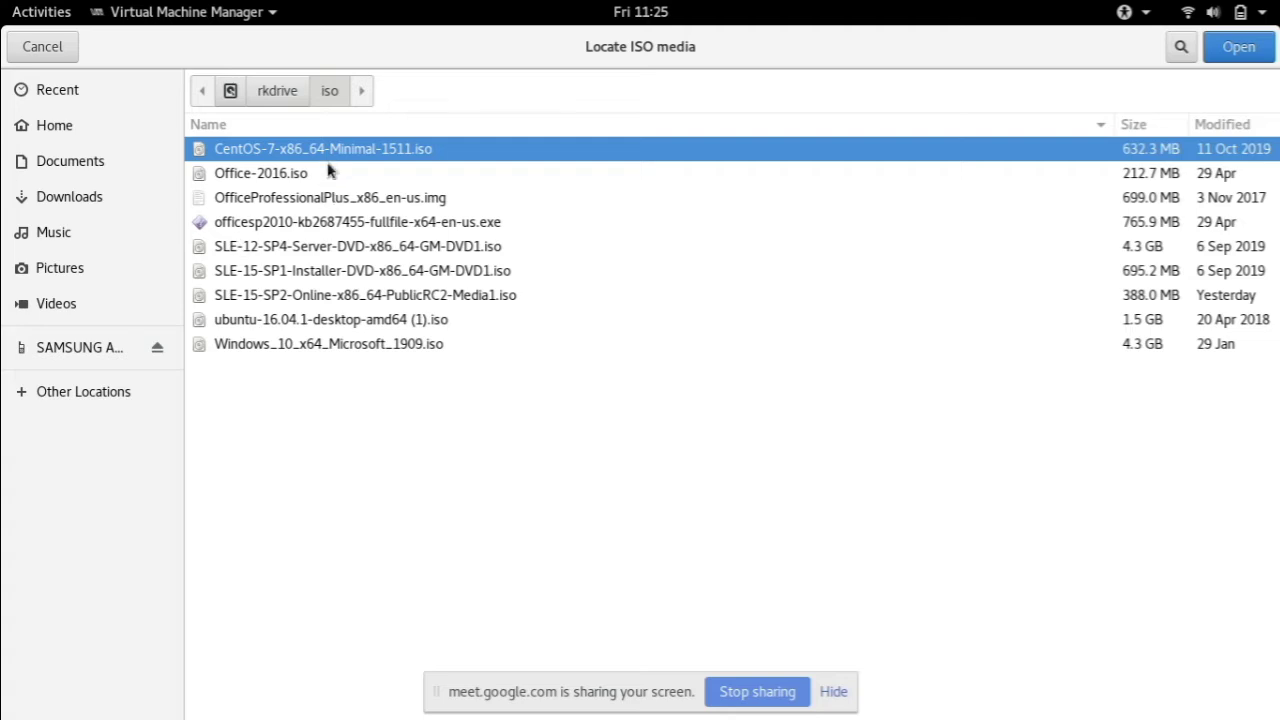
Choose SLE-15-SP1-Installer-DVD-x86_64-GM-DVD1.iso as the install media
{"action": "left_click", "coordinate": [306, 274]}
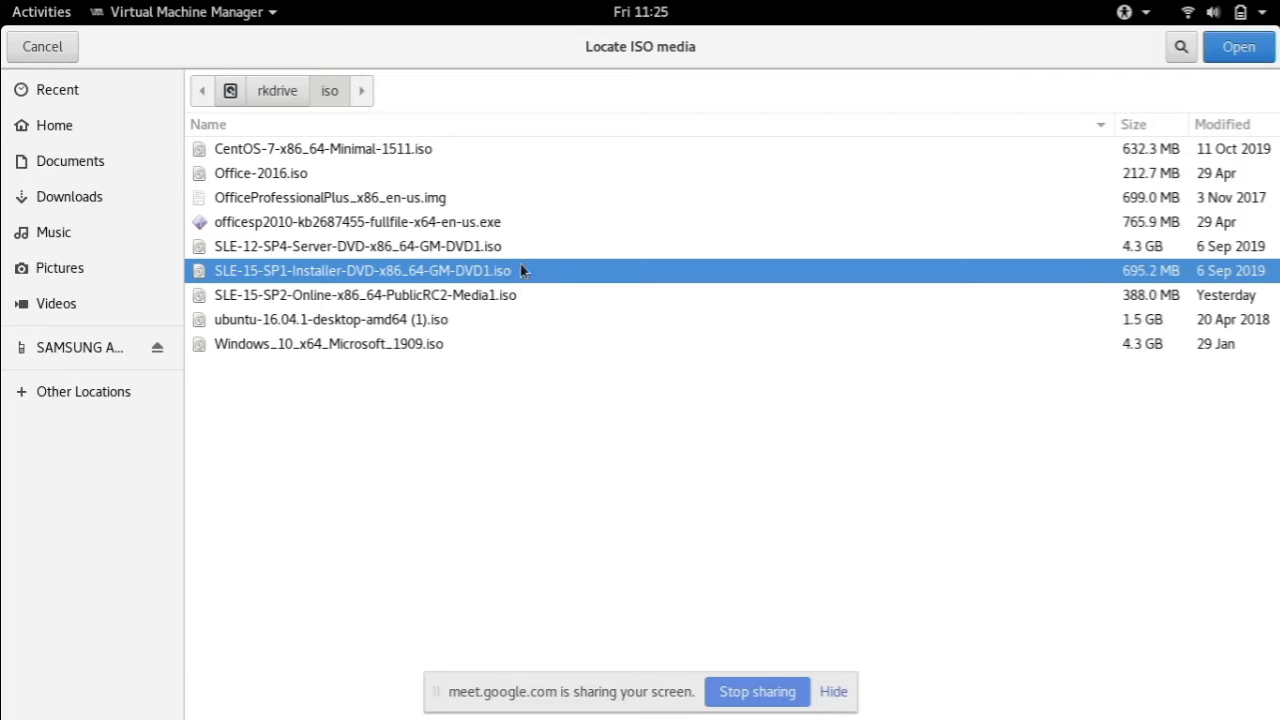
{"action": "left_click", "coordinate": [296, 296]}
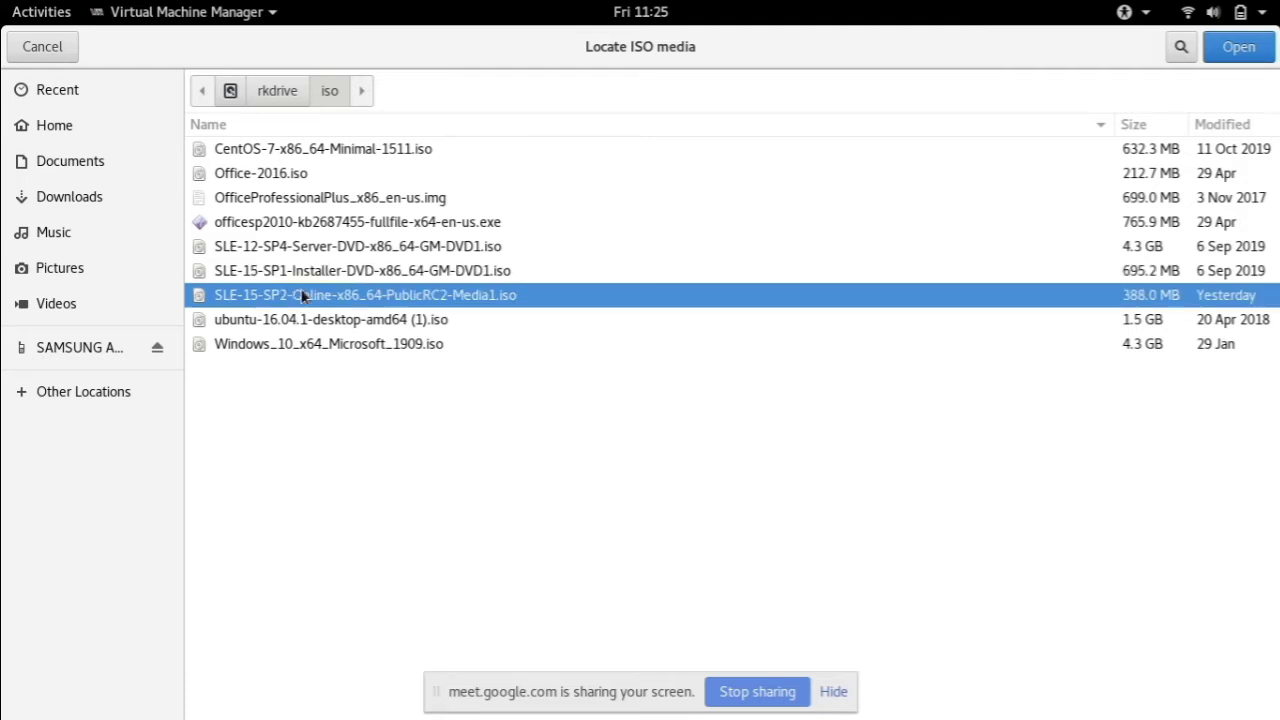
{"action": "left_click", "coordinate": [334, 274]}
{"action": "left_click", "coordinate": [333, 299]}
{"action": "left_click", "coordinate": [336, 272]}
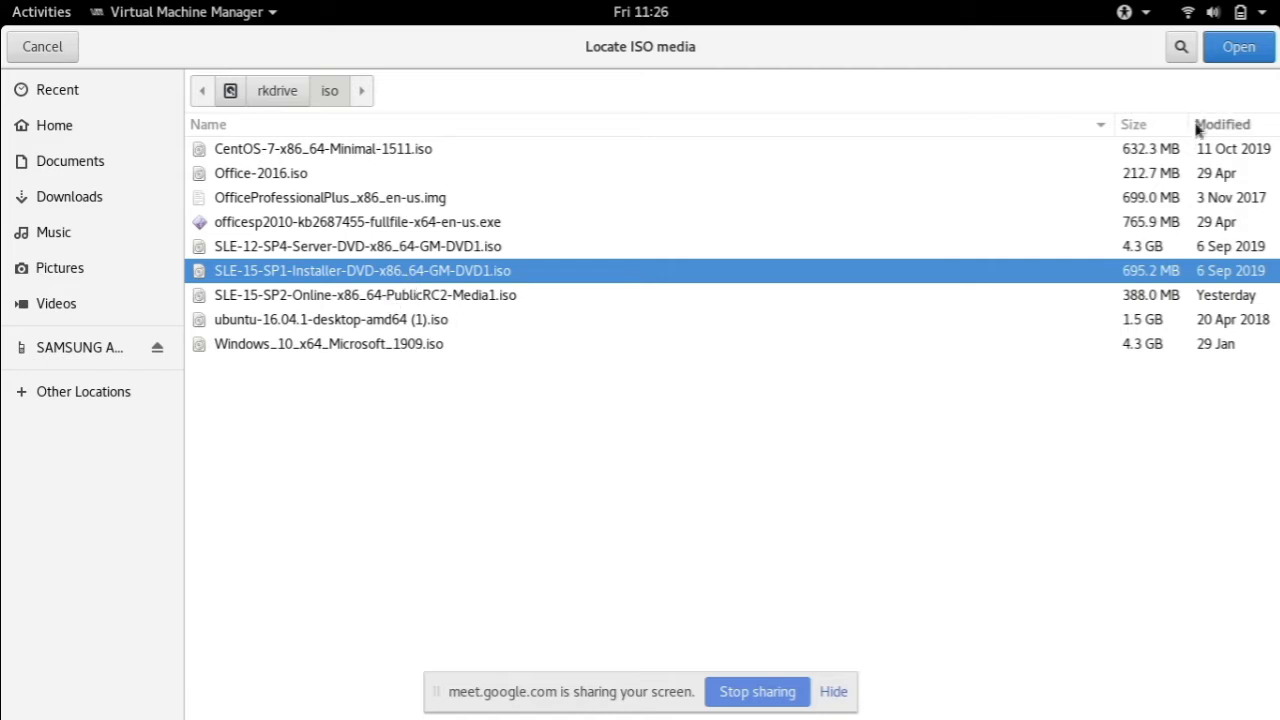
{"action": "left_click", "coordinate": [1243, 50]}
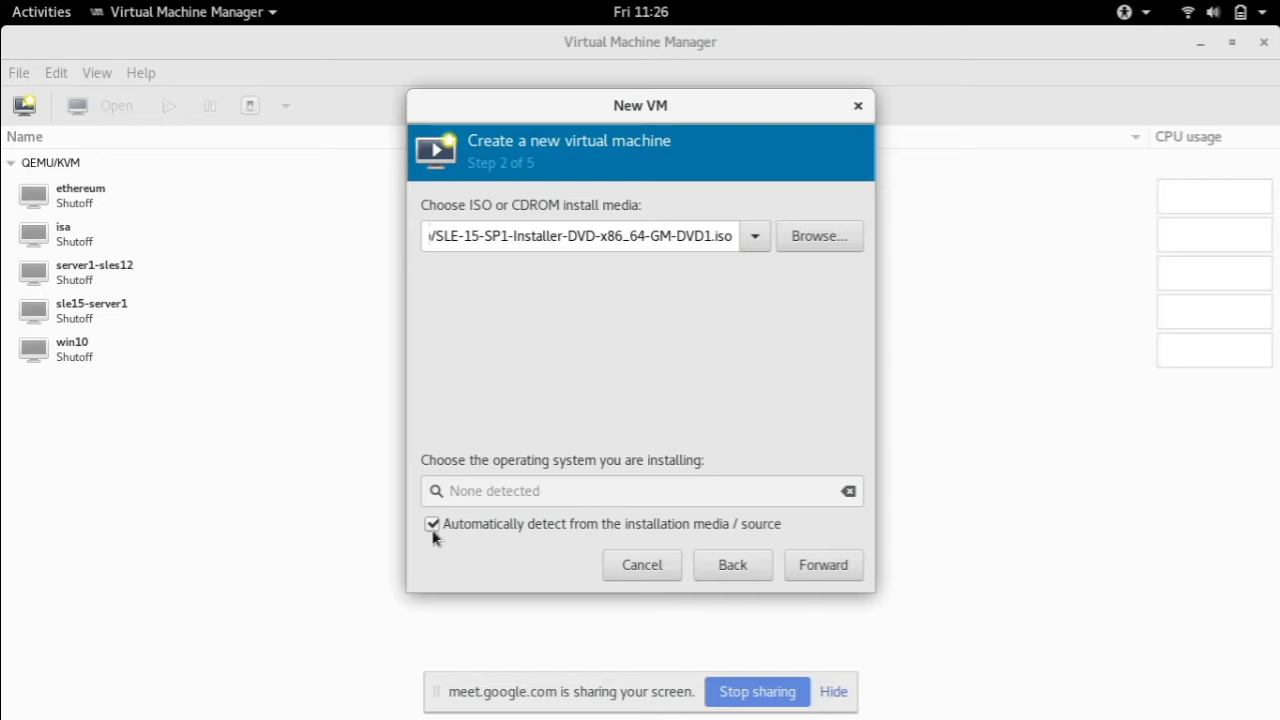
Turn off auto-detection and select SUSE Linux Enterprise 15 SP1 as the operating system
{"action": "left_click", "coordinate": [432, 527]}
{"action": "left_click", "coordinate": [493, 492]}
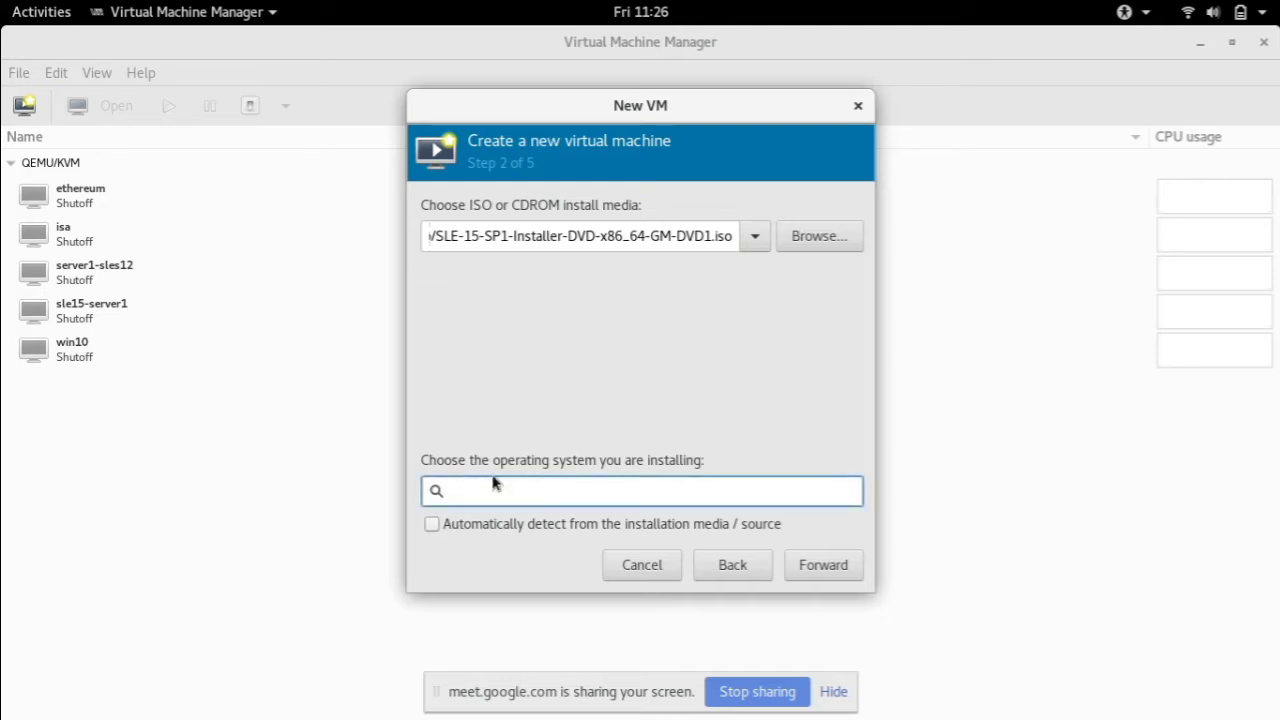
{"action": "type", "text": "SLES"}
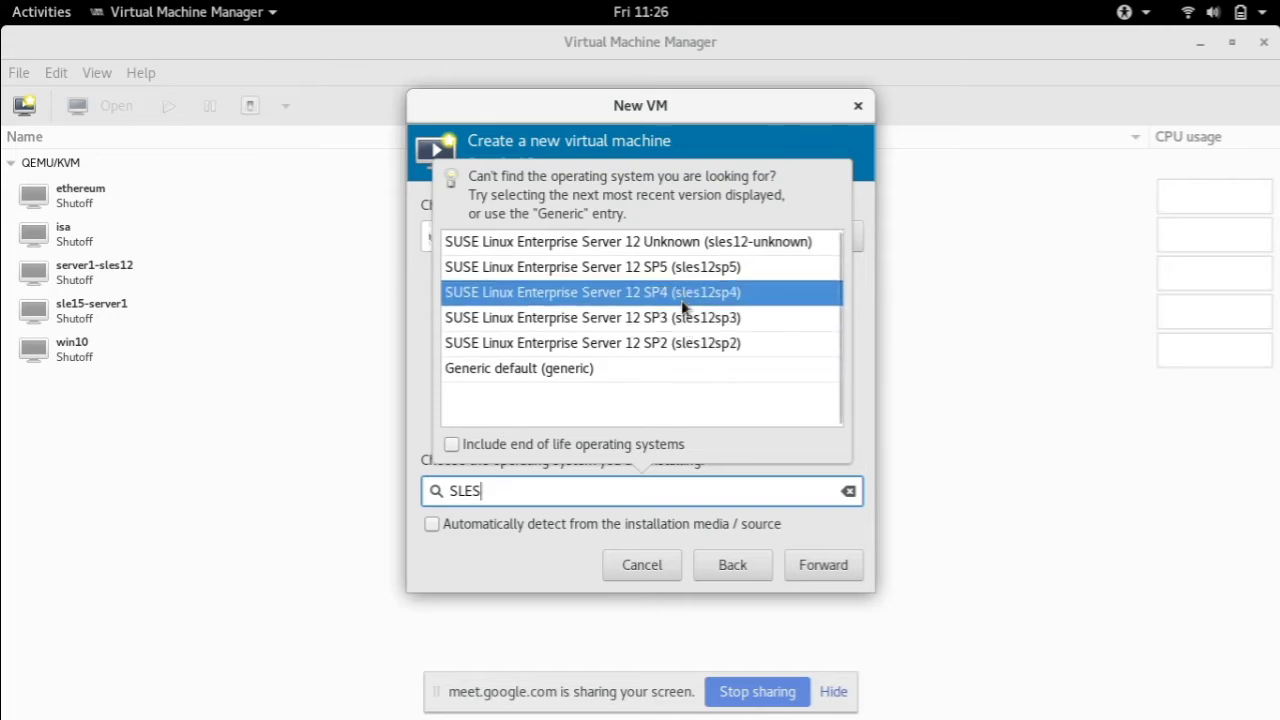
{"action": "key", "text": "BackSpace"}
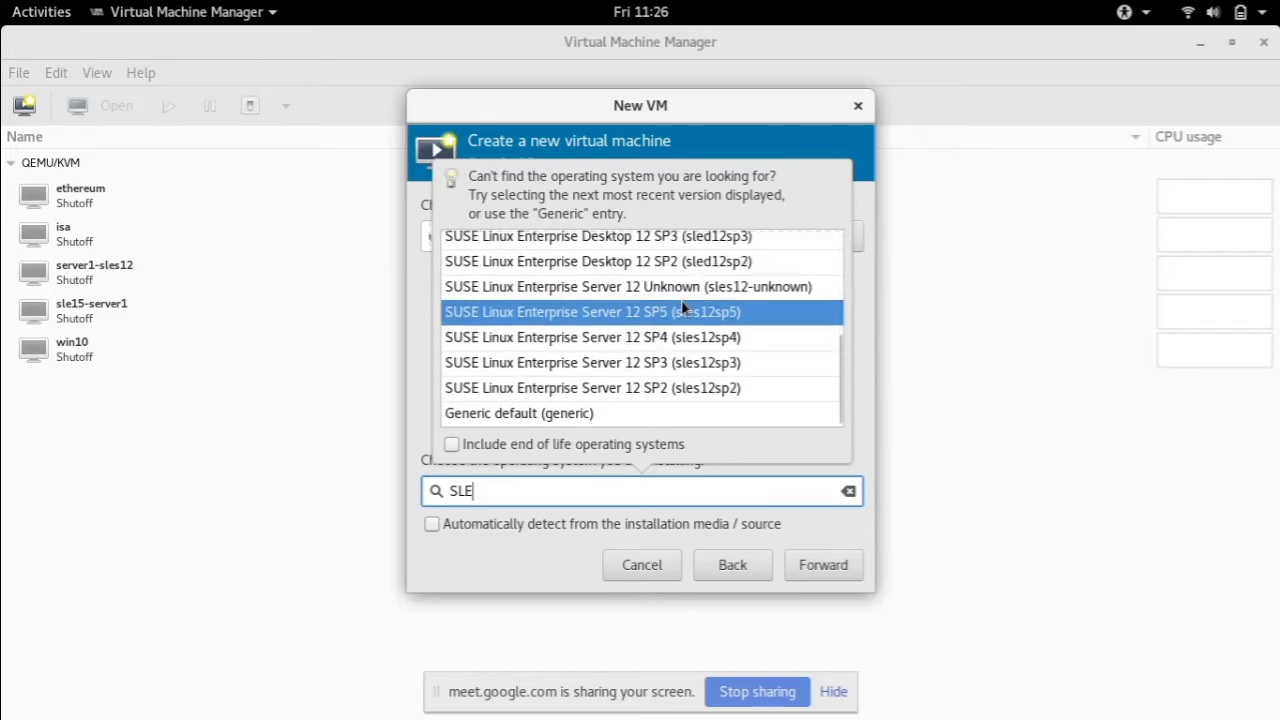
{"action": "scroll", "coordinate": [690, 333], "scroll_direction": "up", "scroll_amount": 2}
{"action": "scroll", "coordinate": [695, 303], "scroll_direction": "up", "scroll_amount": 2}
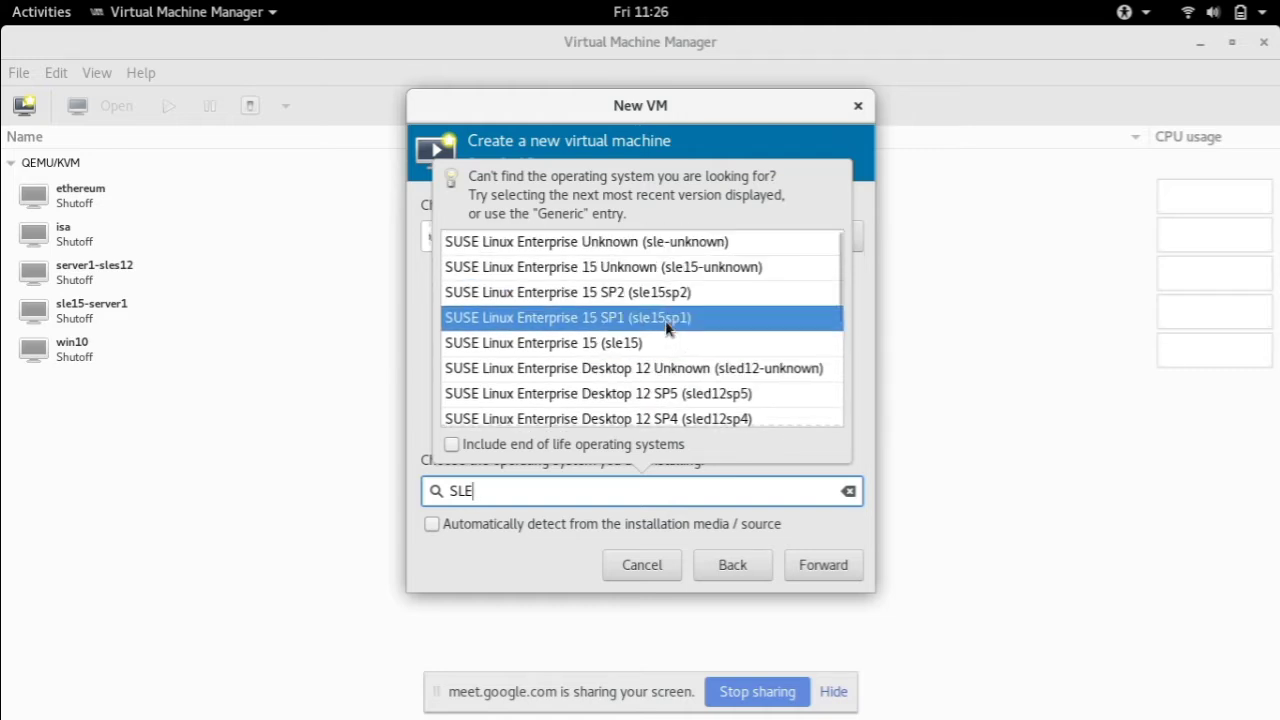
{"action": "left_click", "coordinate": [667, 318]}
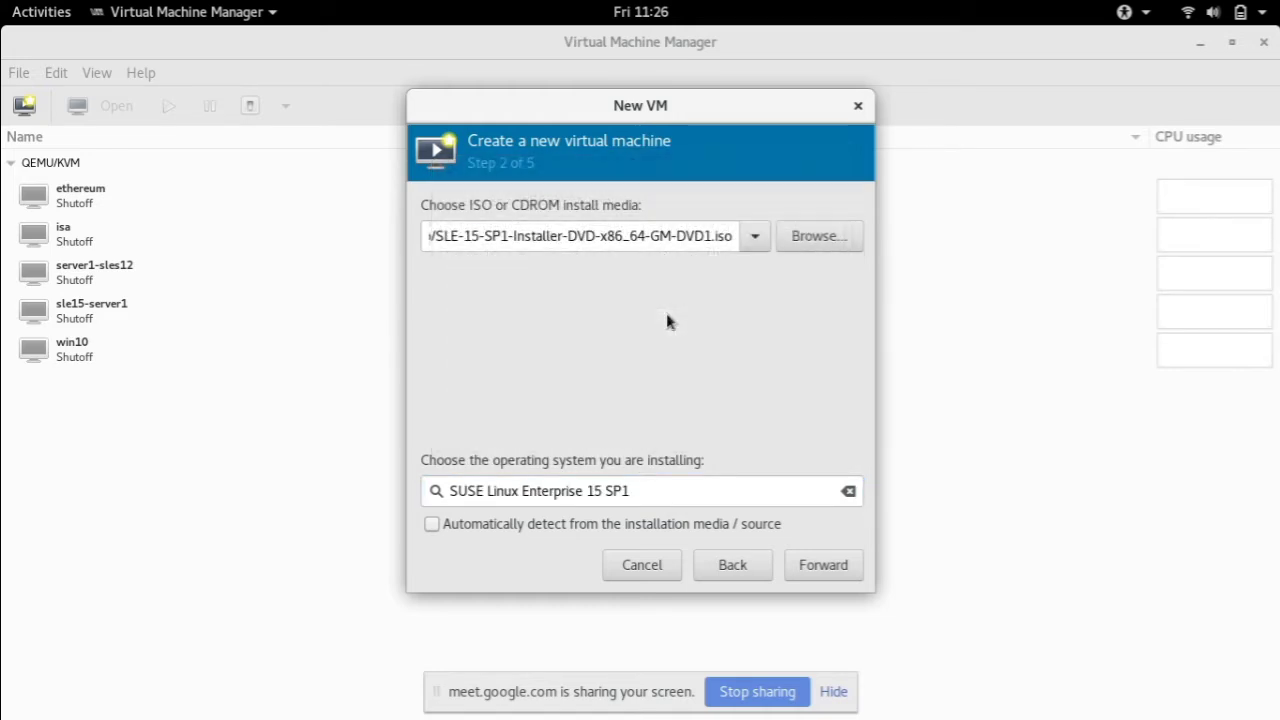
Give the VM 4098 MiB memory and 2 CPUs, and select custom storage
{"action": "left_click", "coordinate": [817, 568]}
{"action": "left_click_drag", "start_coordinate": [522, 241], "coordinate": [434, 241]}
{"action": "type", "text": "4098"}
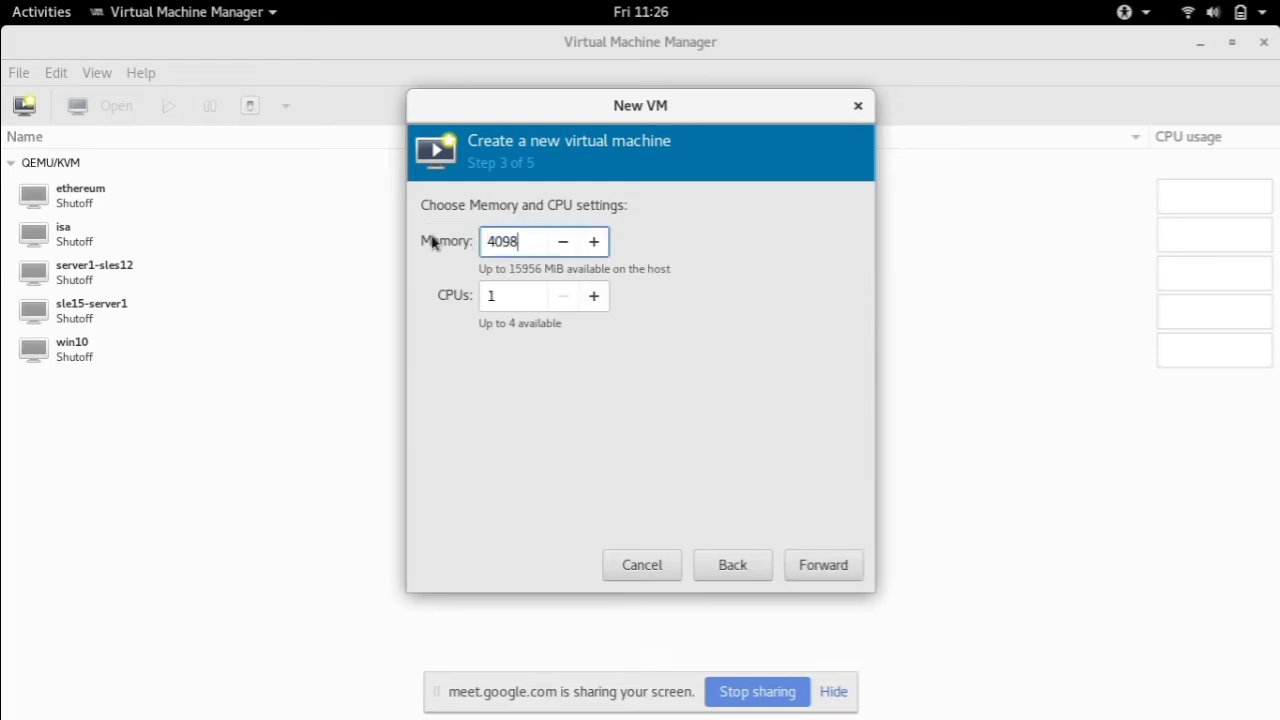
{"action": "left_click", "coordinate": [594, 296]}
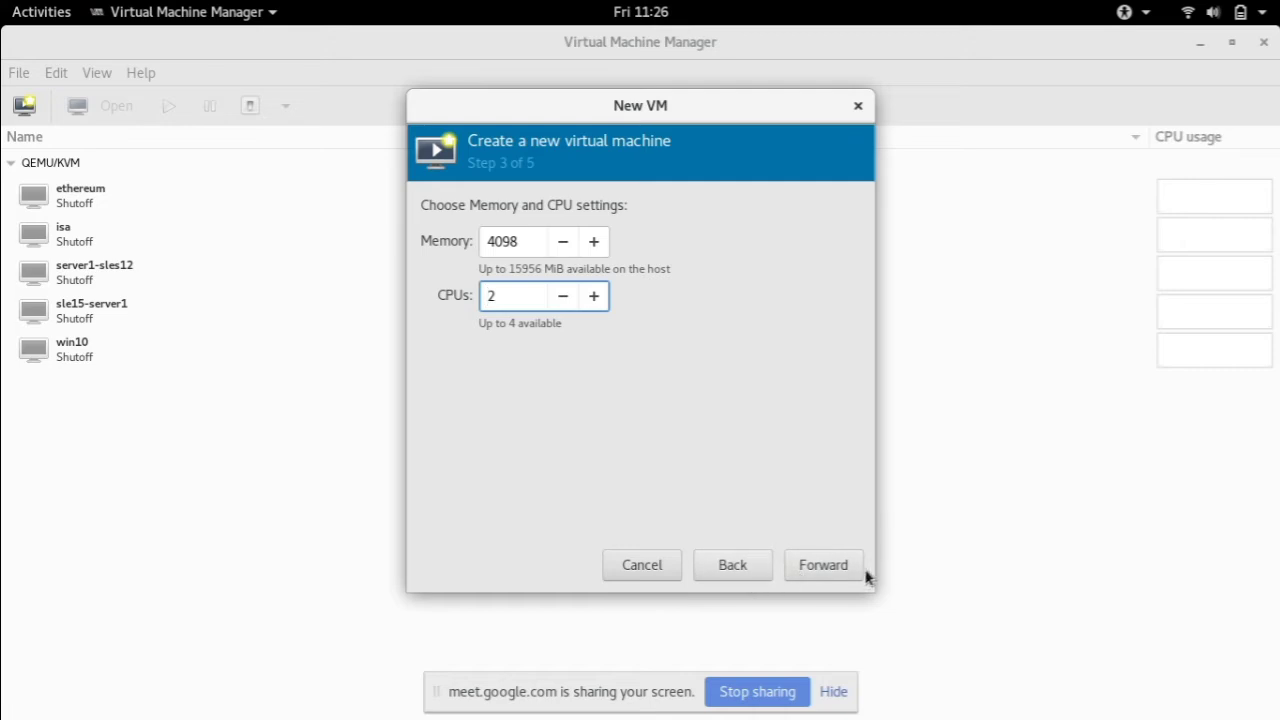
{"action": "left_click", "coordinate": [828, 566]}
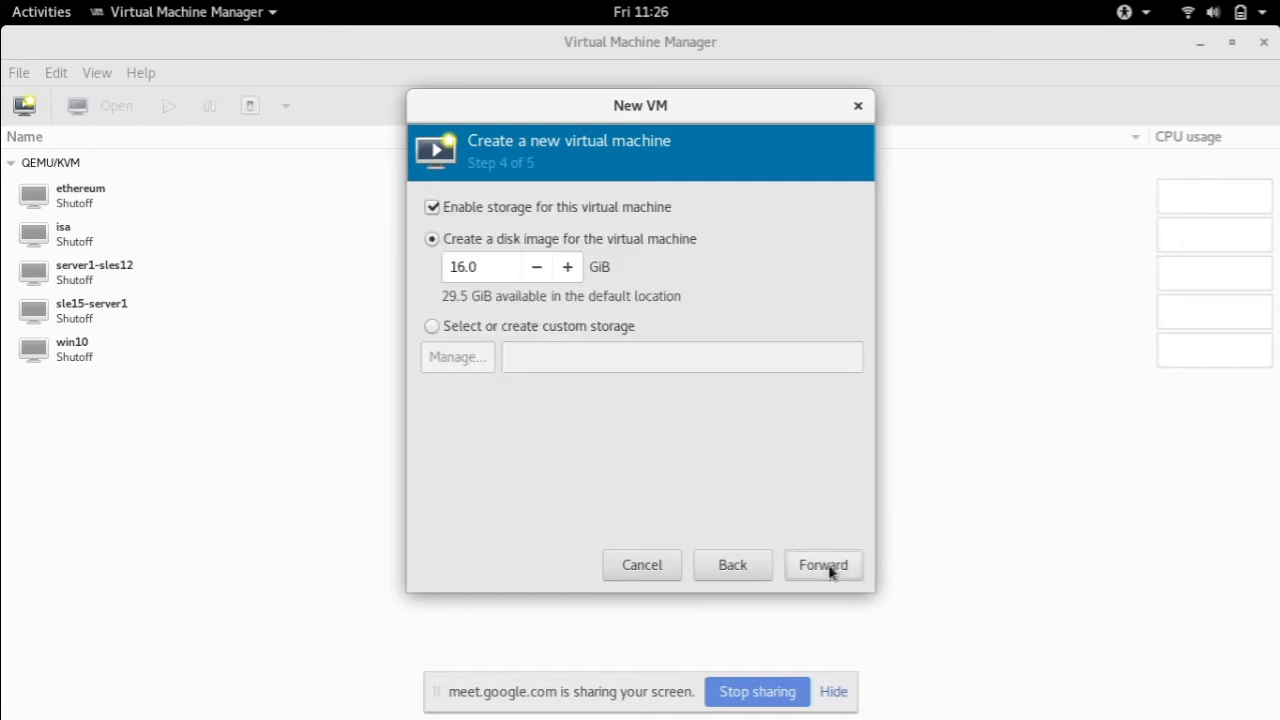
{"action": "left_click", "coordinate": [432, 326]}
Create a 20 GiB qcow2 volume sles15-server2 in the vms pool and use it as the disk
{"action": "left_click", "coordinate": [457, 357]}
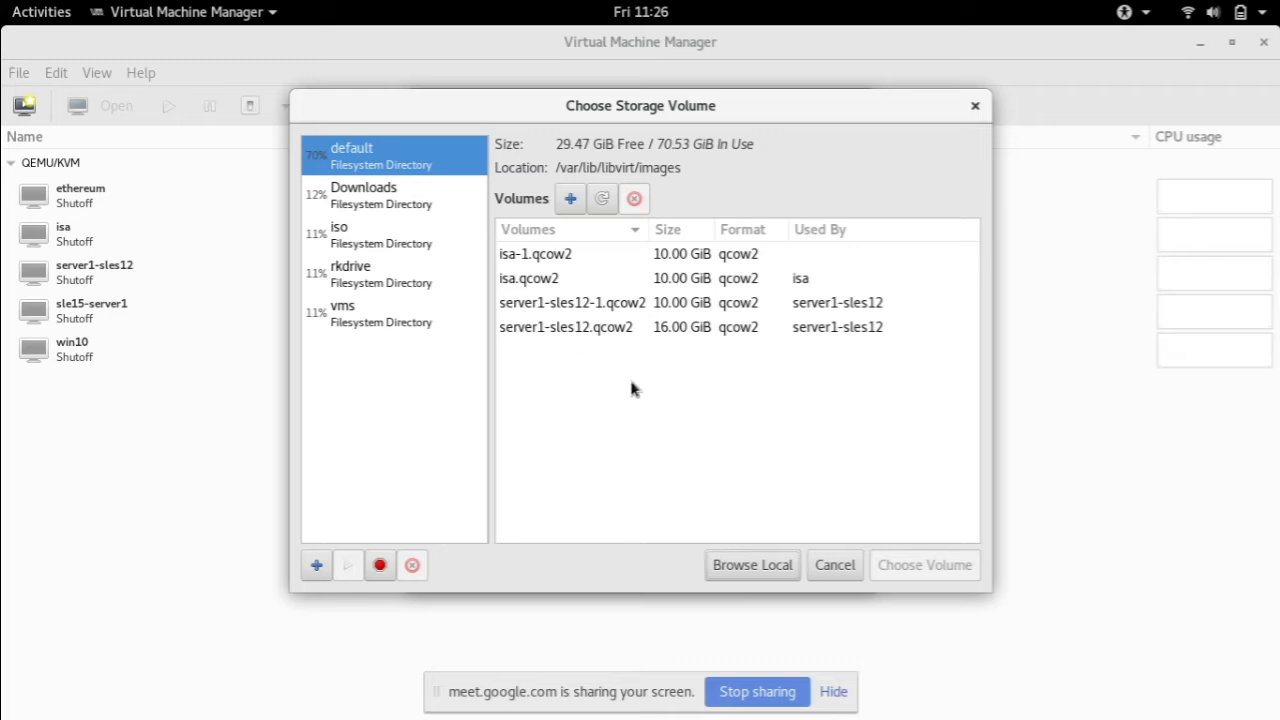
{"action": "left_click", "coordinate": [378, 314]}
{"action": "left_click", "coordinate": [570, 198]}
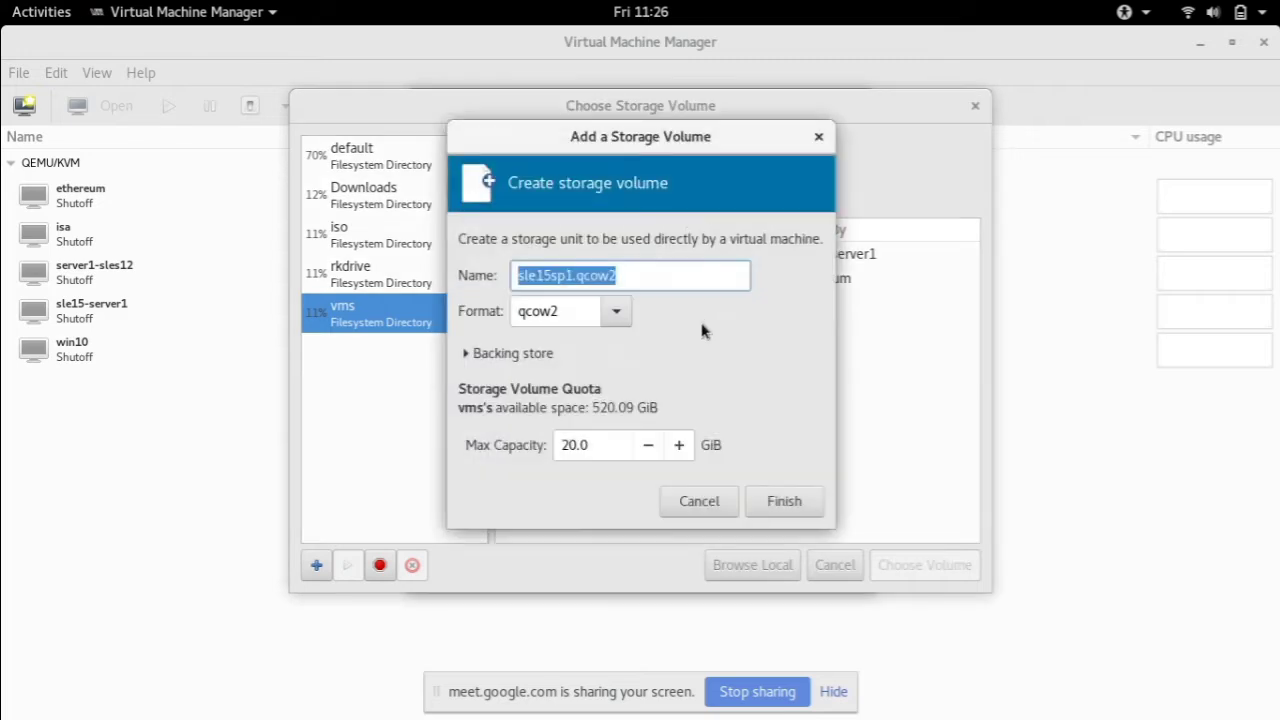
{"action": "left_click", "coordinate": [643, 278]}
{"action": "left_click_drag", "start_coordinate": [614, 278], "coordinate": [494, 288]}
{"action": "type", "text": "s15-server"}
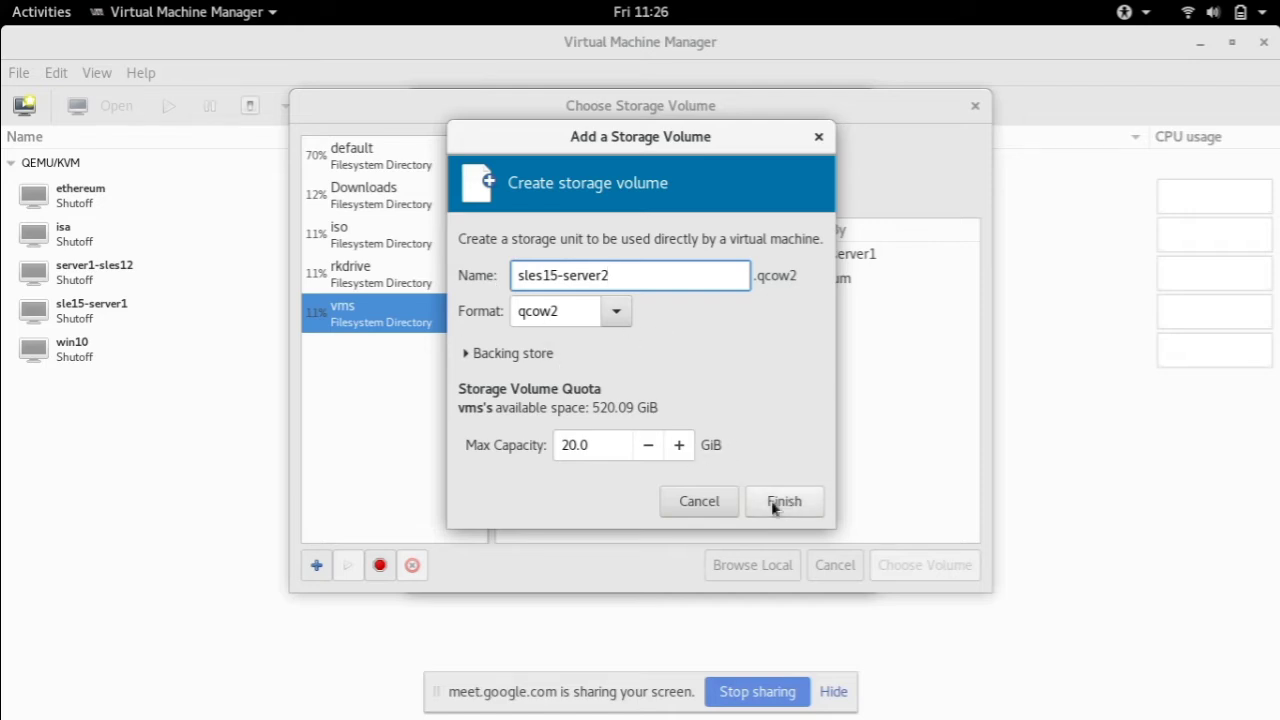
{"action": "left_click_drag", "start_coordinate": [597, 445], "coordinate": [509, 445]}
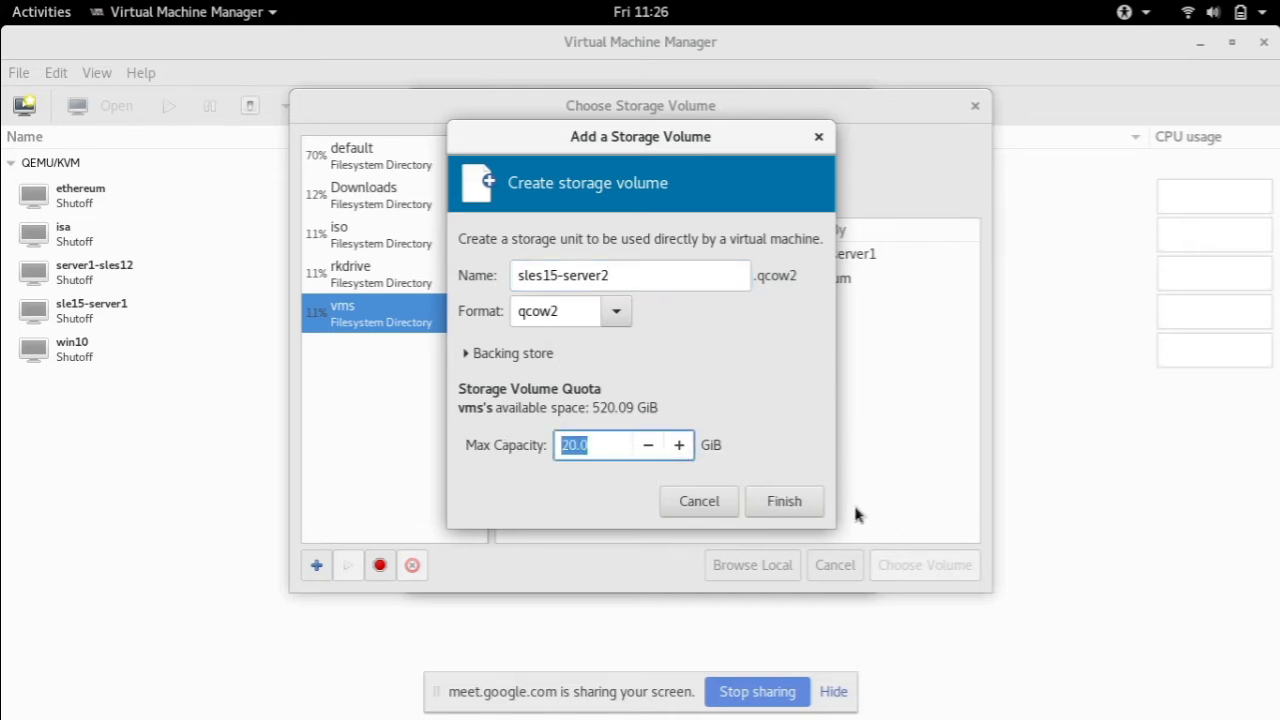
{"action": "left_click", "coordinate": [784, 500]}
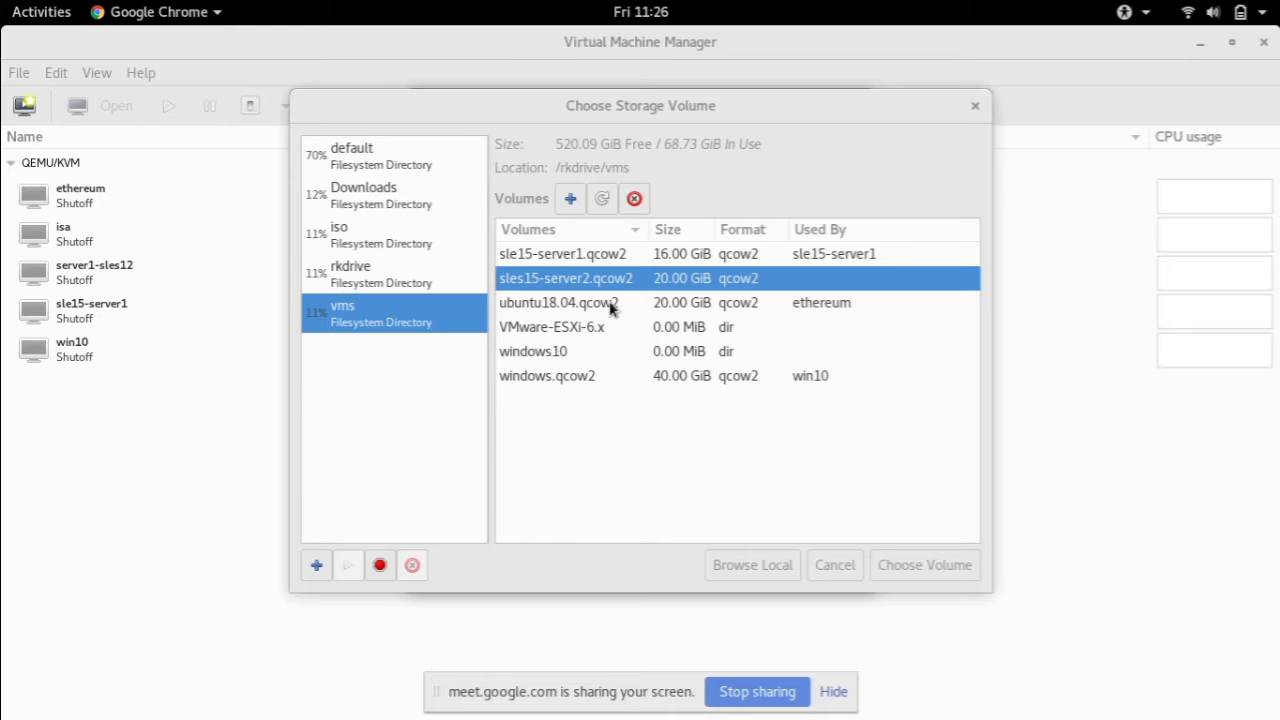
{"action": "left_click", "coordinate": [614, 284]}
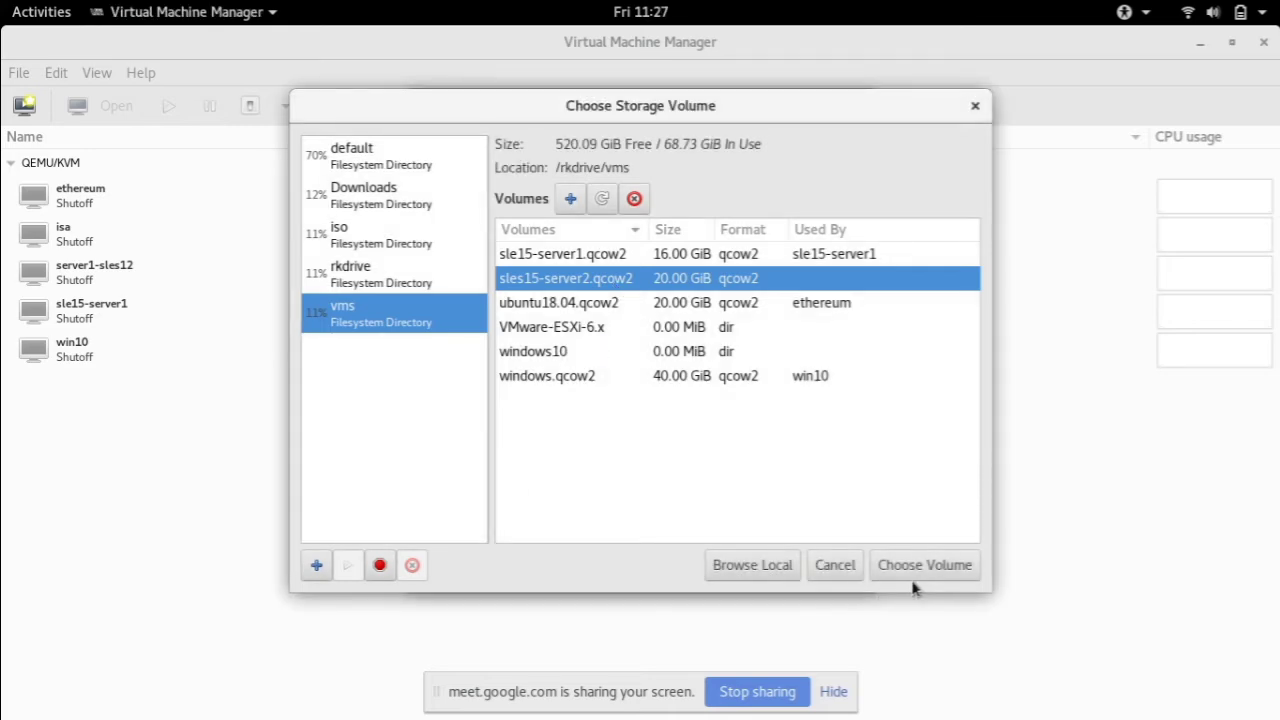
{"action": "left_click", "coordinate": [912, 574]}
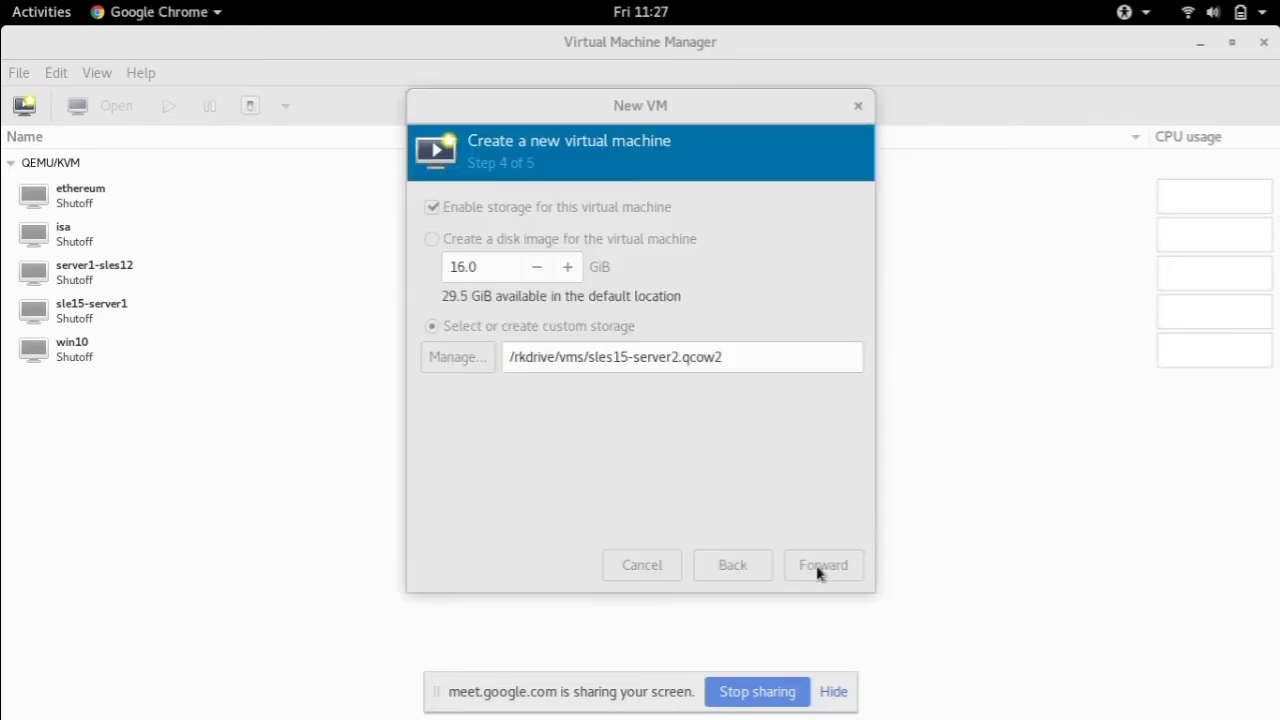
Name the VM sles15-server2 on the final step and finish creating it
{"action": "left_click", "coordinate": [511, 426]}
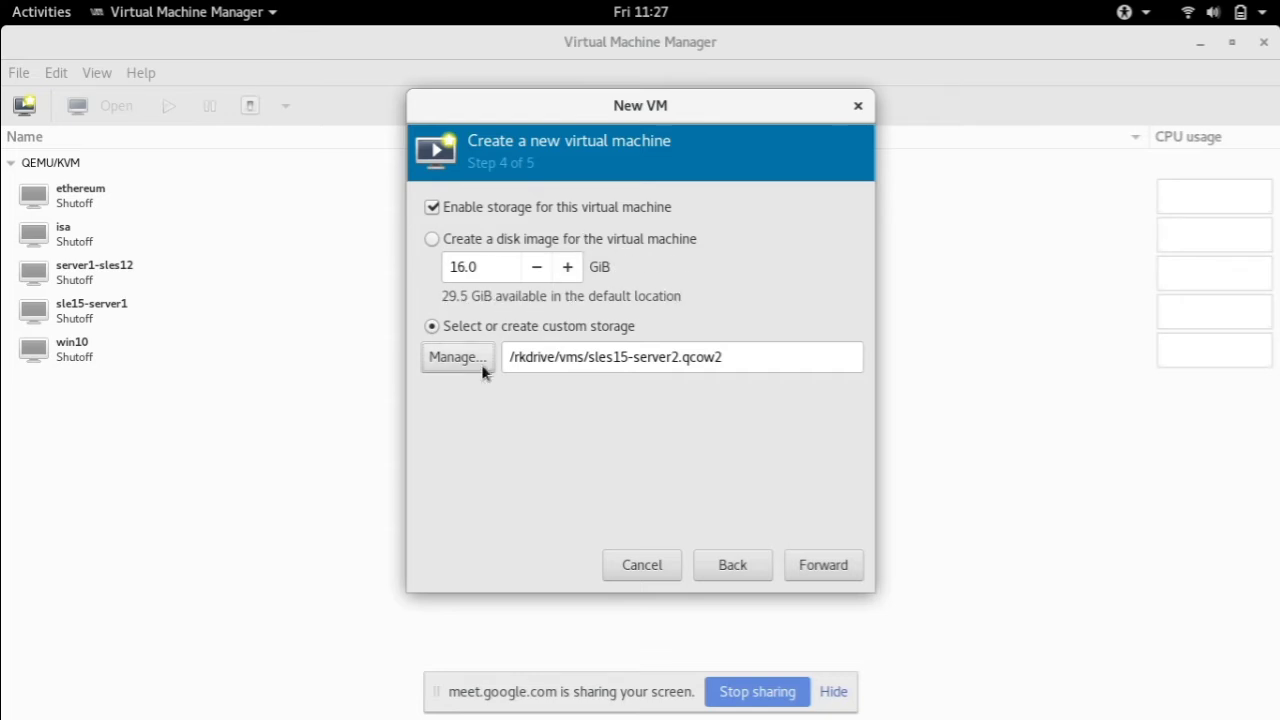
{"action": "left_click", "coordinate": [823, 565]}
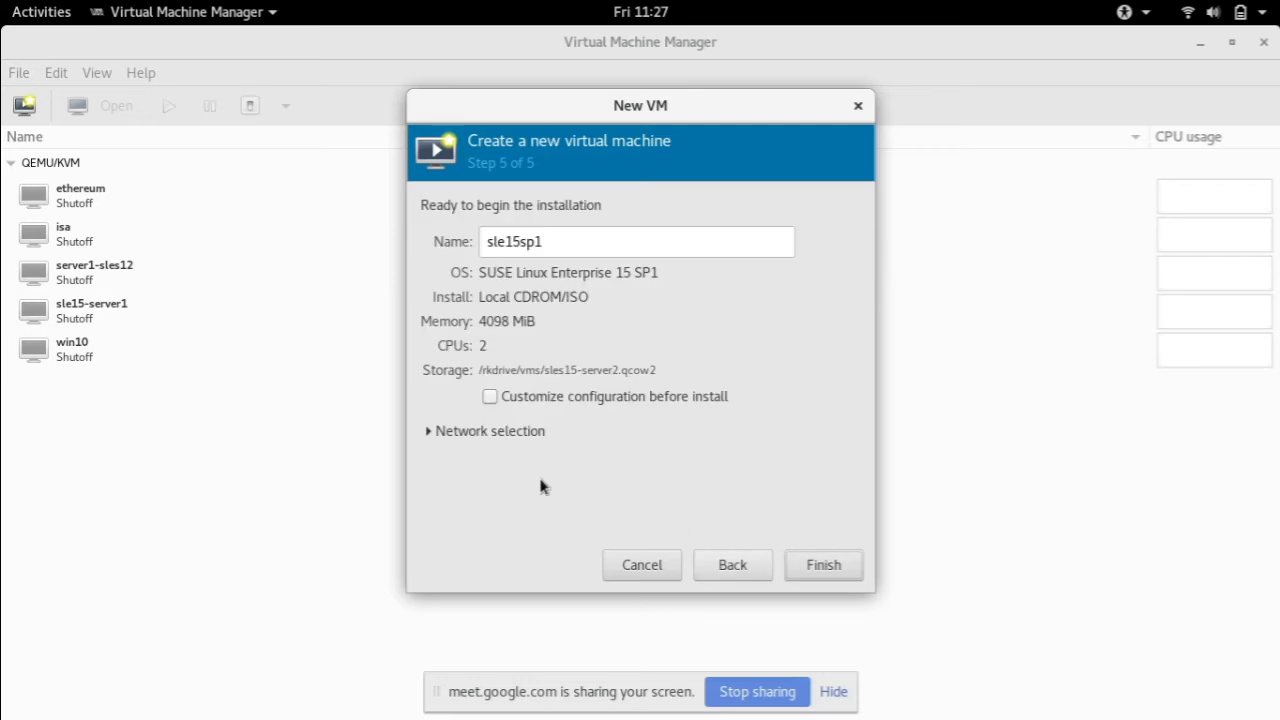
{"action": "triple_click", "coordinate": [592, 248]}
{"action": "type", "text": "s"}
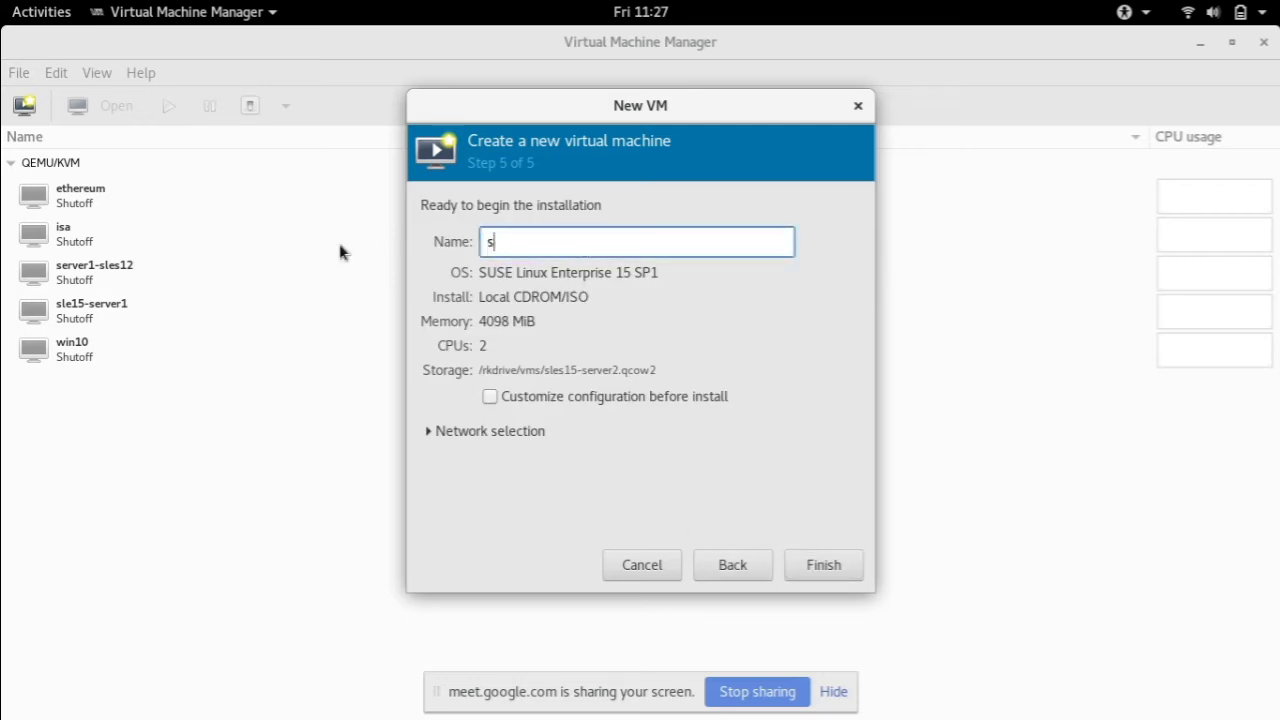
{"action": "type", "text": "les15-server2"}
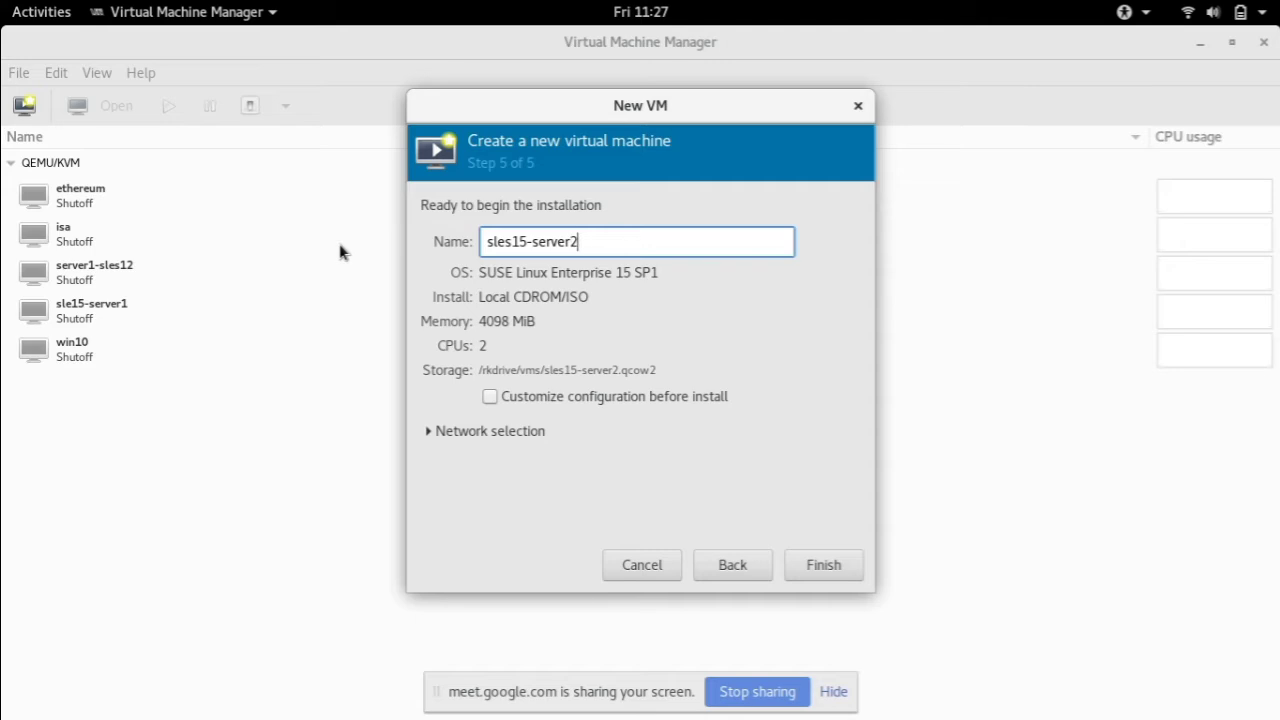
{"action": "left_click", "coordinate": [820, 565]}
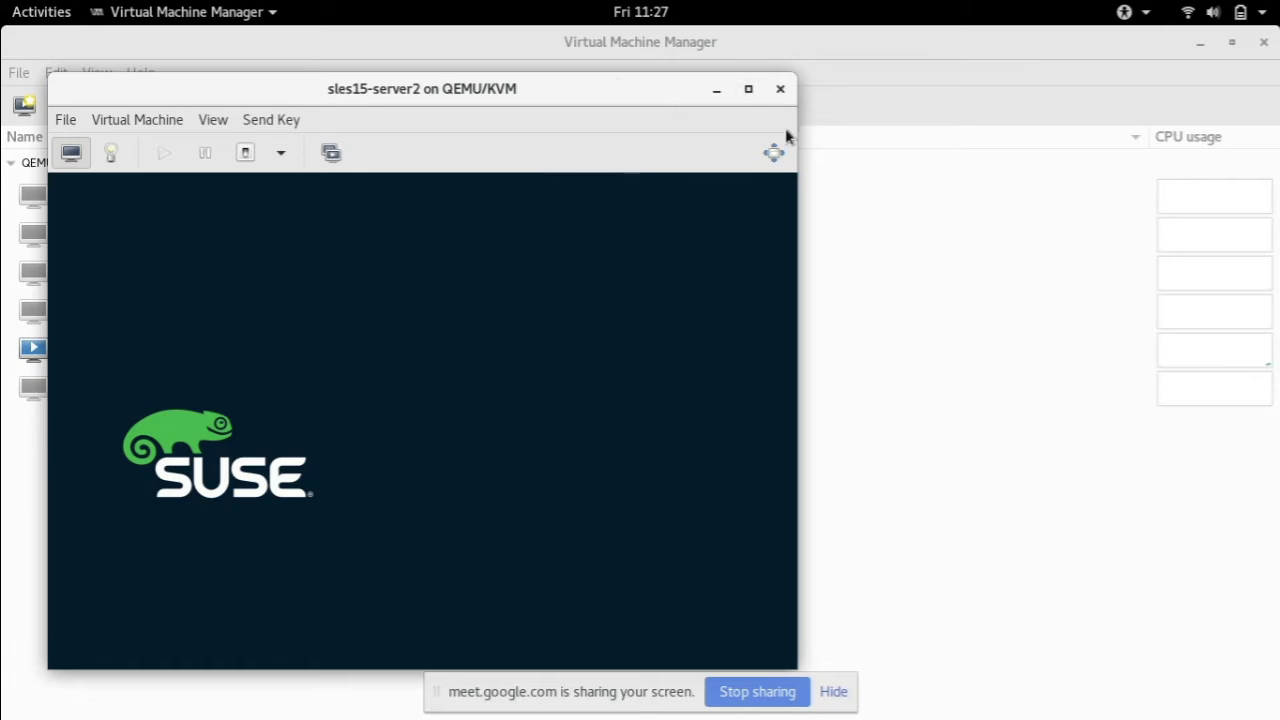
In the full-screen console, boot the Installation entry from the boot menu
{"action": "left_click", "coordinate": [770, 151]}
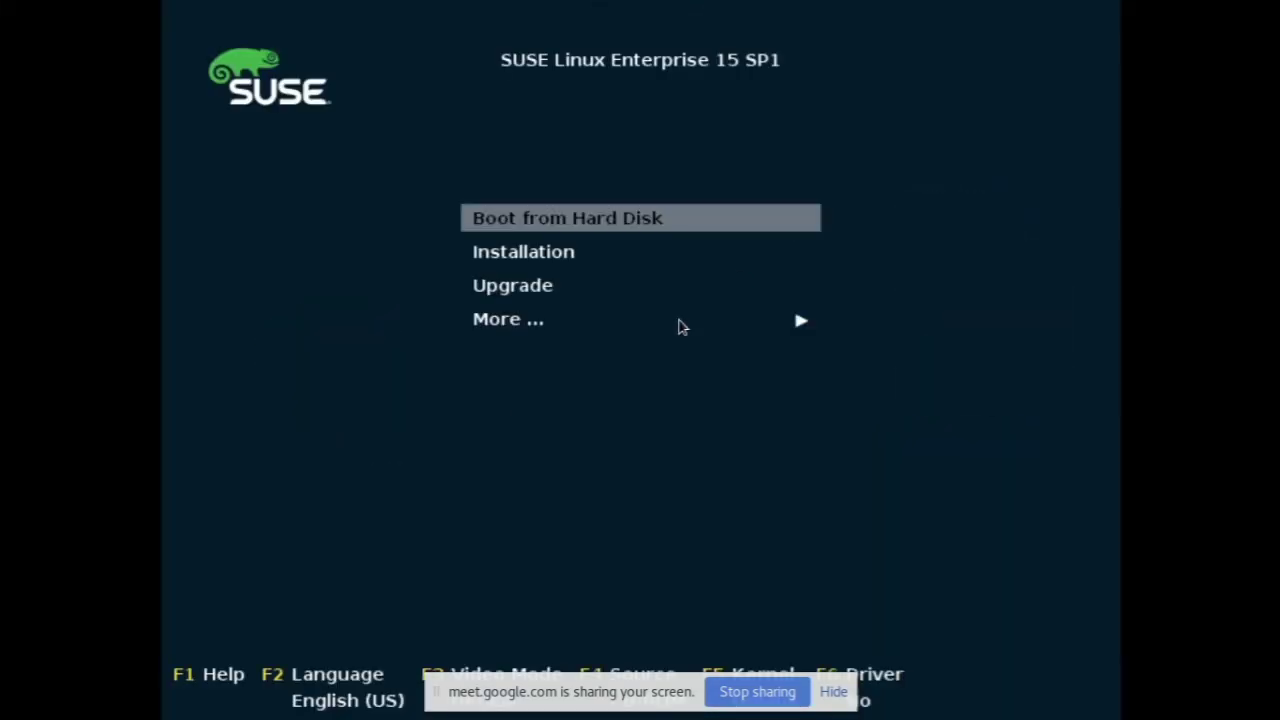
{"action": "key", "text": "Down"}
{"action": "key", "text": "Down"}
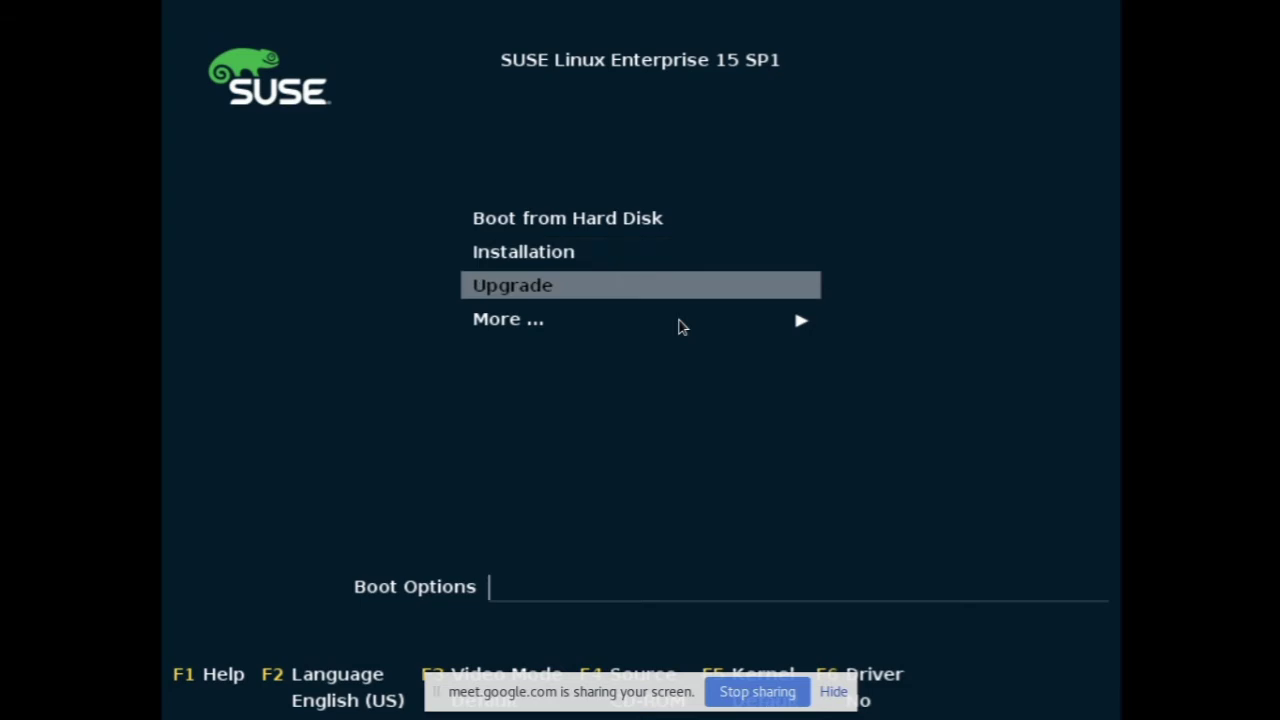
{"action": "key", "text": "Up"}
{"action": "key", "text": "Up"}
{"action": "key", "text": "Down"}
{"action": "key", "text": "Down"}
{"action": "key", "text": "Down"}
{"action": "key", "text": "Up"}
{"action": "key", "text": "Up"}
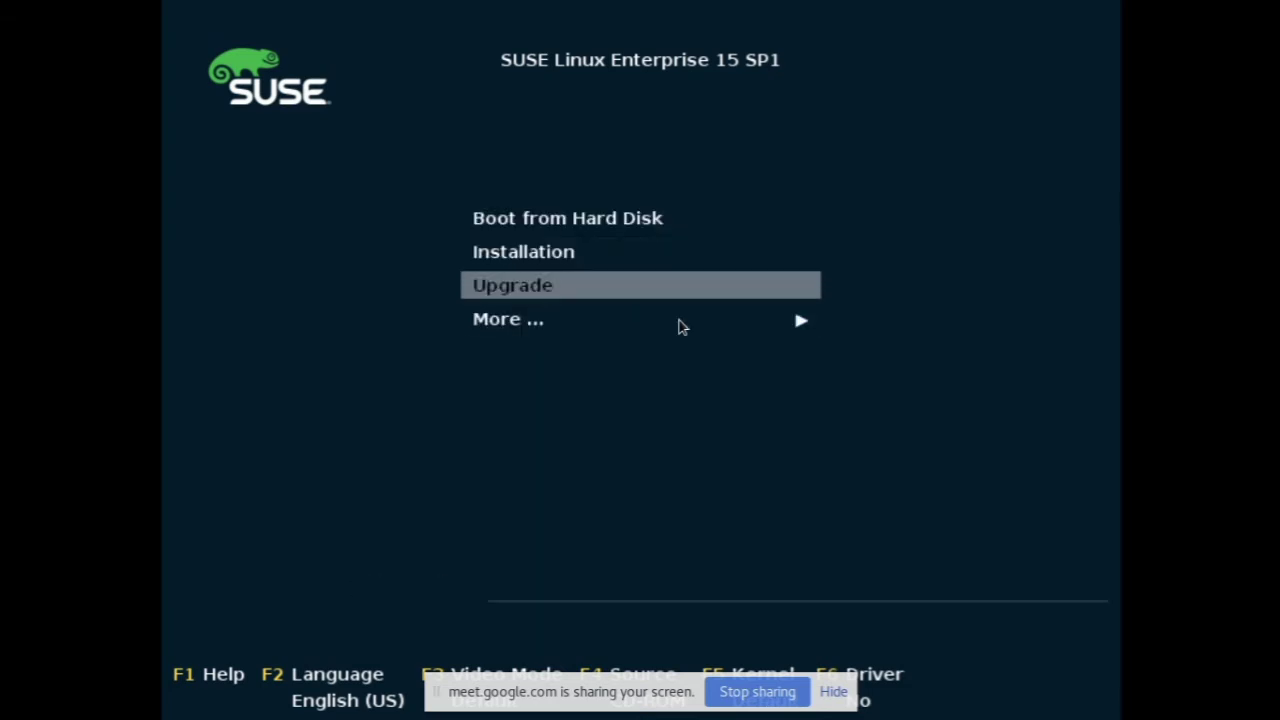
{"action": "key", "text": "Return"}
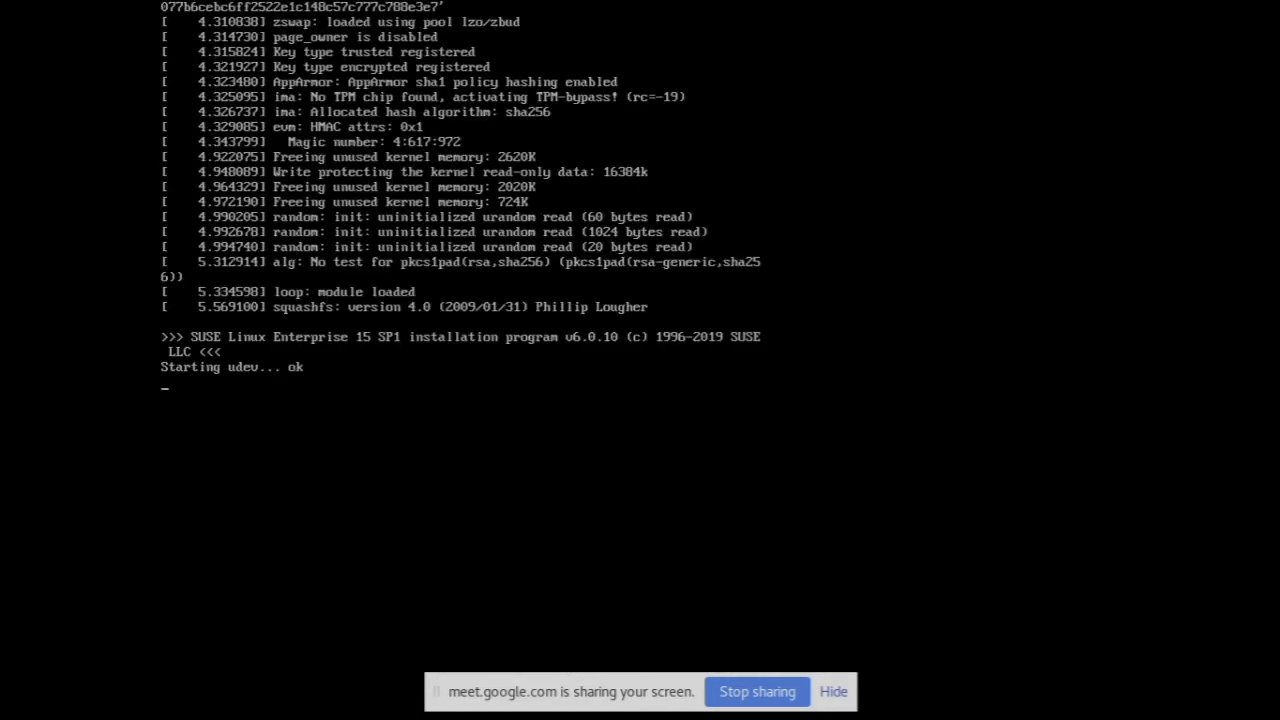
Leave full screen, maximize the VM console window, then minimize it
{"action": "left_click", "coordinate": [628, 23]}
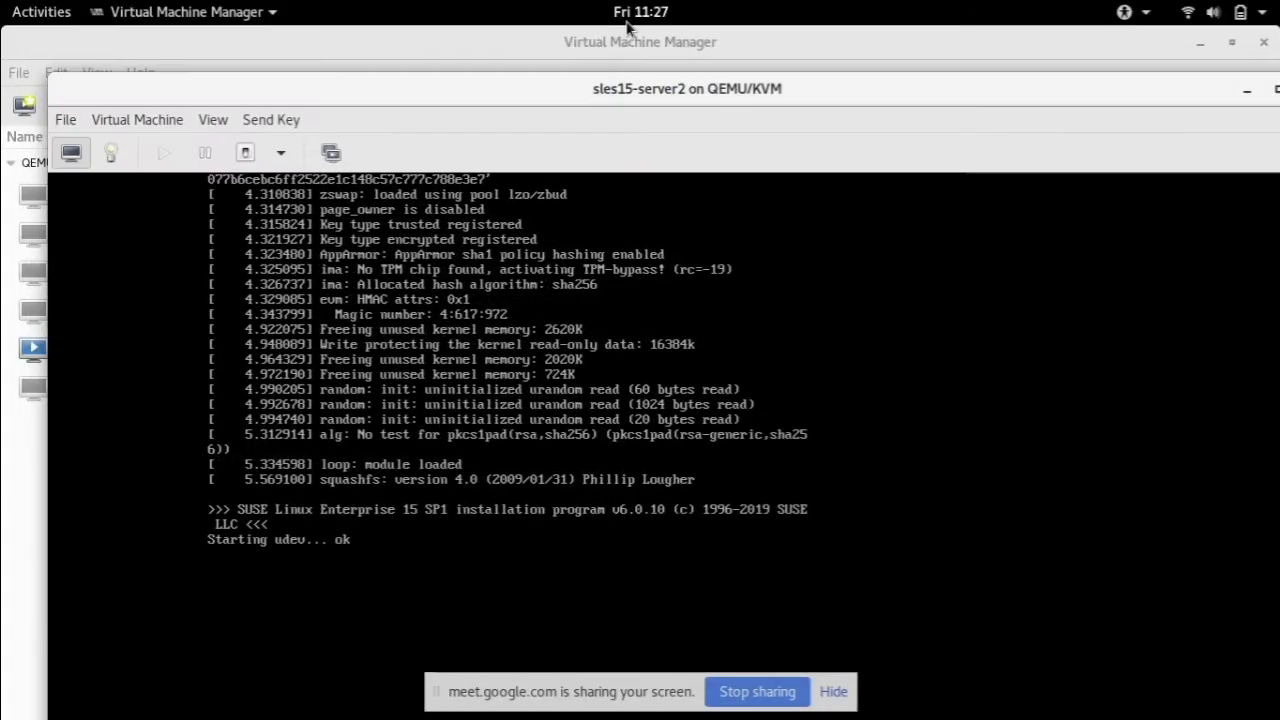
{"action": "double_click", "coordinate": [980, 100]}
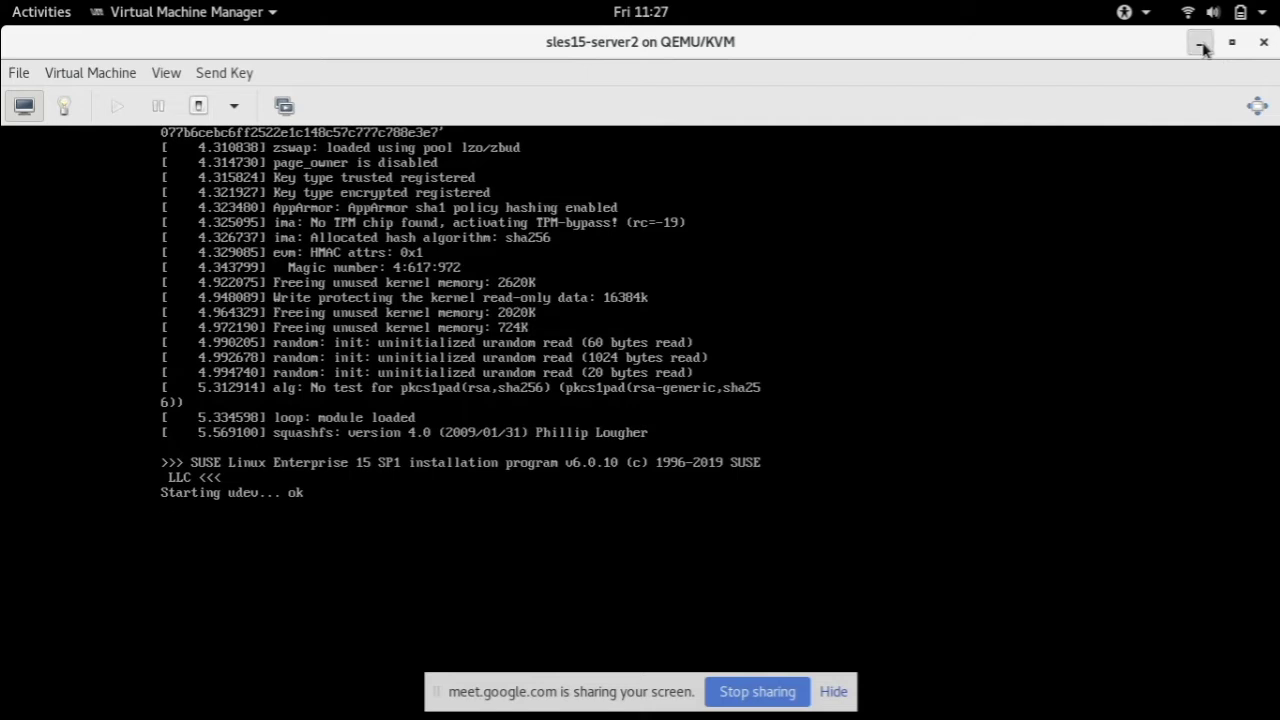
{"action": "left_click", "coordinate": [1201, 45]}
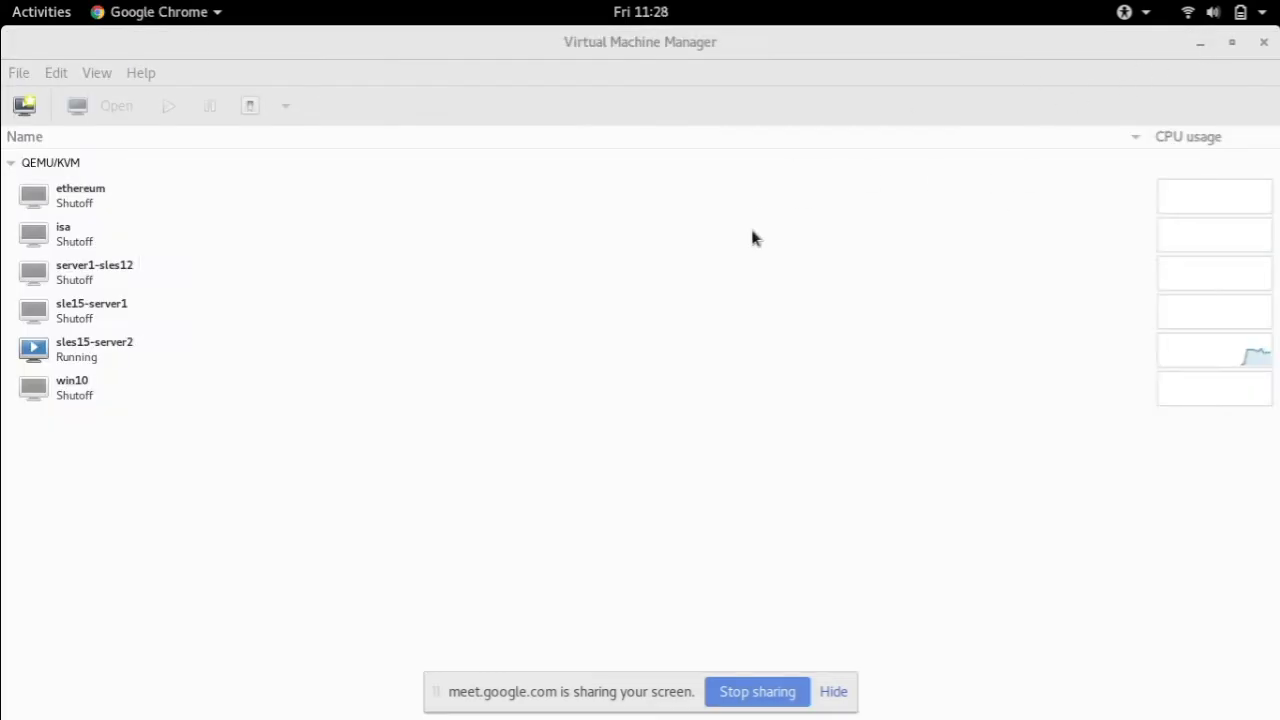
Switch to the Chrome window showing the SUSE Academic Program page
{"action": "key", "text": "super"}
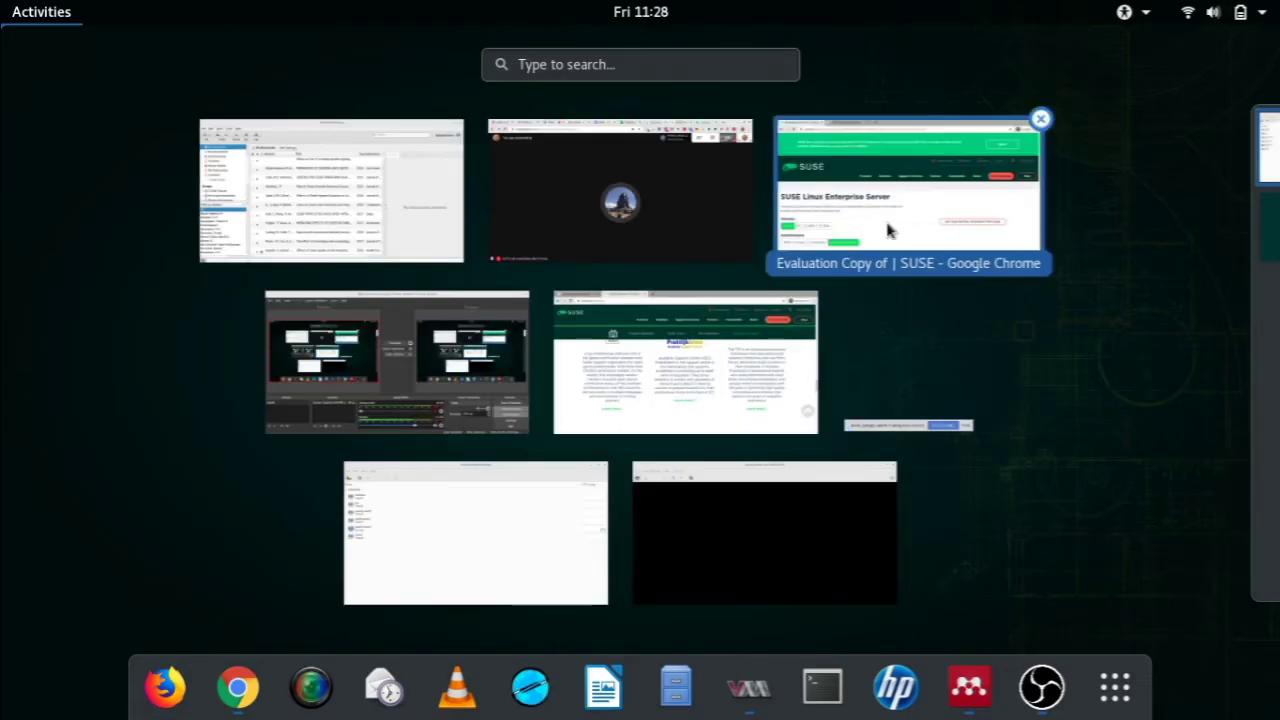
{"action": "left_click", "coordinate": [886, 222]}
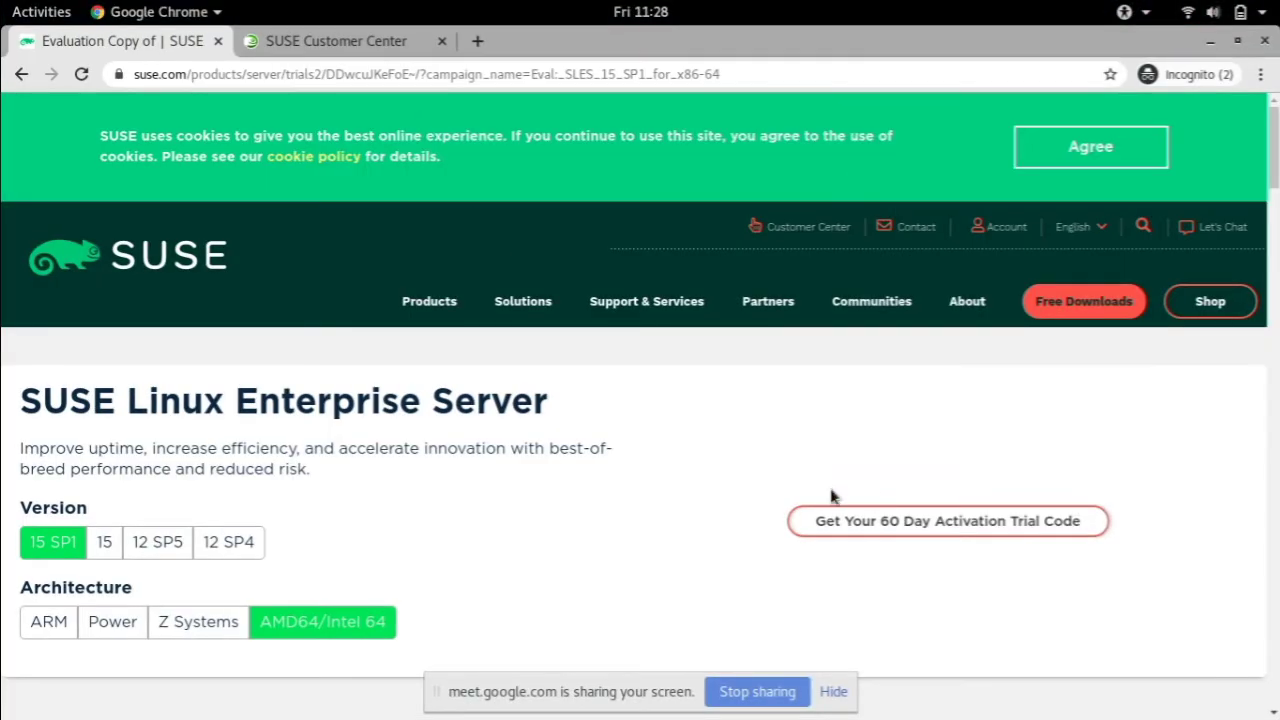
{"action": "key", "text": "super"}
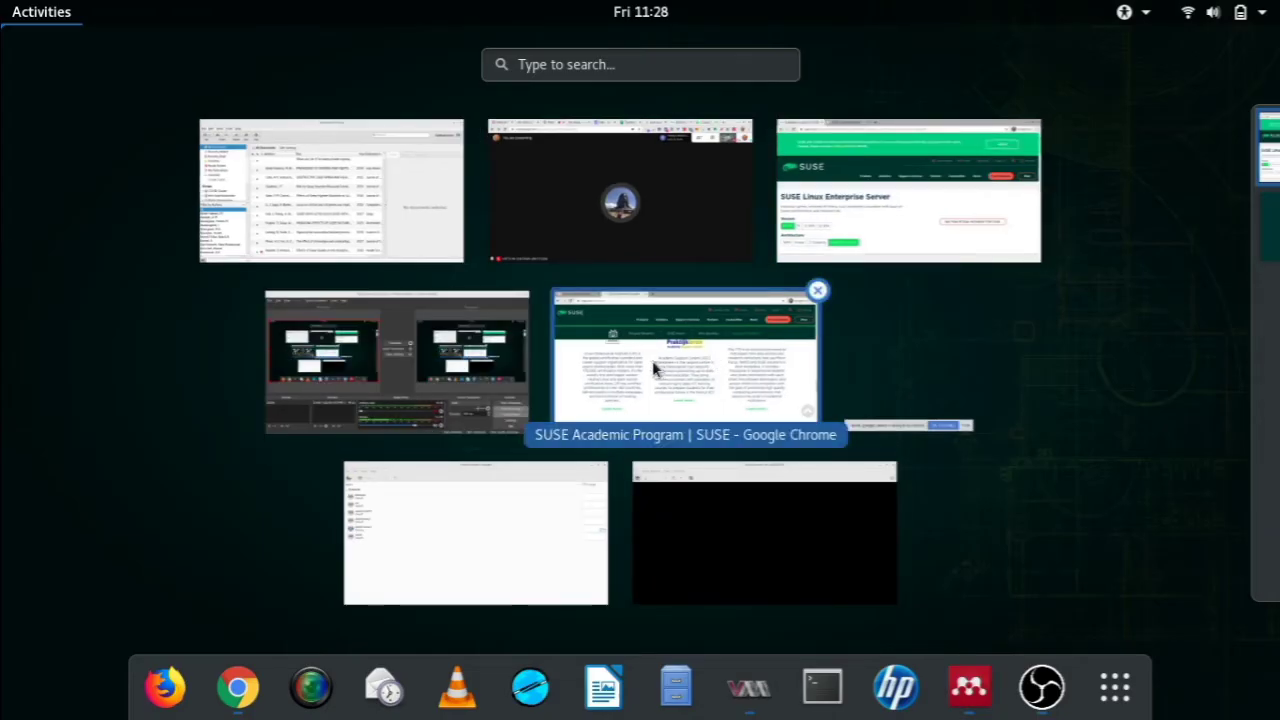
{"action": "left_click", "coordinate": [709, 351]}
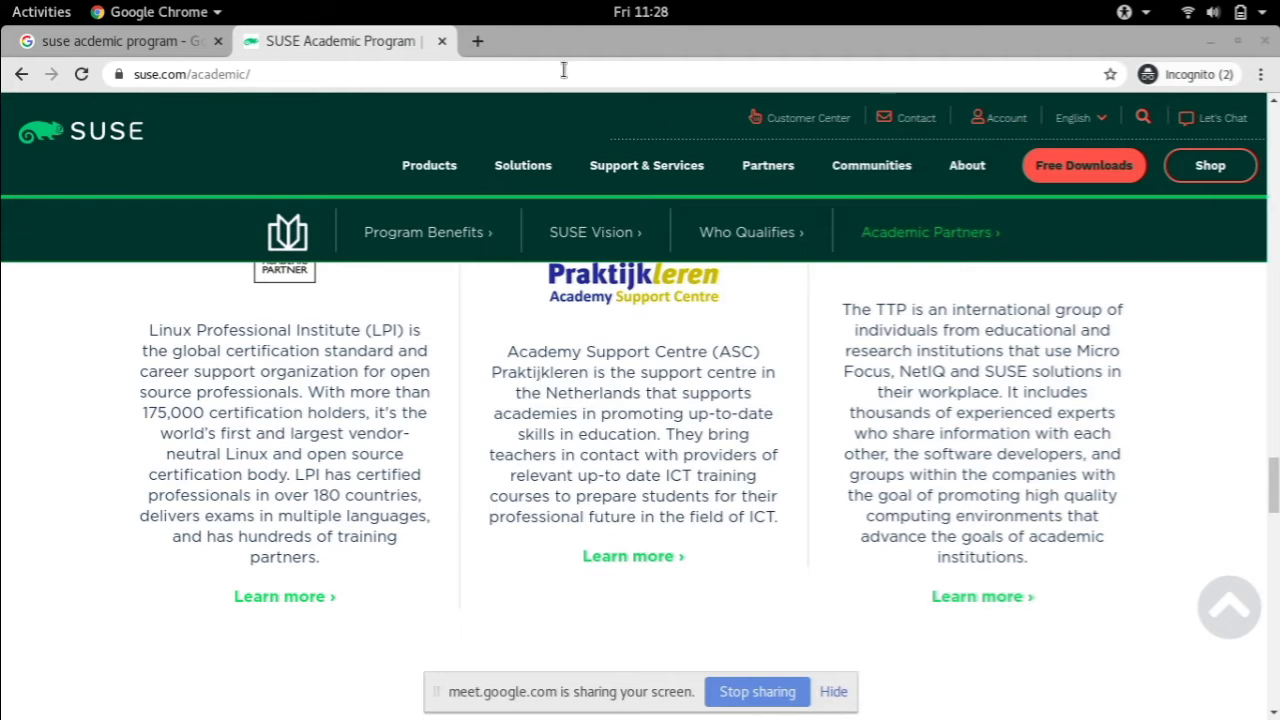
Search 'suse trial download' in a new tab and open the SUSE free trials result
{"action": "left_click", "coordinate": [479, 47]}
{"action": "type", "text": "s"}
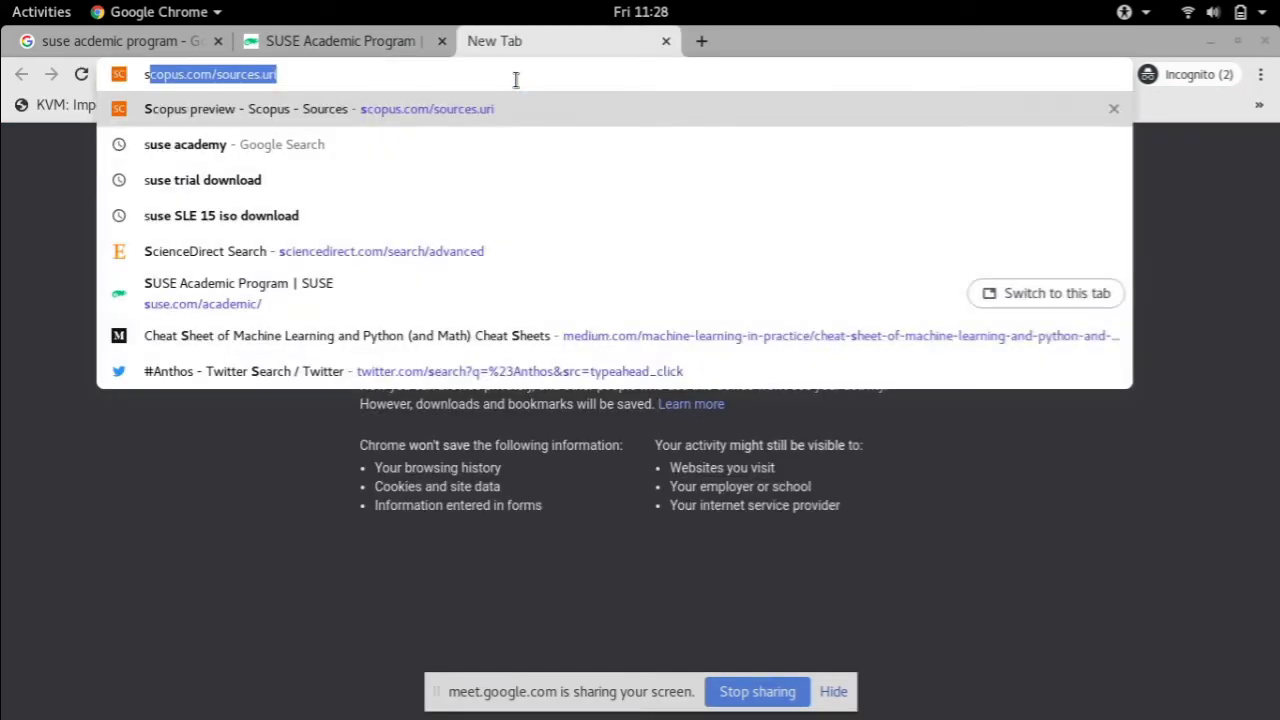
{"action": "type", "text": "use trial"}
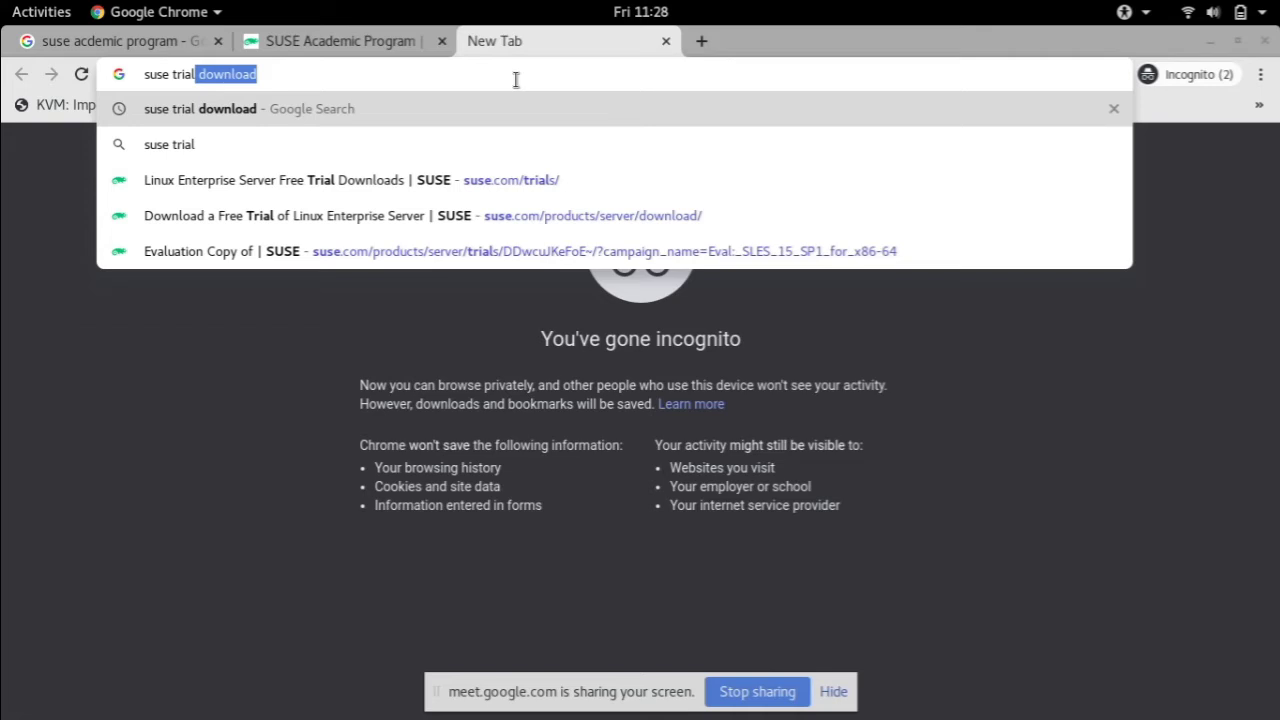
{"action": "key", "text": "Return"}
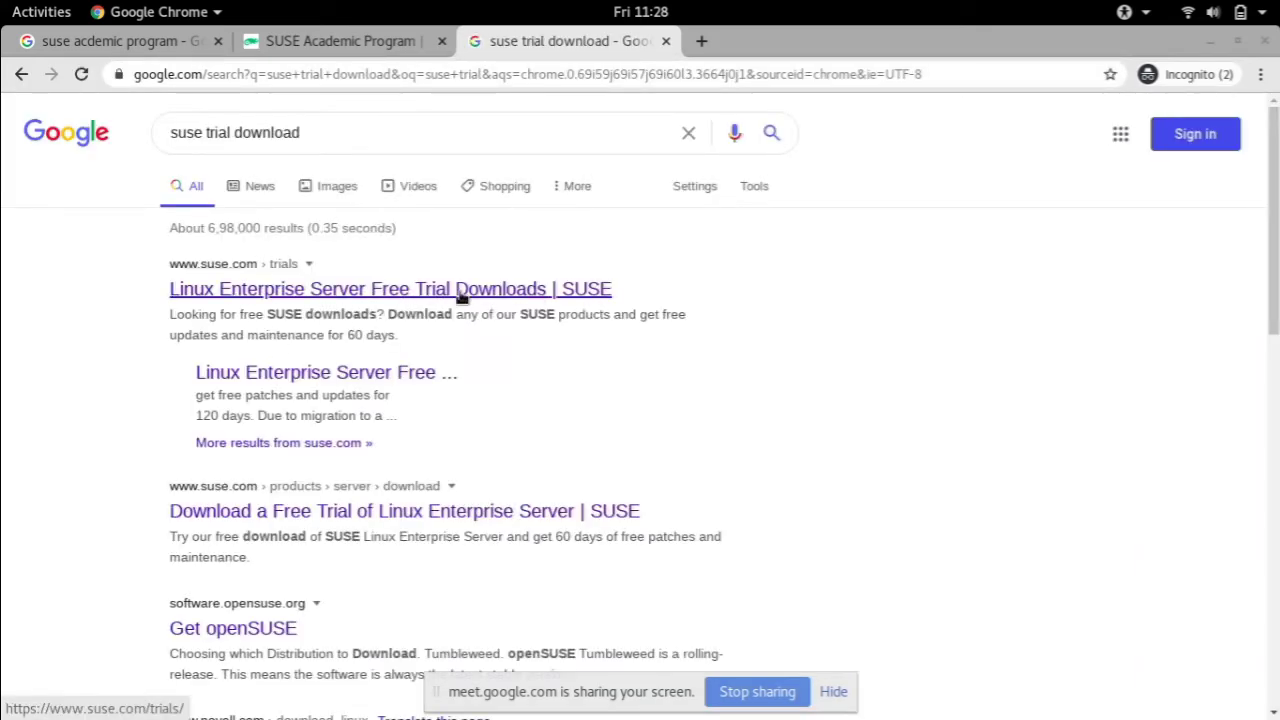
{"action": "left_click", "coordinate": [466, 292]}
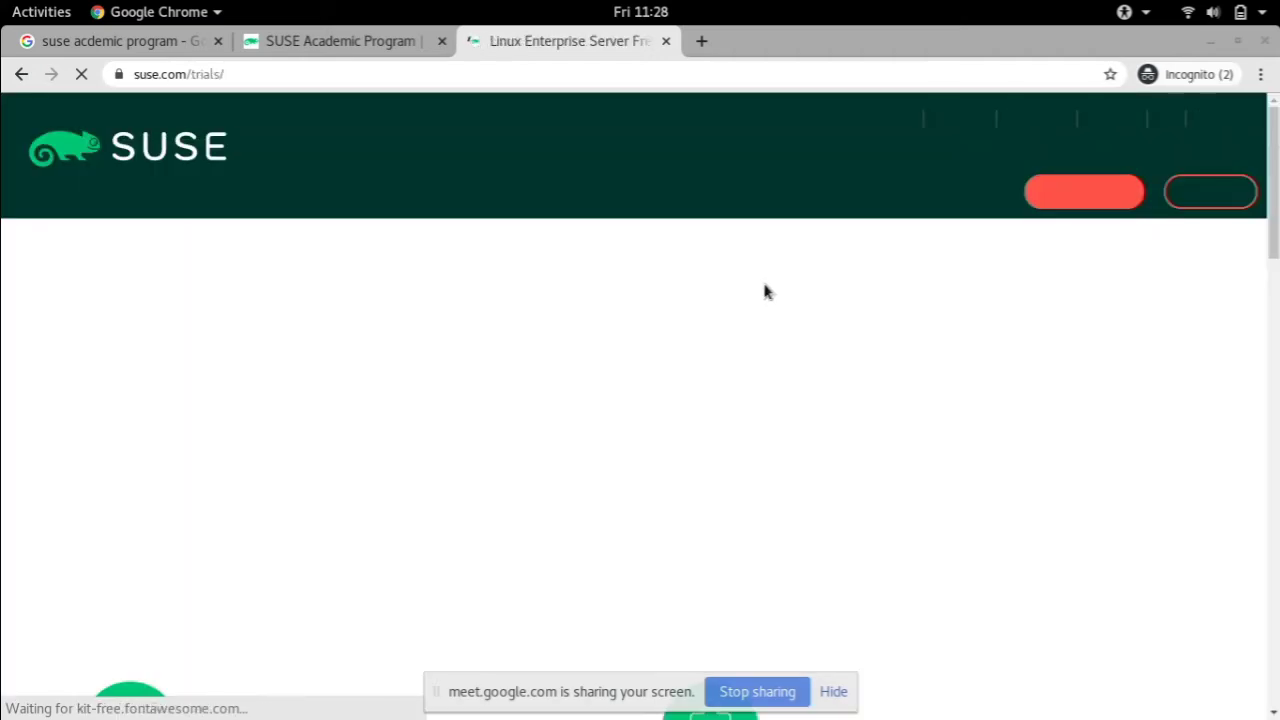
{"action": "scroll", "coordinate": [880, 330], "scroll_direction": "down", "scroll_amount": 3}
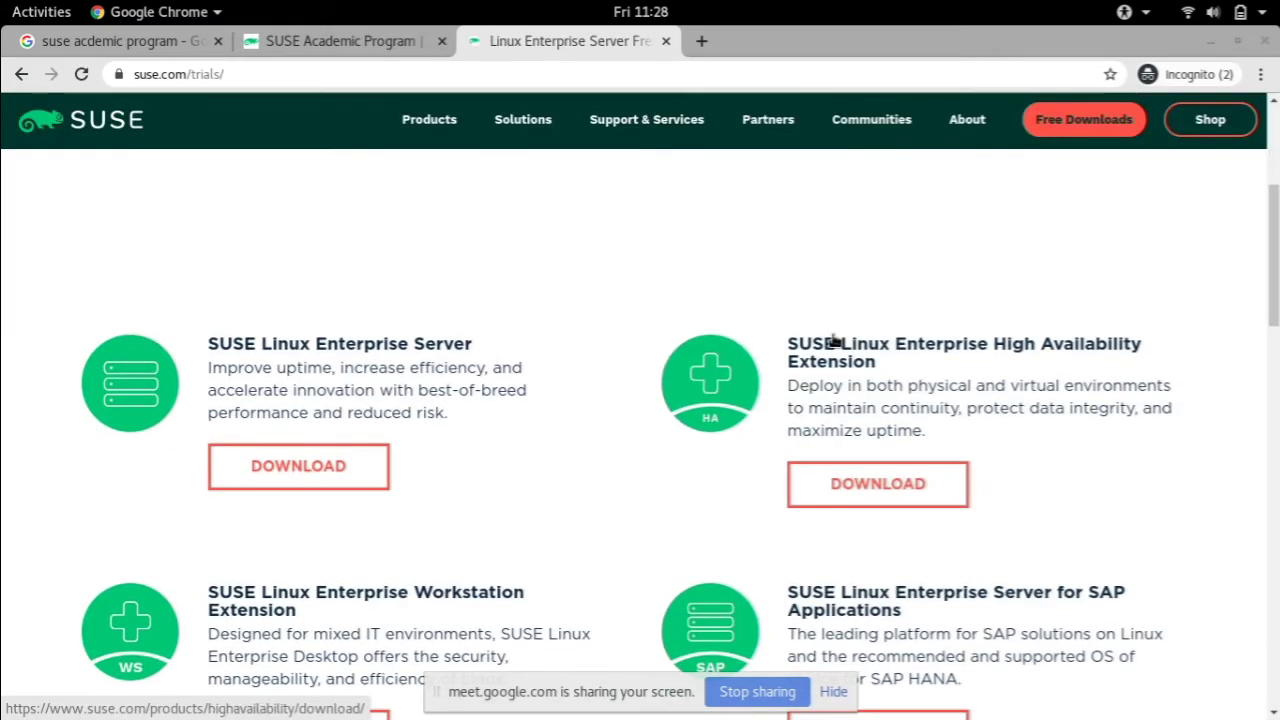
{"action": "scroll", "coordinate": [645, 277], "scroll_direction": "down", "scroll_amount": 3}
{"action": "scroll", "coordinate": [600, 300], "scroll_direction": "up", "scroll_amount": 4}
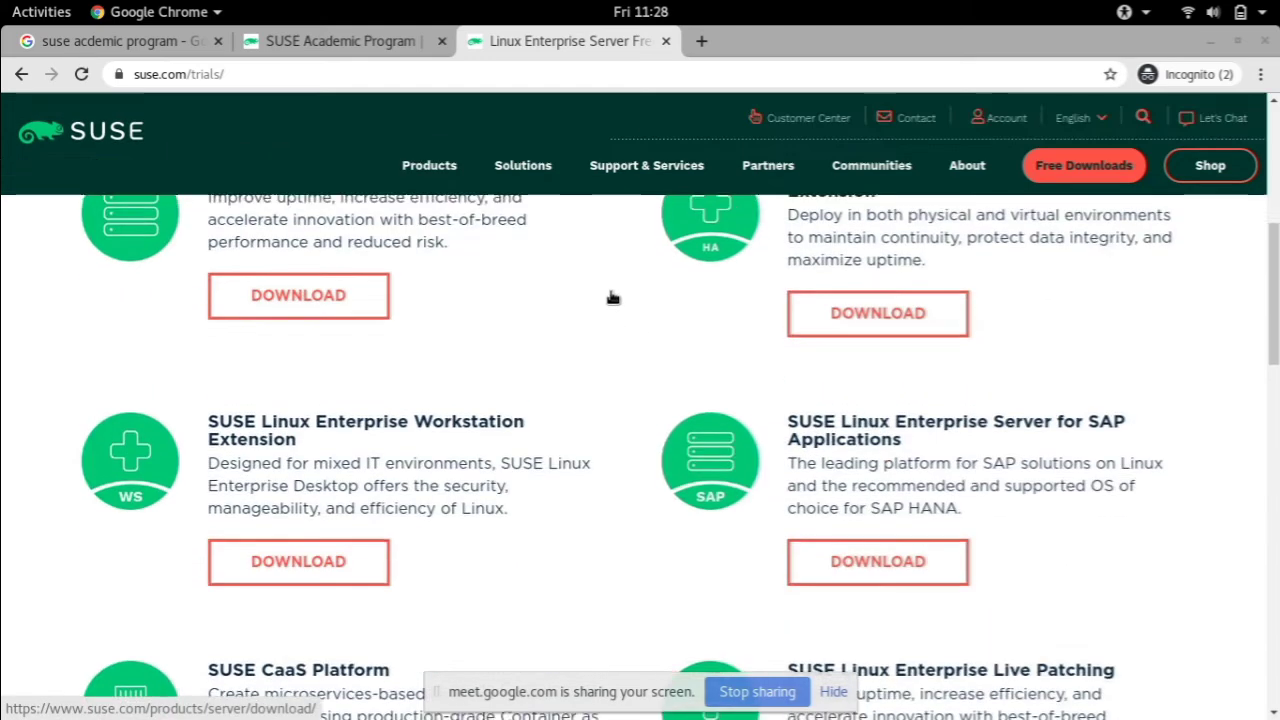
{"action": "scroll", "coordinate": [340, 330], "scroll_direction": "down", "scroll_amount": 3}
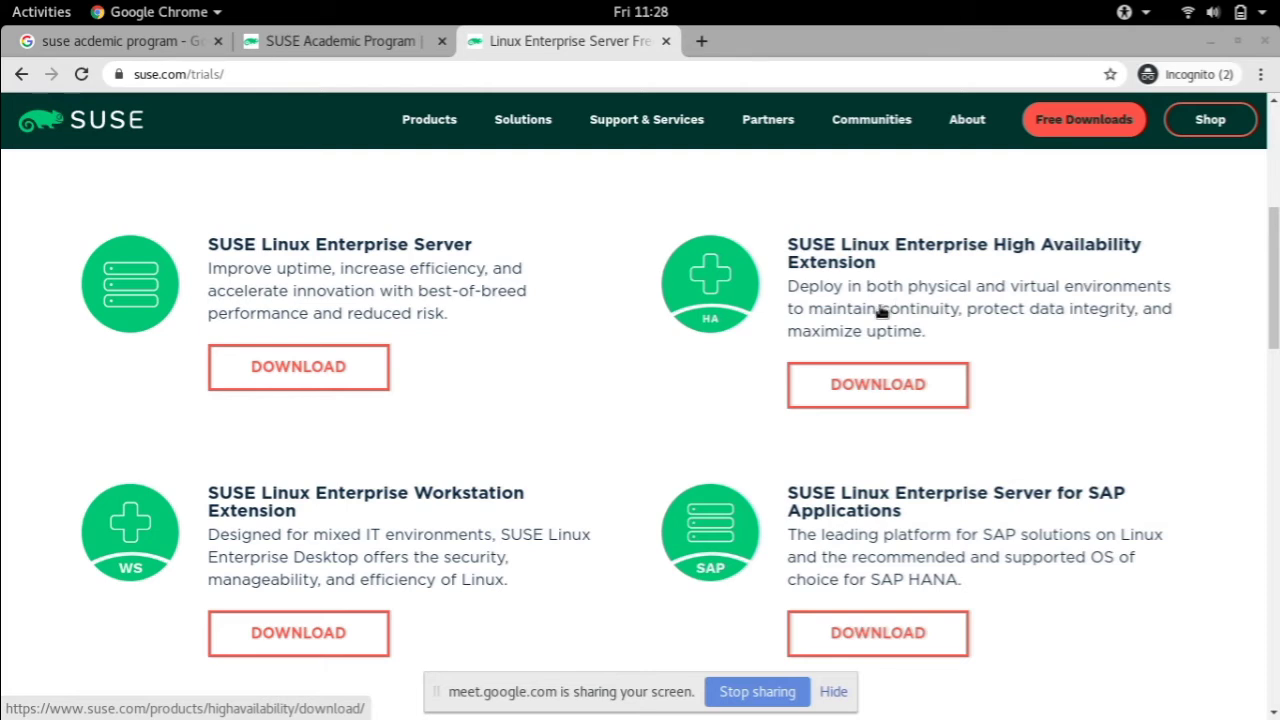
{"action": "scroll", "coordinate": [426, 340], "scroll_direction": "down", "scroll_amount": 2}
{"action": "scroll", "coordinate": [478, 432], "scroll_direction": "down", "scroll_amount": 3}
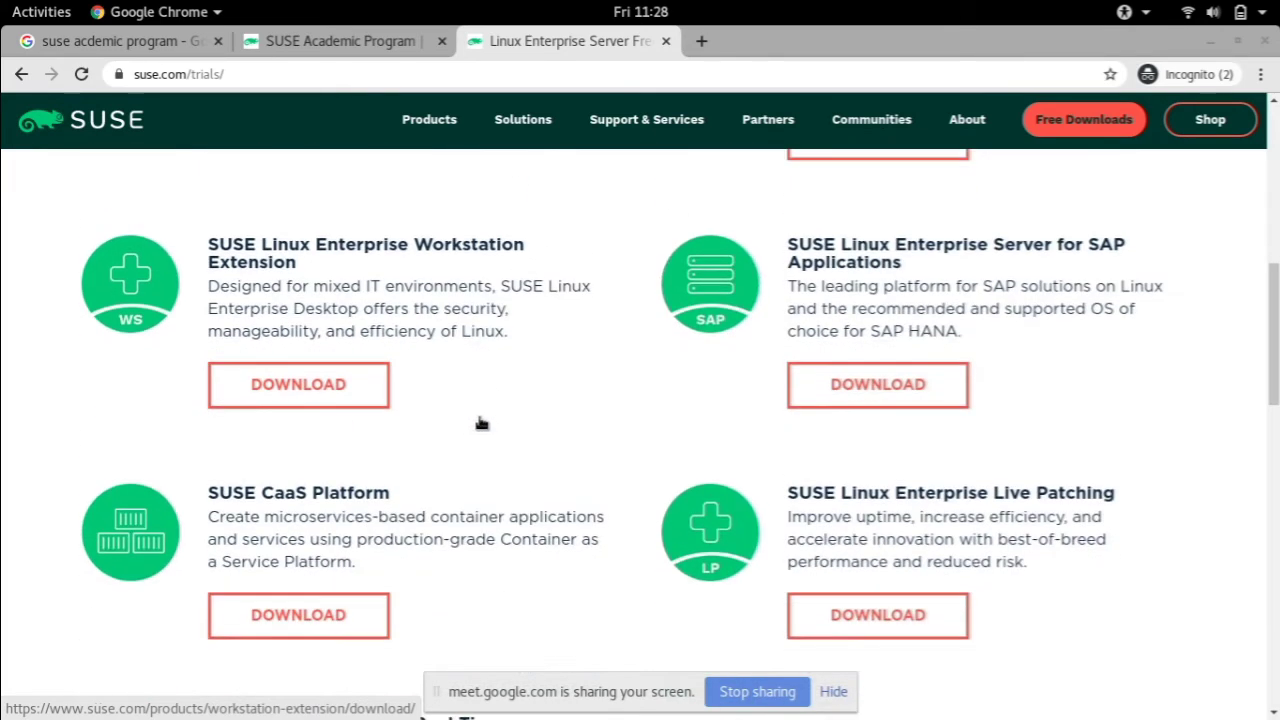
{"action": "scroll", "coordinate": [517, 374], "scroll_direction": "down", "scroll_amount": 3}
{"action": "scroll", "coordinate": [523, 420], "scroll_direction": "up", "scroll_amount": 2}
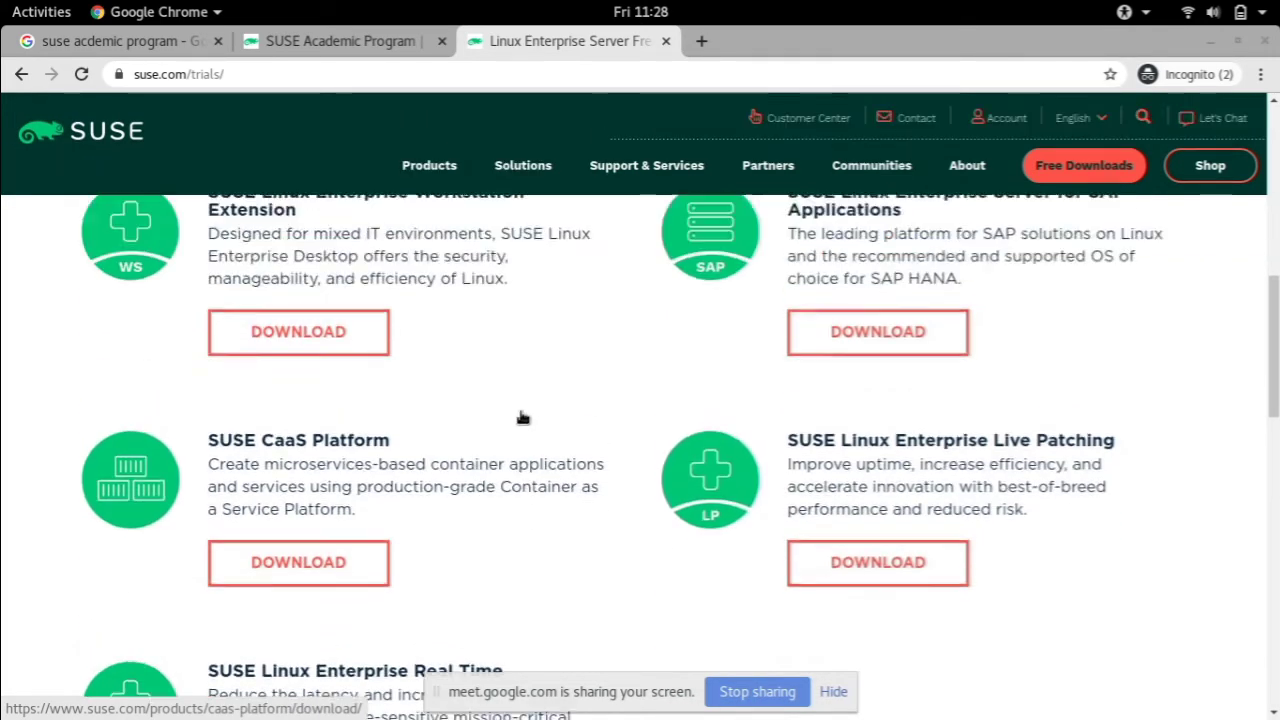
{"action": "scroll", "coordinate": [386, 414], "scroll_direction": "down", "scroll_amount": 3}
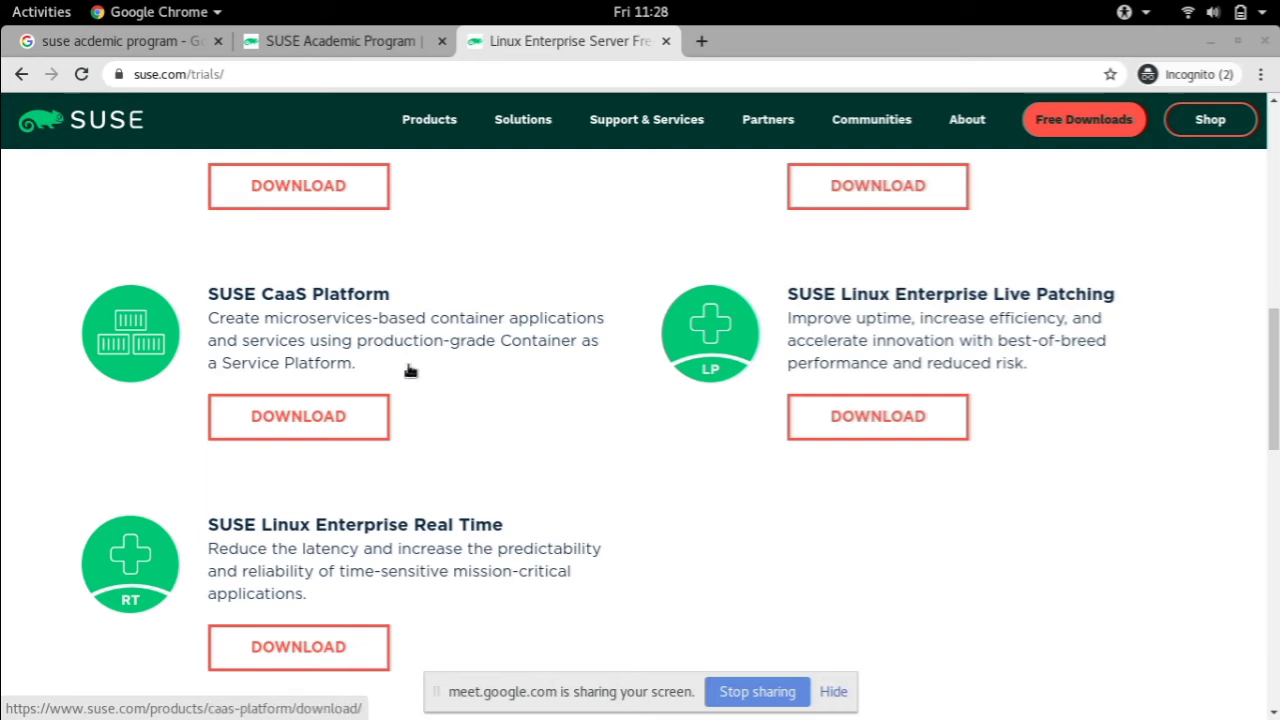
{"action": "scroll", "coordinate": [497, 366], "scroll_direction": "down", "scroll_amount": 5}
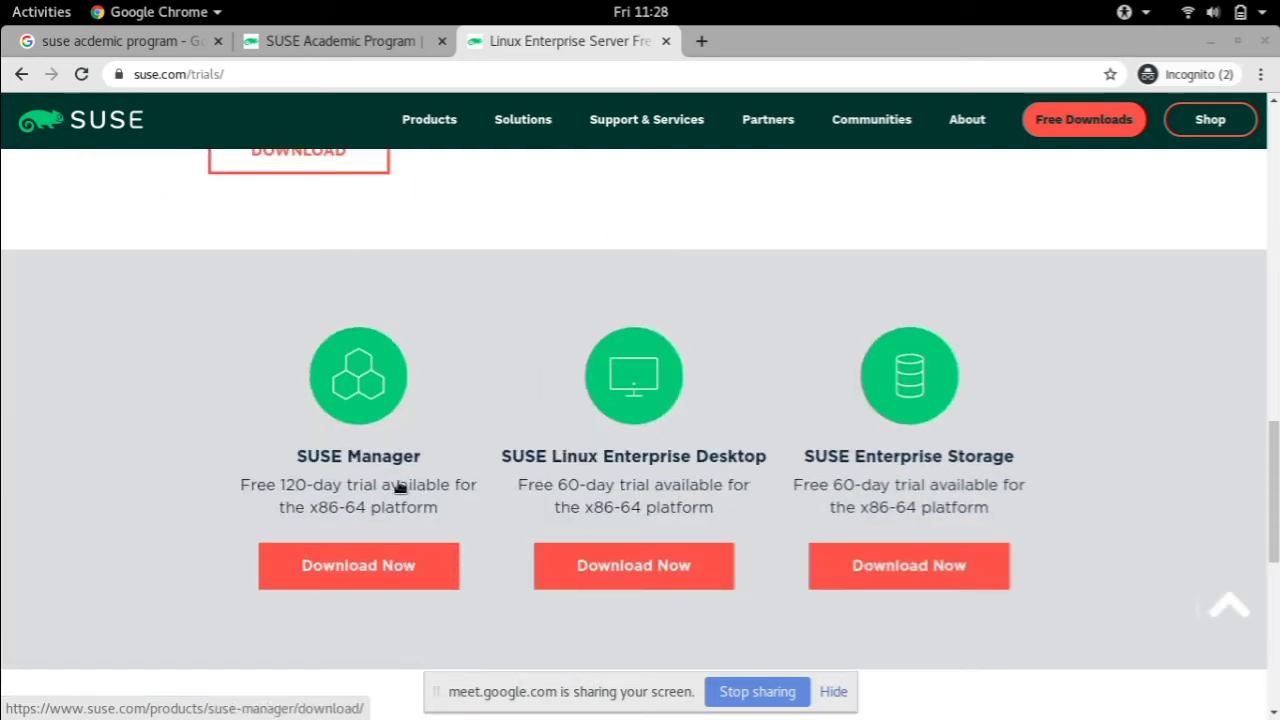
{"action": "scroll", "coordinate": [680, 349], "scroll_direction": "down", "scroll_amount": 3}
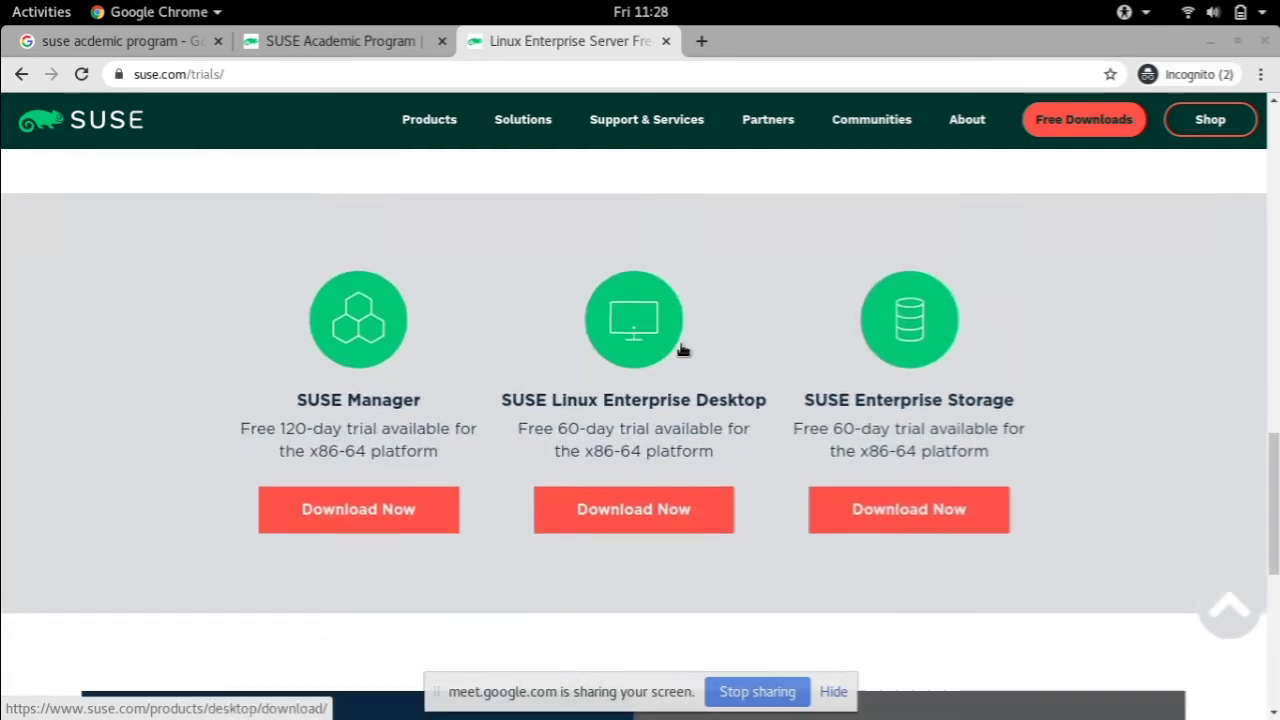
{"action": "scroll", "coordinate": [700, 346], "scroll_direction": "up", "scroll_amount": 8}
{"action": "scroll", "coordinate": [698, 338], "scroll_direction": "up", "scroll_amount": 2}
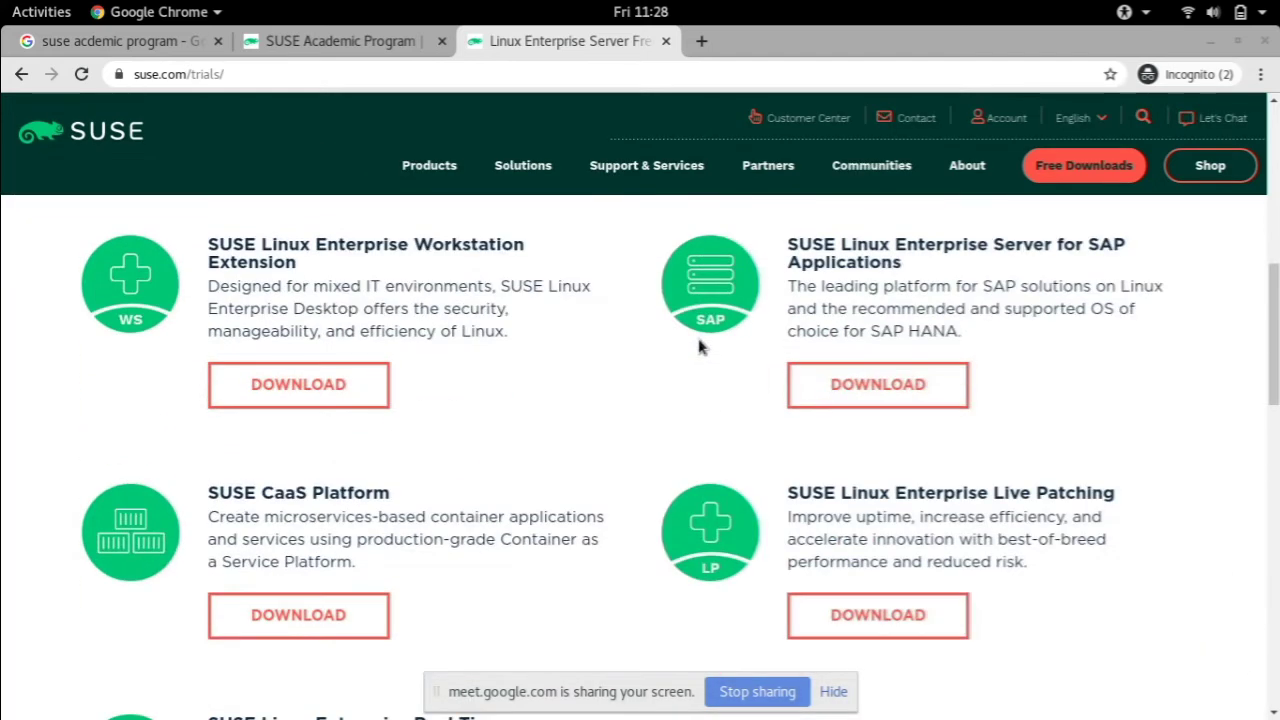
{"action": "mouse_move", "coordinate": [983, 130]}
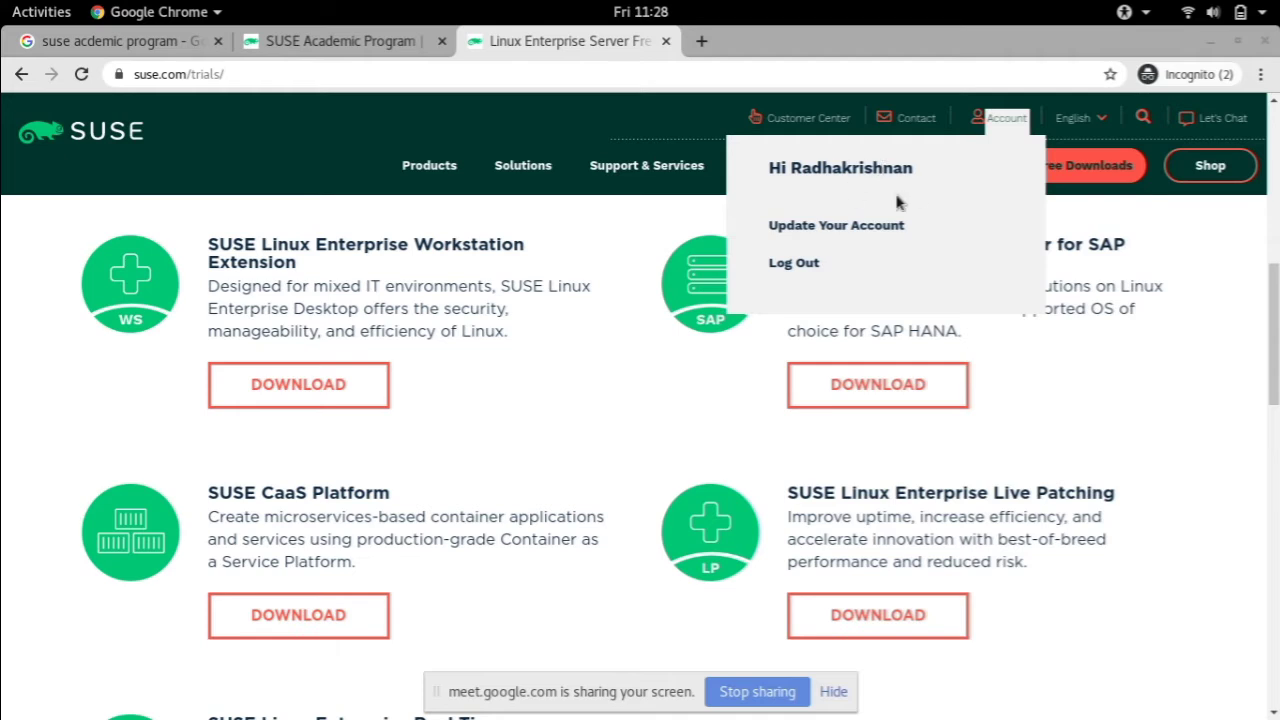
{"action": "scroll", "coordinate": [582, 418], "scroll_direction": "up", "scroll_amount": 4}
{"action": "scroll", "coordinate": [584, 417], "scroll_direction": "up", "scroll_amount": 4}
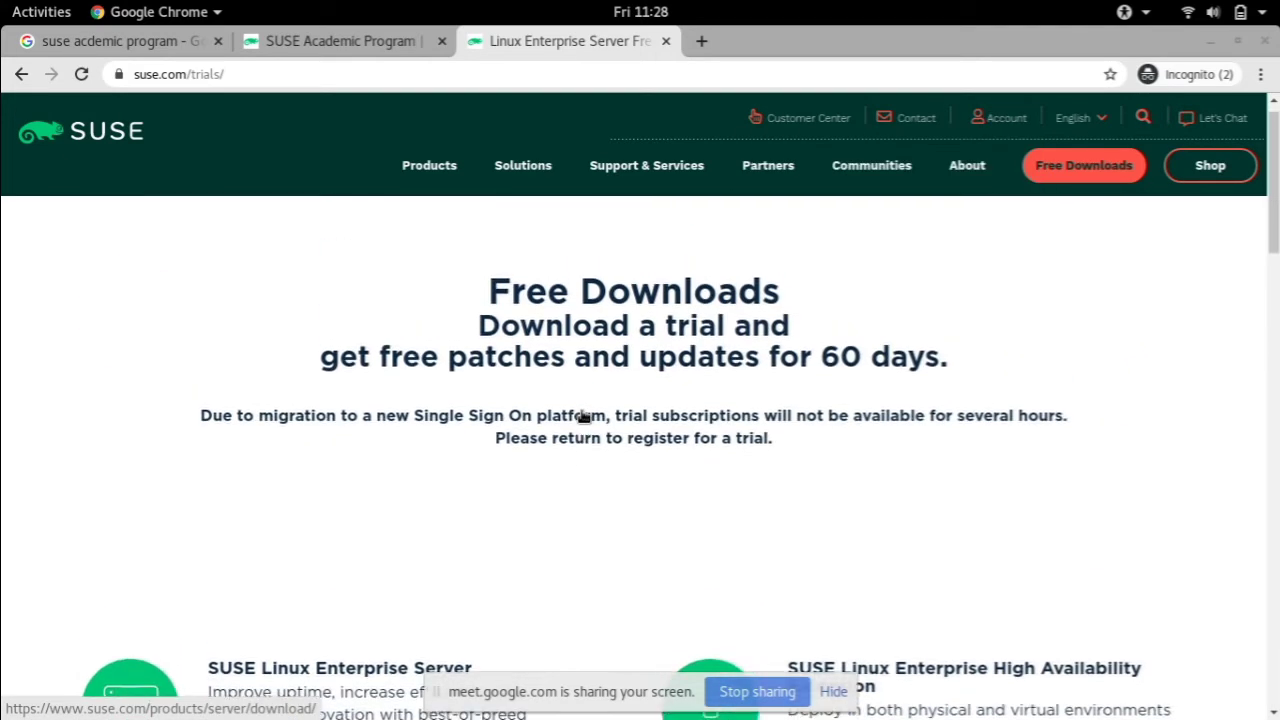
{"action": "scroll", "coordinate": [540, 410], "scroll_direction": "down", "scroll_amount": 3}
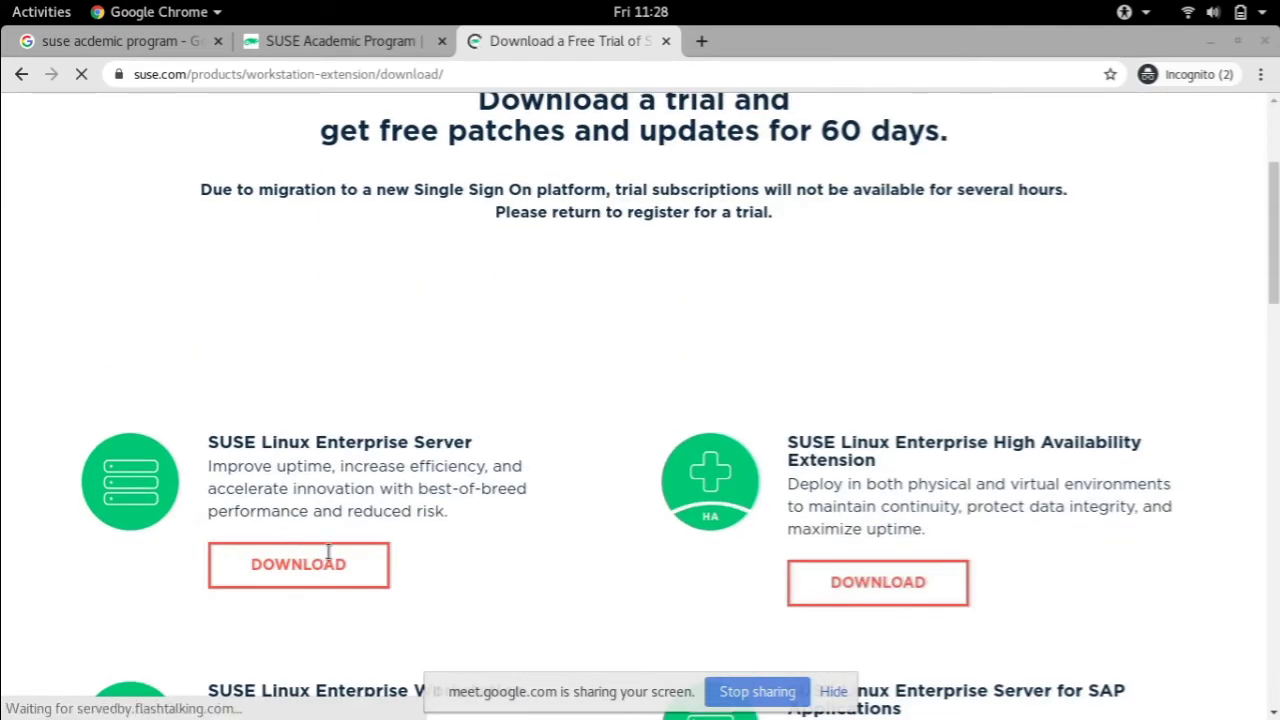
{"action": "scroll", "coordinate": [580, 390], "scroll_direction": "down", "scroll_amount": 3}
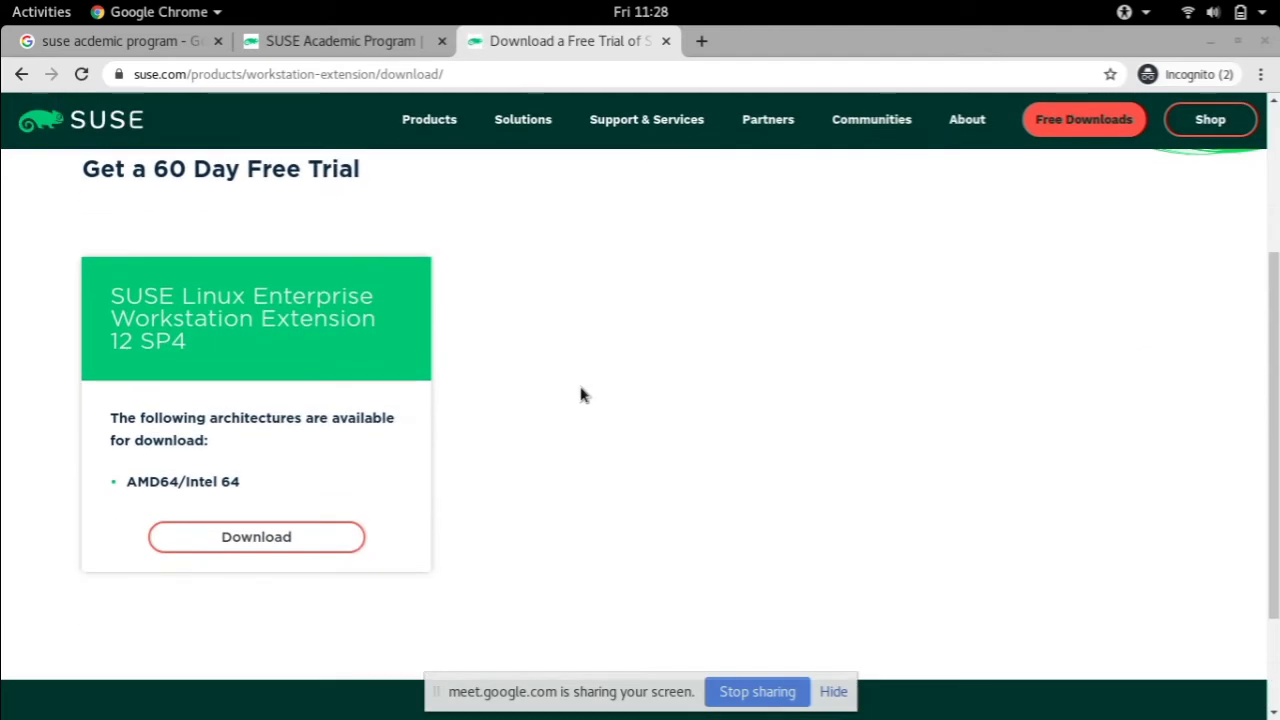
{"action": "scroll", "coordinate": [554, 337], "scroll_direction": "up", "scroll_amount": 3}
{"action": "scroll", "coordinate": [548, 340], "scroll_direction": "down", "scroll_amount": 4}
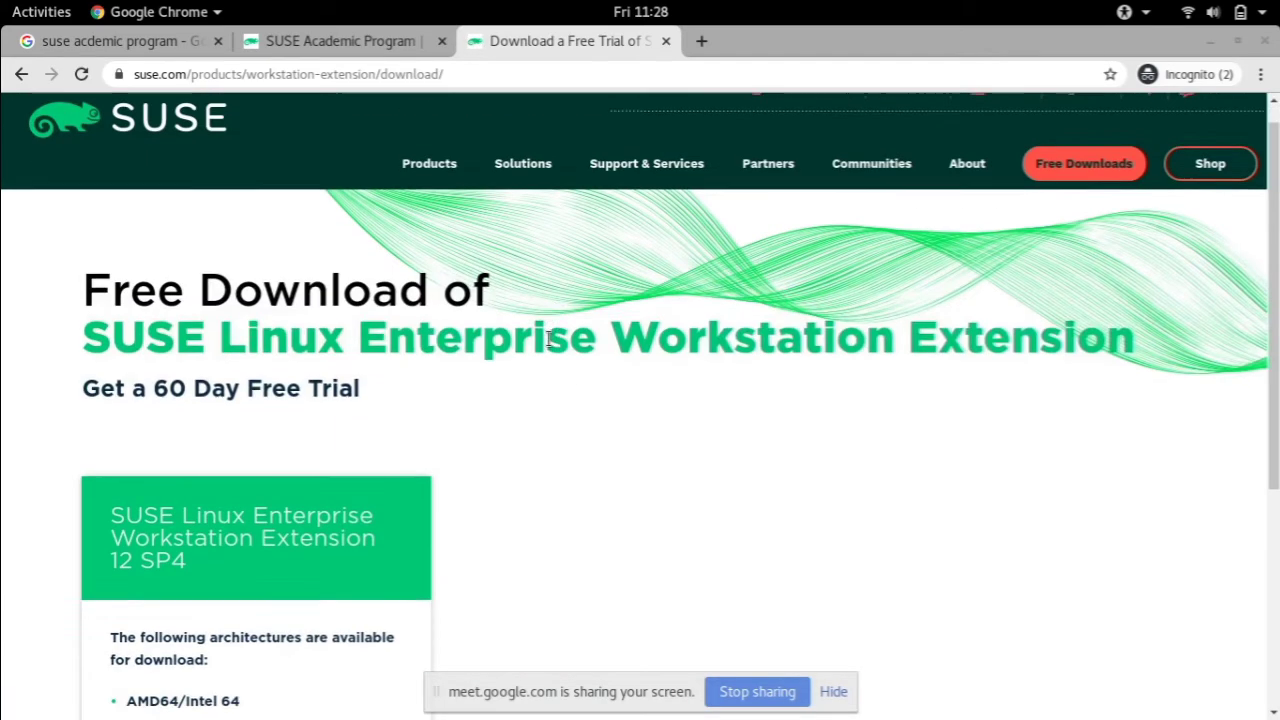
{"action": "scroll", "coordinate": [544, 343], "scroll_direction": "up", "scroll_amount": 5}
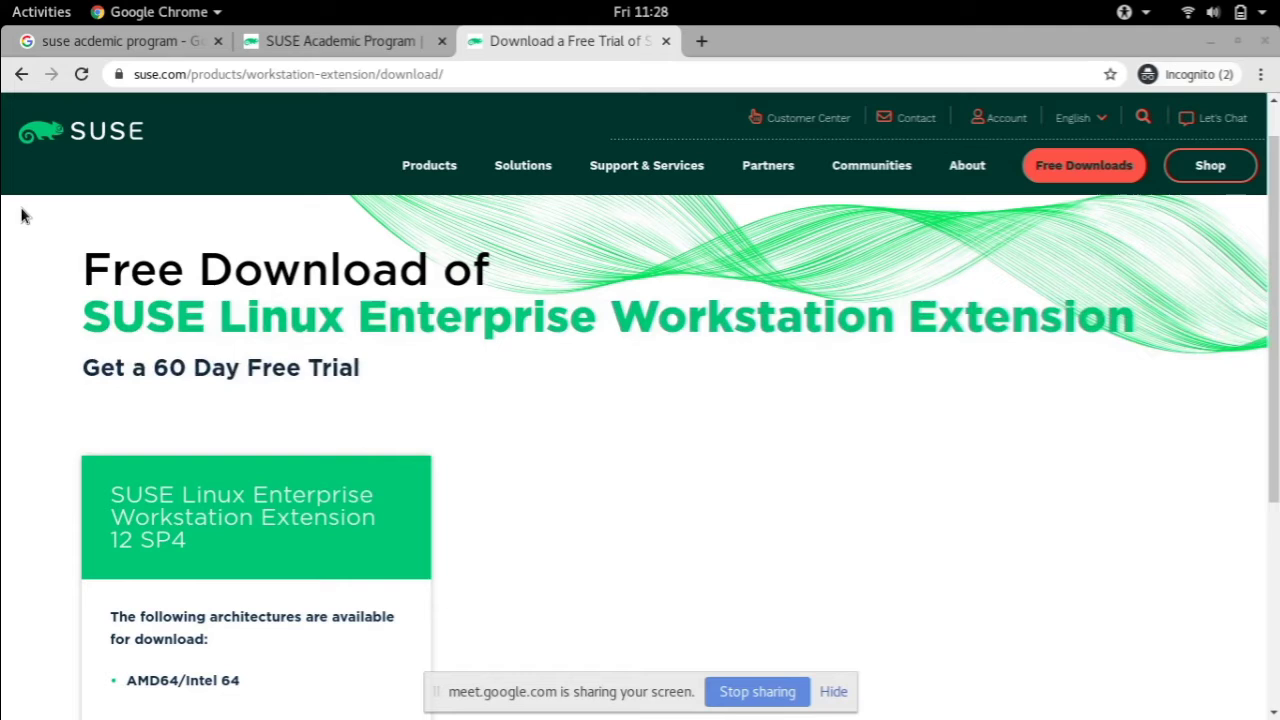
{"action": "left_click", "coordinate": [21, 76]}
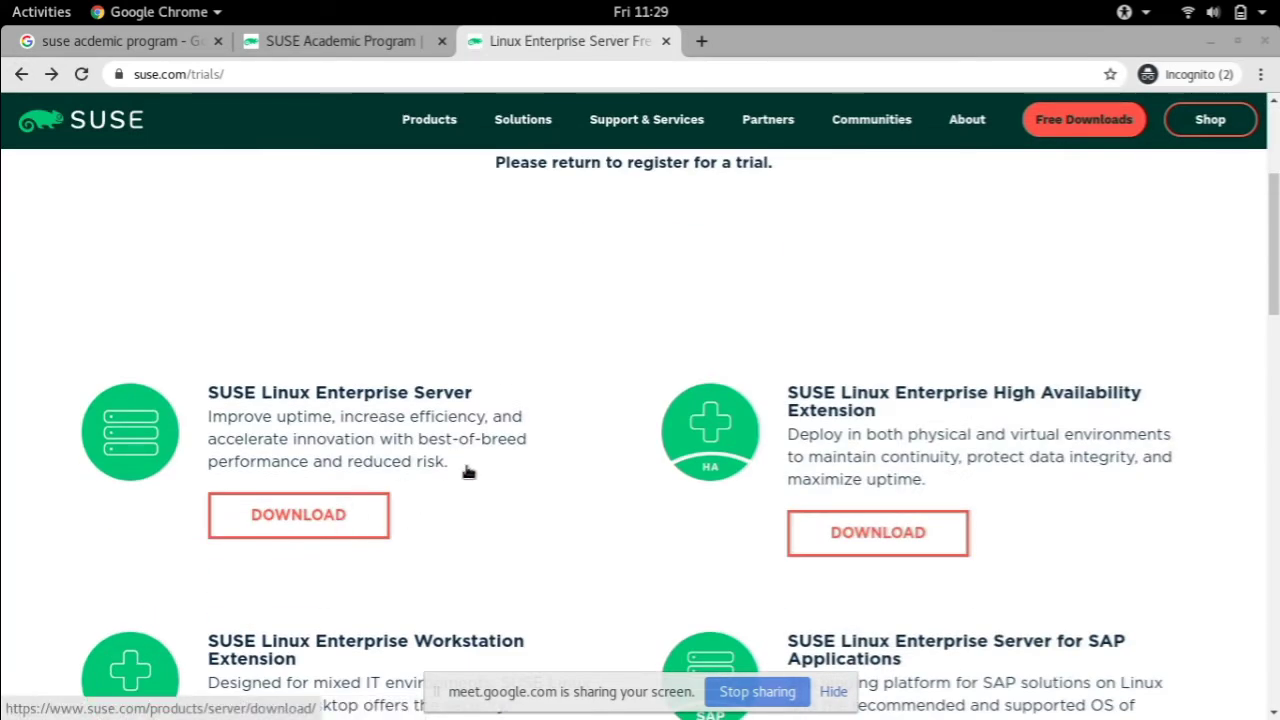
Open the SUSE Linux Enterprise Server download page and locate the Server 15 versions
{"action": "left_click", "coordinate": [468, 467]}
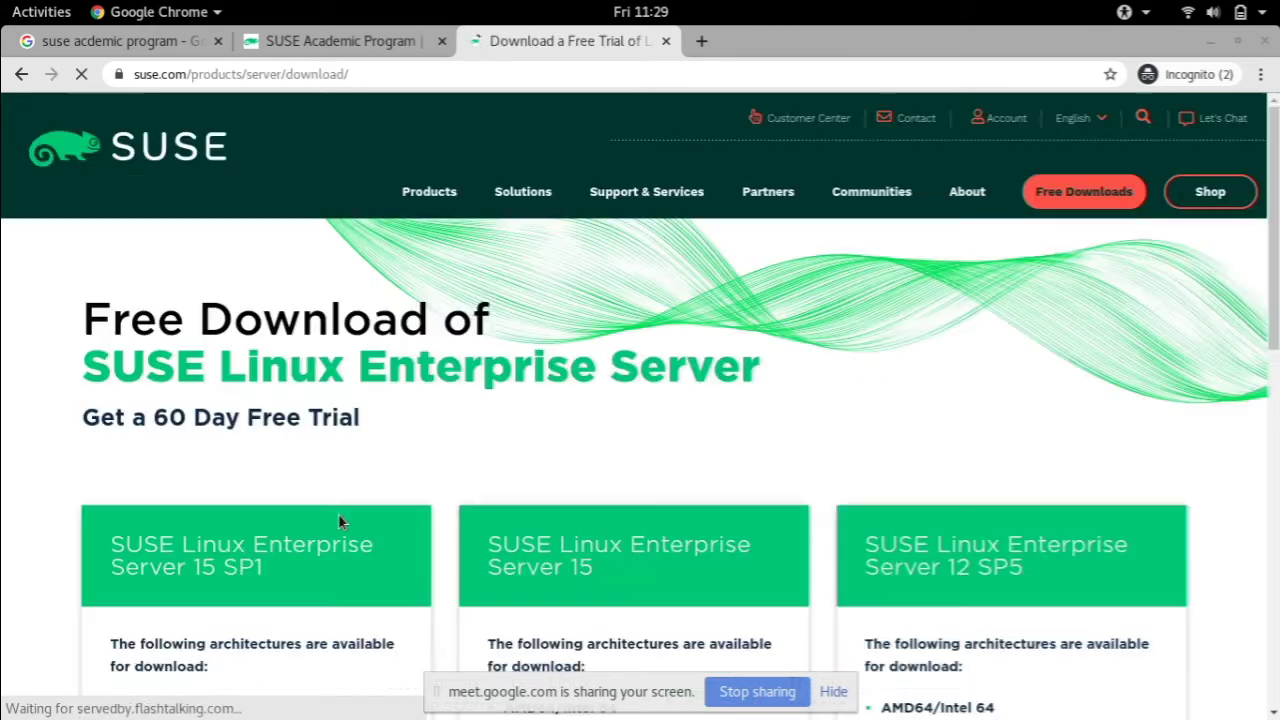
{"action": "scroll", "coordinate": [516, 404], "scroll_direction": "down", "scroll_amount": 3}
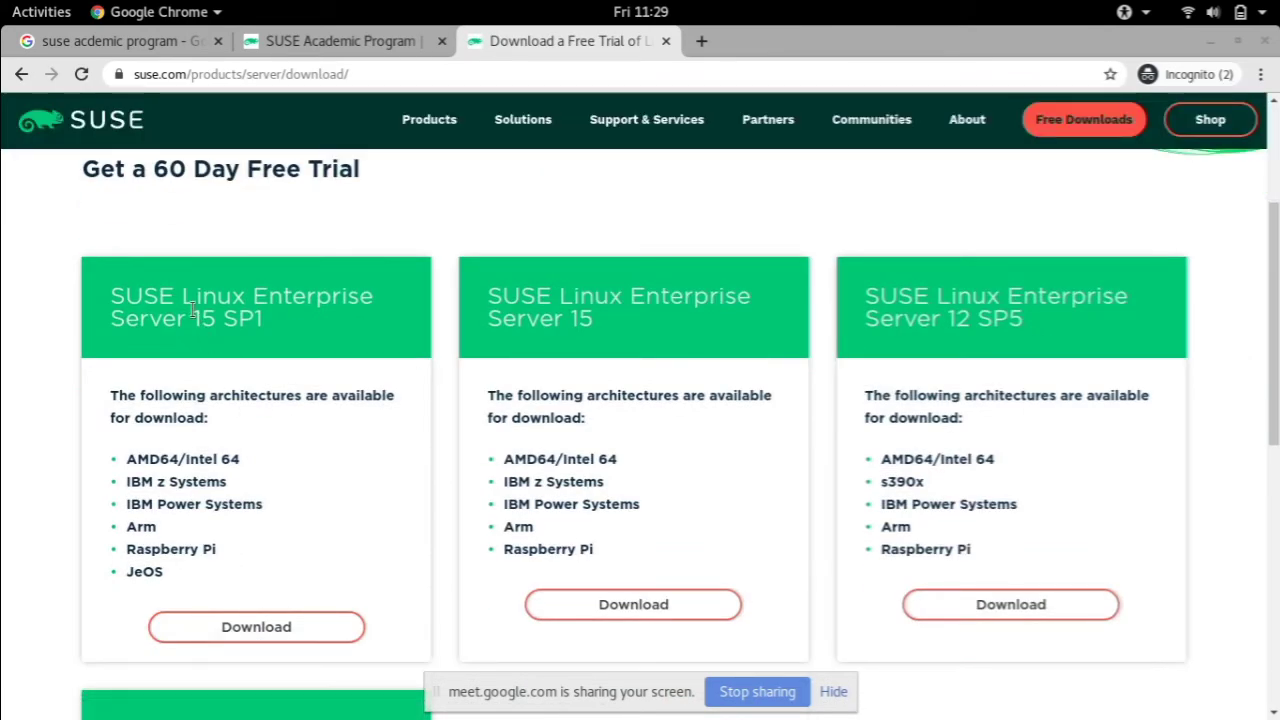
{"action": "scroll", "coordinate": [345, 320], "scroll_direction": "down", "scroll_amount": 2}
{"action": "scroll", "coordinate": [613, 350], "scroll_direction": "up", "scroll_amount": 3}
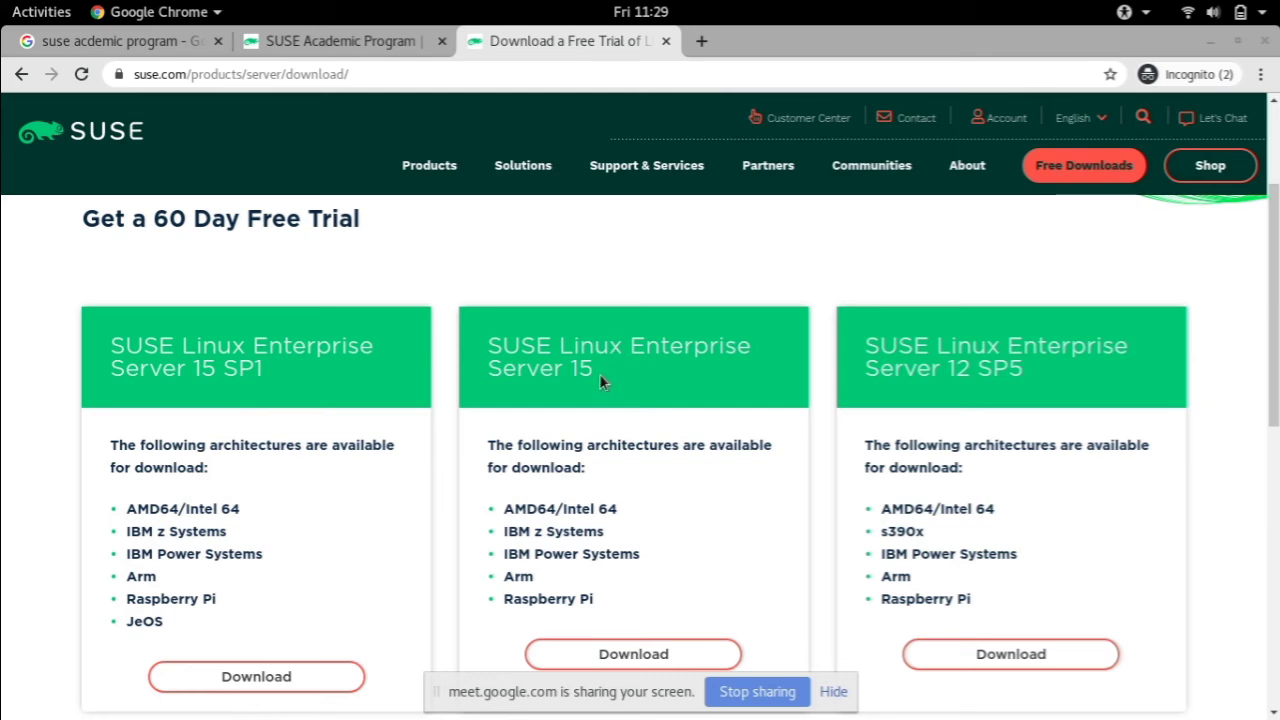
{"action": "left_click_drag", "start_coordinate": [593, 369], "coordinate": [473, 369]}
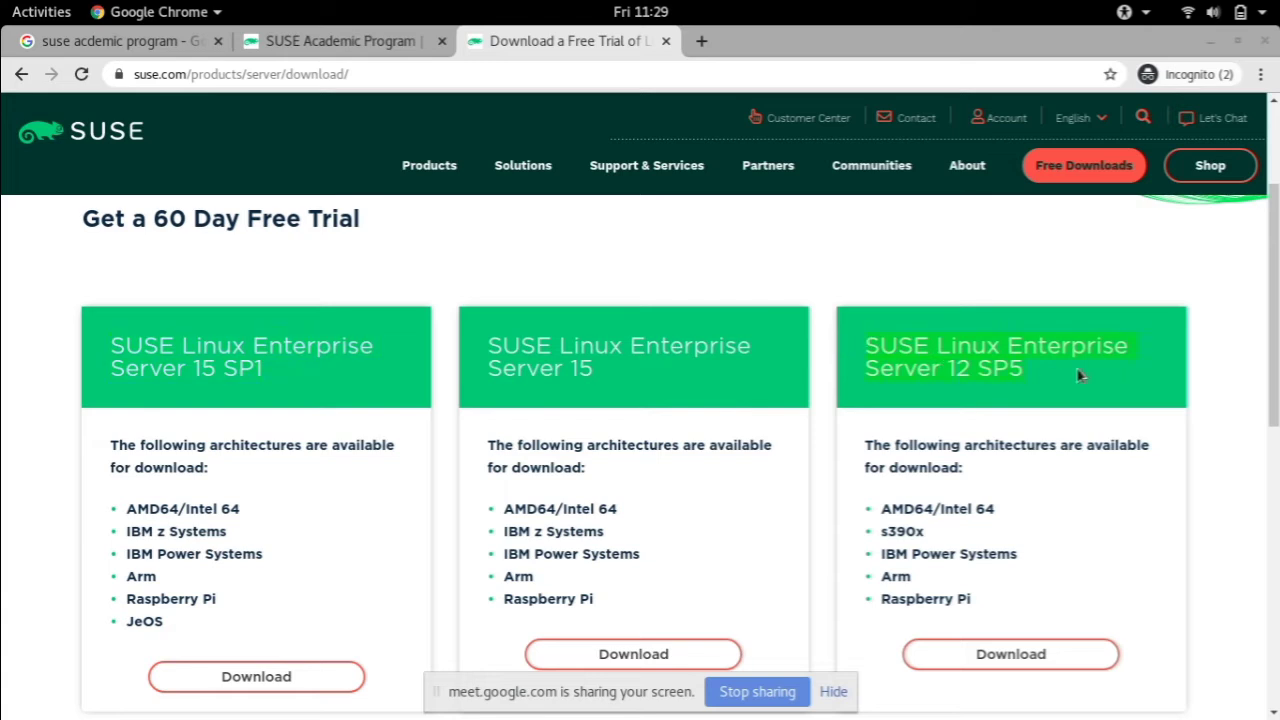
{"action": "scroll", "coordinate": [1070, 380], "scroll_direction": "down", "scroll_amount": 5}
{"action": "scroll", "coordinate": [386, 423], "scroll_direction": "up", "scroll_amount": 4}
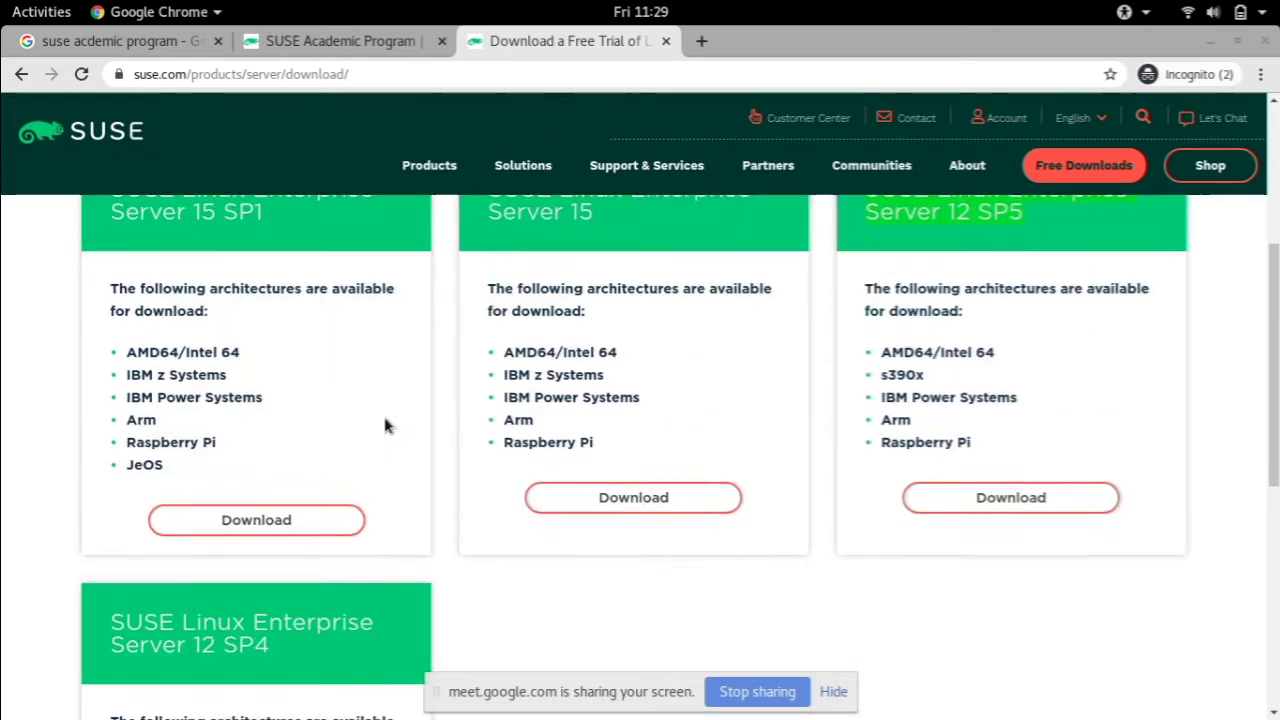
{"action": "scroll", "coordinate": [284, 428], "scroll_direction": "down", "scroll_amount": 3}
Review the 15 SP1 supported architectures, including z Systems and JeOS, and download 15 SP1
{"action": "left_click_drag", "start_coordinate": [127, 310], "coordinate": [245, 338]}
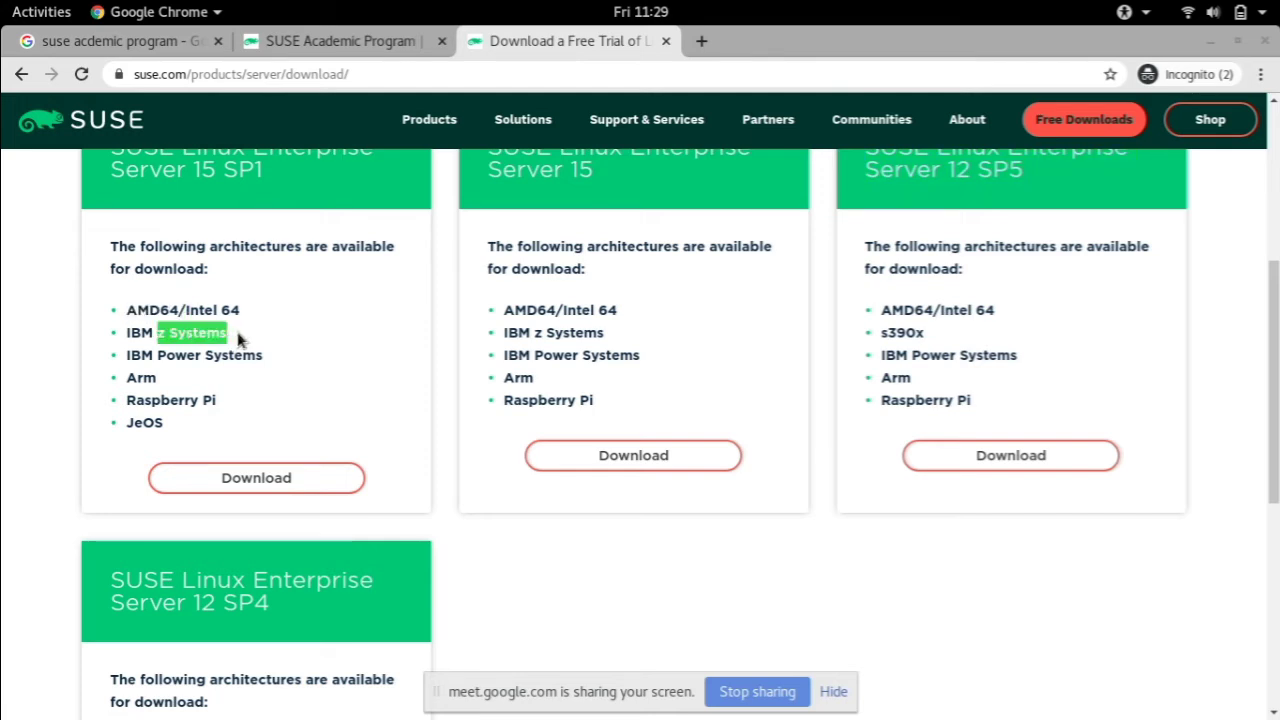
{"action": "left_click_drag", "start_coordinate": [158, 357], "coordinate": [272, 360]}
{"action": "left_click_drag", "start_coordinate": [128, 378], "coordinate": [224, 406]}
{"action": "left_click_drag", "start_coordinate": [126, 422], "coordinate": [222, 428]}
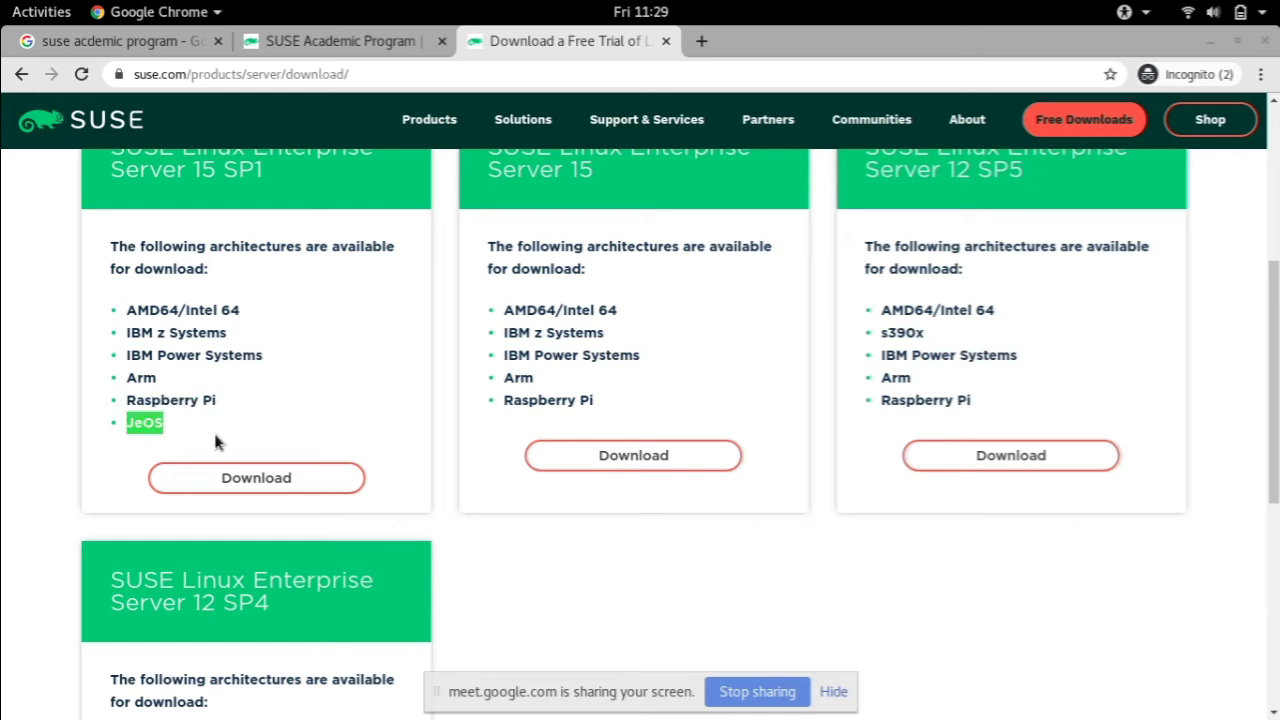
{"action": "left_click", "coordinate": [152, 426]}
{"action": "left_click", "coordinate": [193, 402]}
{"action": "left_click_drag", "start_coordinate": [228, 402], "coordinate": [126, 402]}
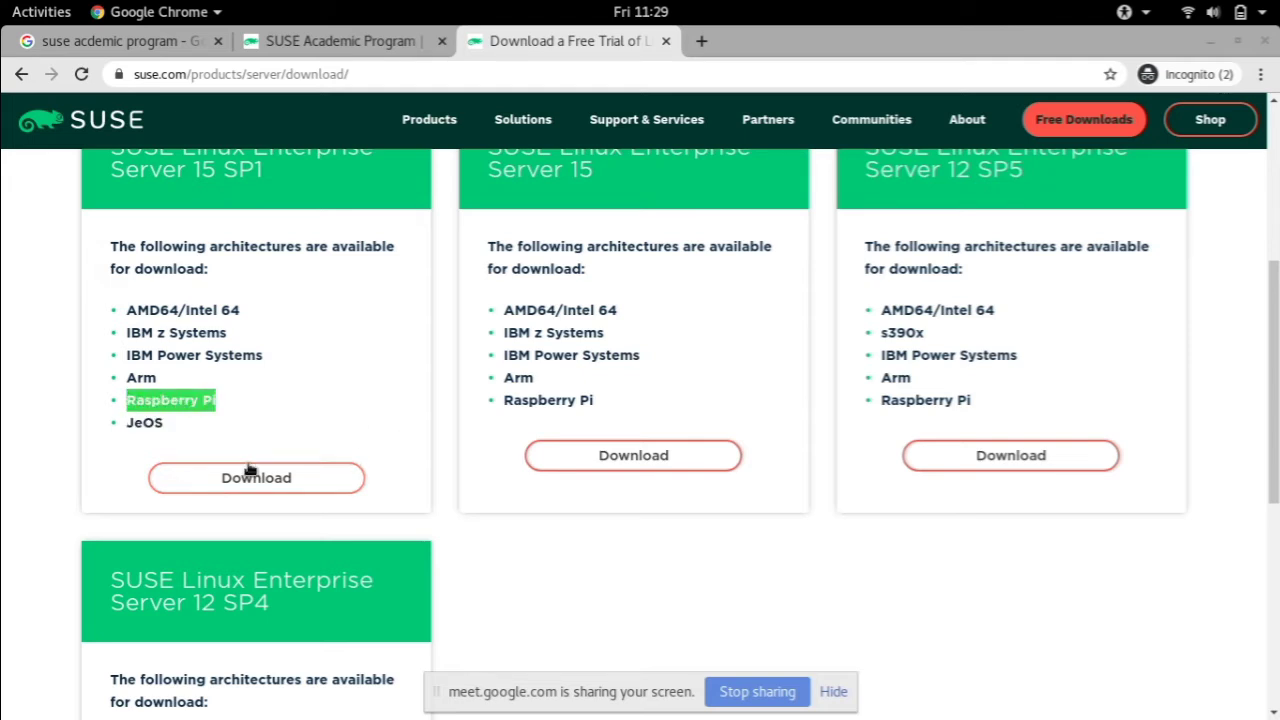
{"action": "scroll", "coordinate": [303, 503], "scroll_direction": "up", "scroll_amount": 1}
{"action": "left_click", "coordinate": [257, 577]}
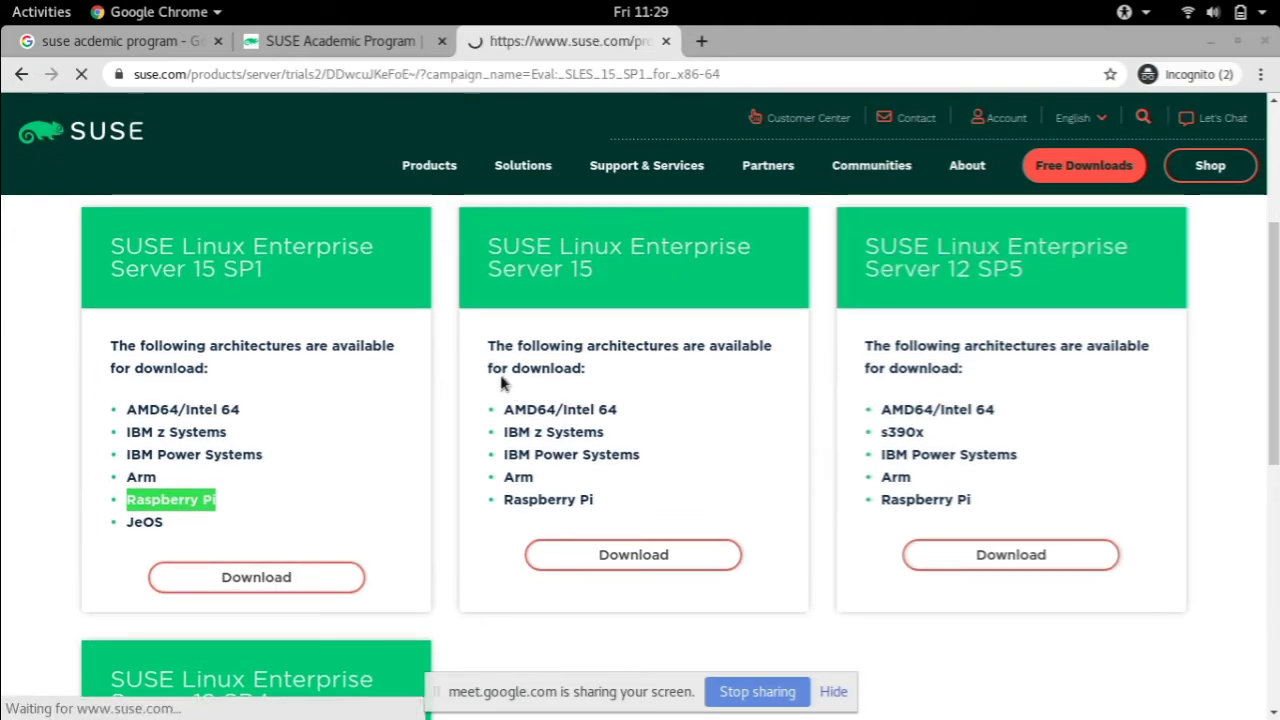
Show the AMD64/Intel 64 installer DVD files and request the 60-day activation trial code
{"action": "scroll", "coordinate": [641, 346], "scroll_direction": "down", "scroll_amount": 3}
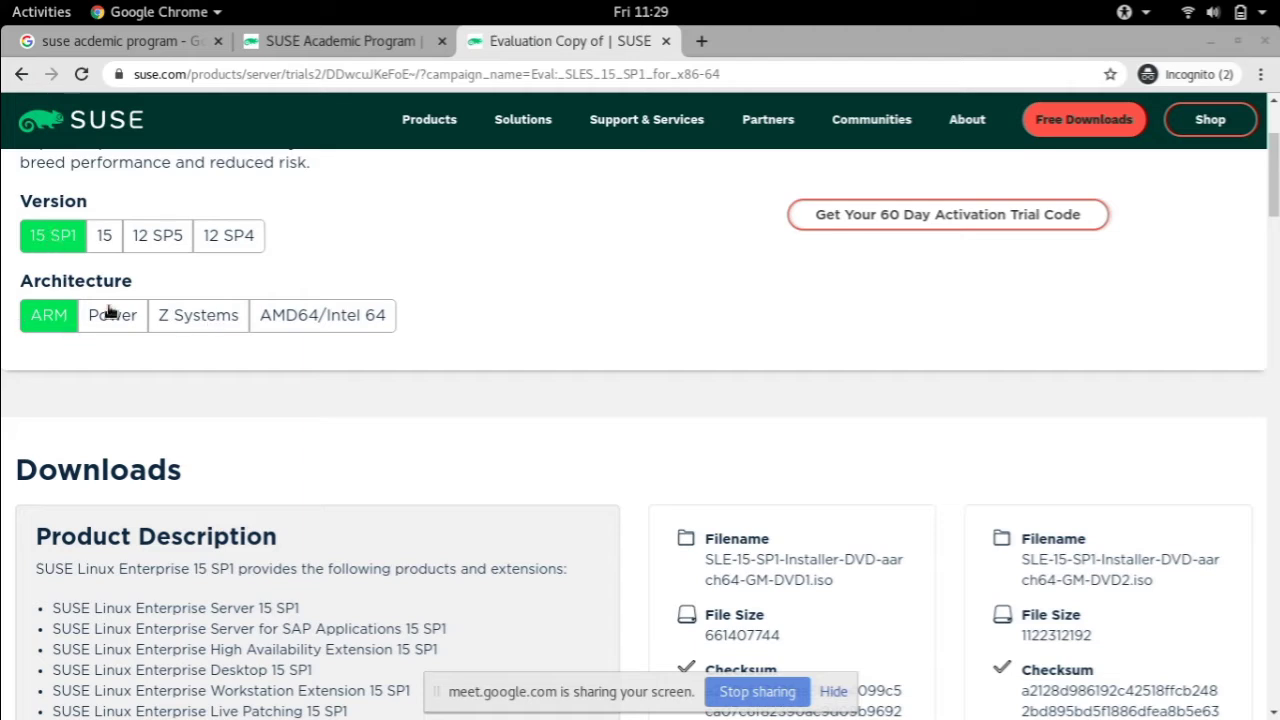
{"action": "left_click", "coordinate": [323, 315]}
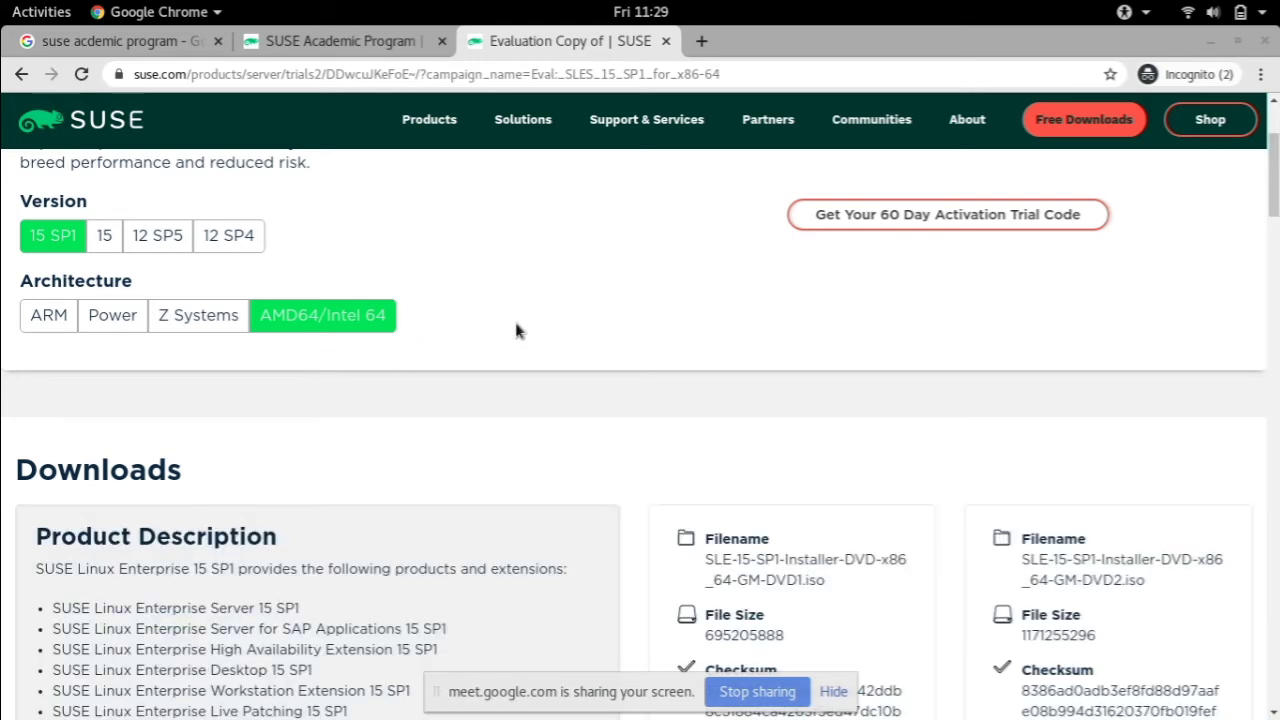
{"action": "scroll", "coordinate": [864, 391], "scroll_direction": "down", "scroll_amount": 2}
{"action": "scroll", "coordinate": [842, 378], "scroll_direction": "up", "scroll_amount": 2}
{"action": "scroll", "coordinate": [842, 379], "scroll_direction": "up", "scroll_amount": 1}
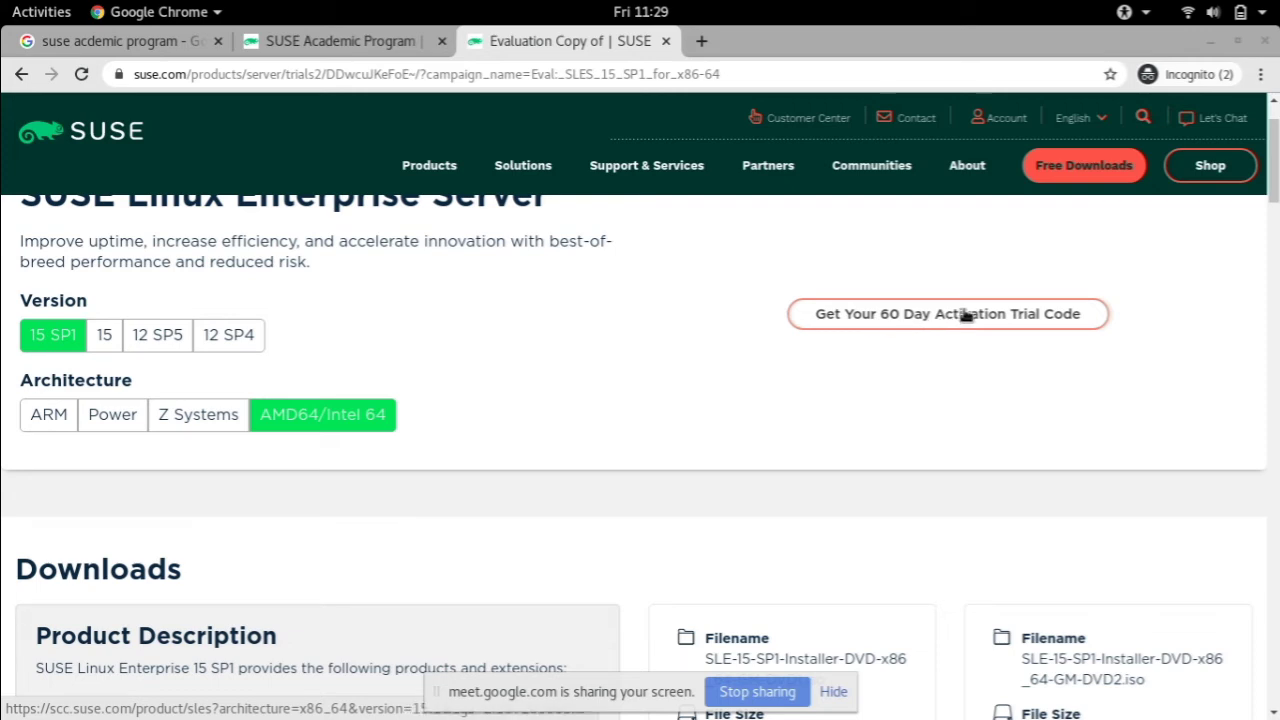
{"action": "left_click", "coordinate": [965, 315]}
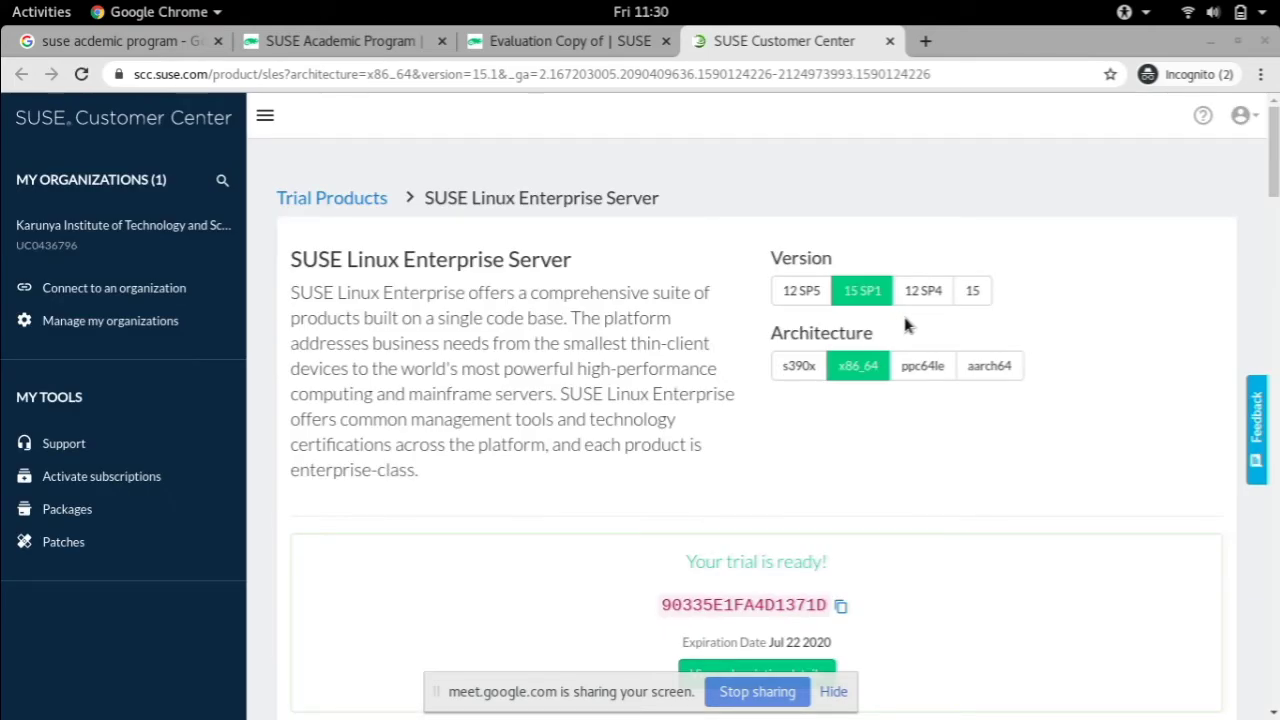
Review the SLES 15 SP1 trial activation code and its expiry in SUSE Customer Center
{"action": "scroll", "coordinate": [870, 405], "scroll_direction": "down", "scroll_amount": 3}
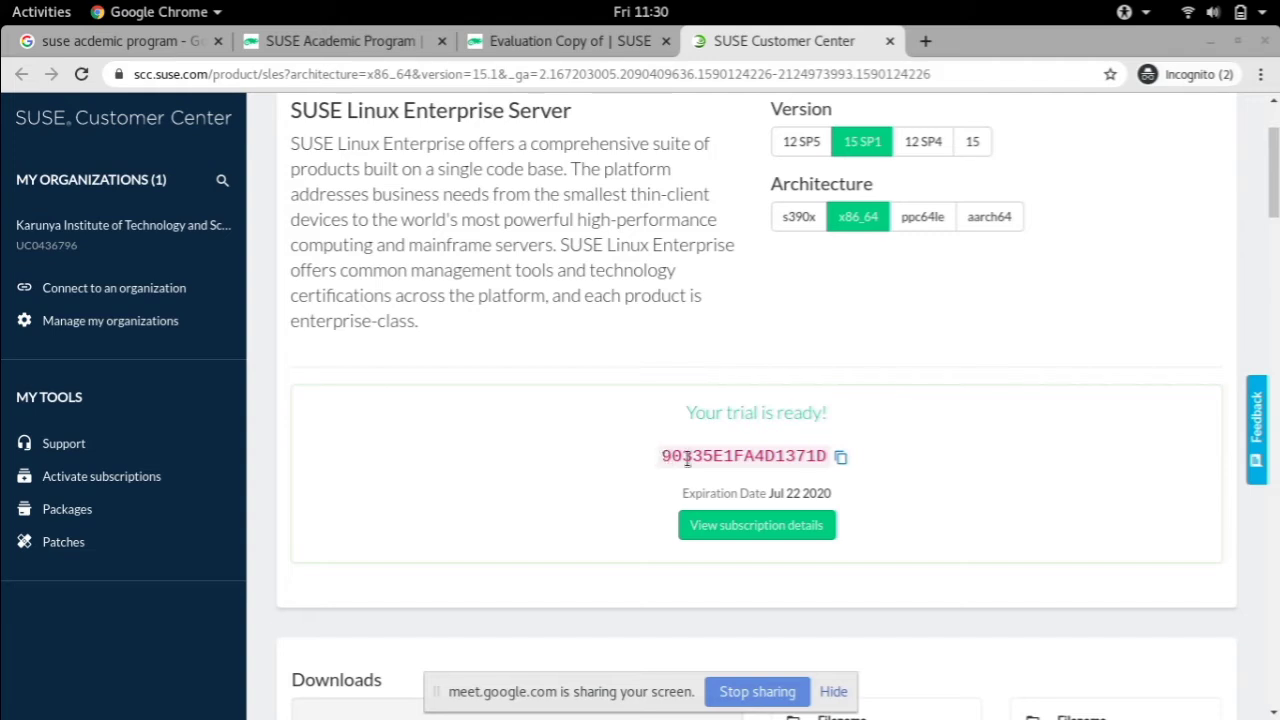
{"action": "left_click_drag", "start_coordinate": [662, 456], "coordinate": [826, 455]}
{"action": "scroll", "coordinate": [967, 432], "scroll_direction": "down", "scroll_amount": 1}
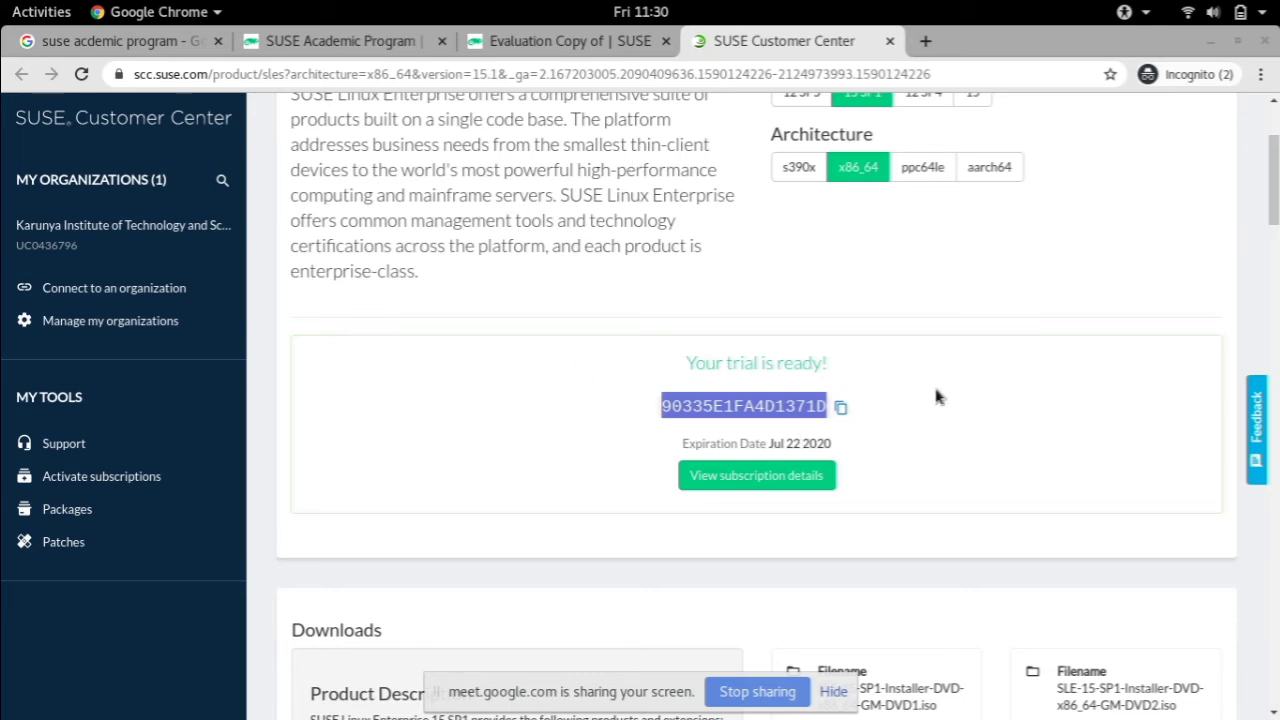
{"action": "scroll", "coordinate": [987, 454], "scroll_direction": "up", "scroll_amount": 3}
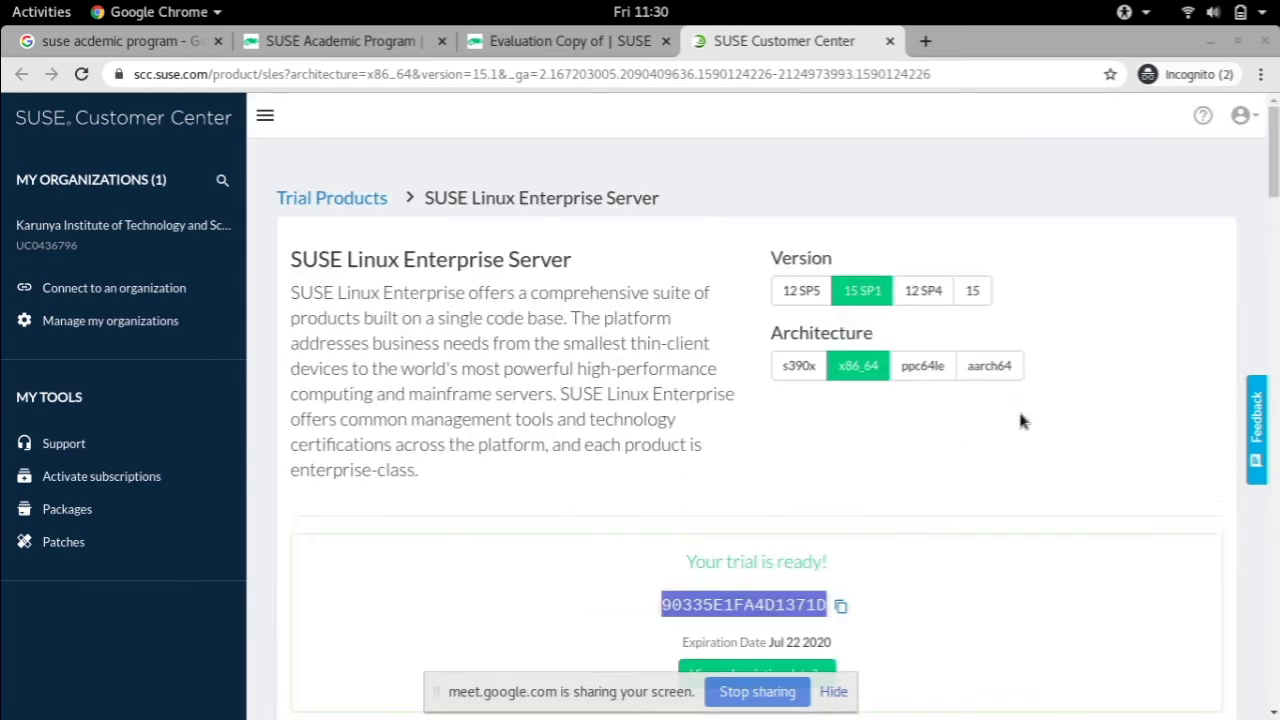
{"action": "scroll", "coordinate": [1020, 430], "scroll_direction": "down", "scroll_amount": 5}
Check the DVD downloads on the Evaluation Copy tab, then return to the sles15-server2 VM window
{"action": "left_click", "coordinate": [598, 40]}
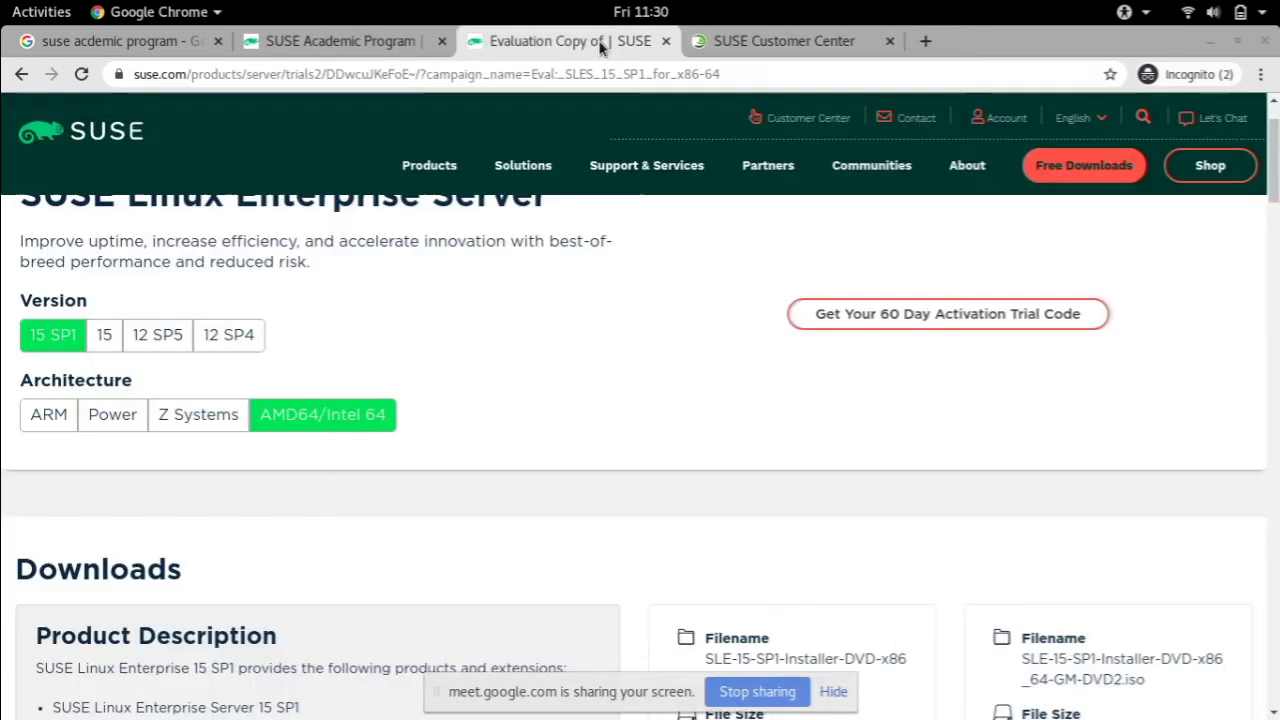
{"action": "scroll", "coordinate": [729, 409], "scroll_direction": "down", "scroll_amount": 5}
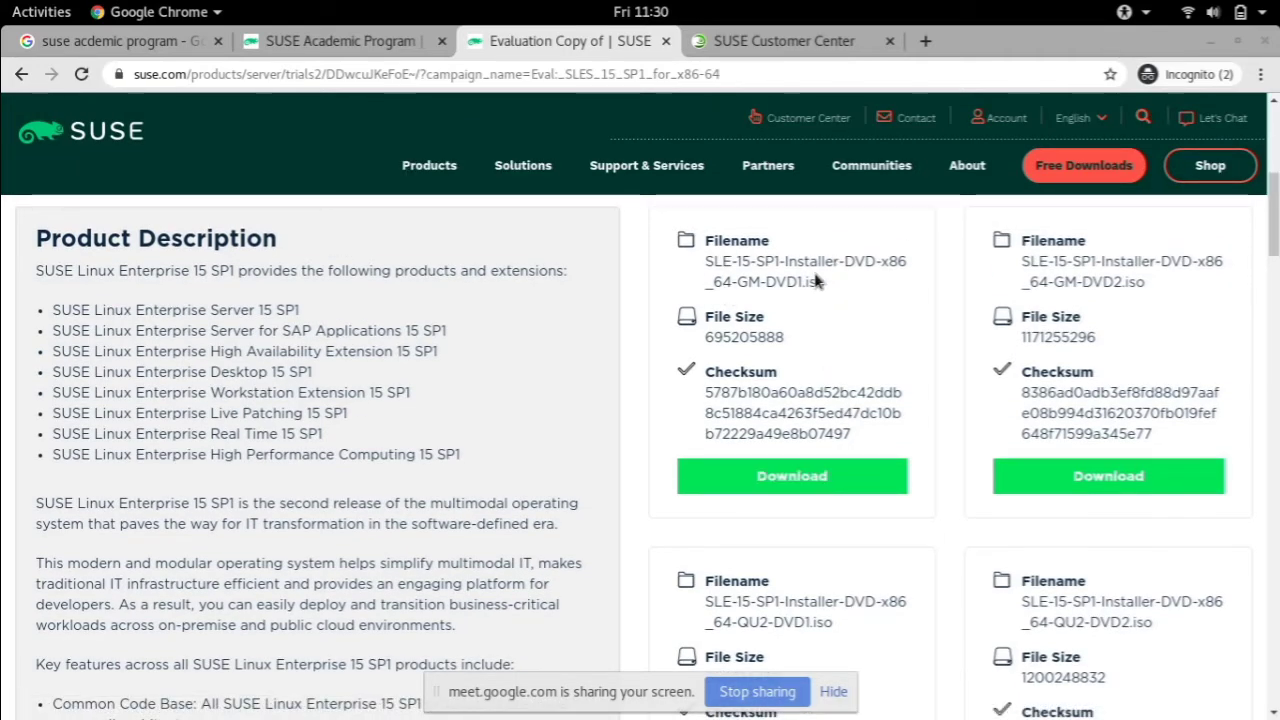
{"action": "left_click_drag", "start_coordinate": [775, 284], "coordinate": [841, 284]}
{"action": "scroll", "coordinate": [841, 303], "scroll_direction": "down", "scroll_amount": 2}
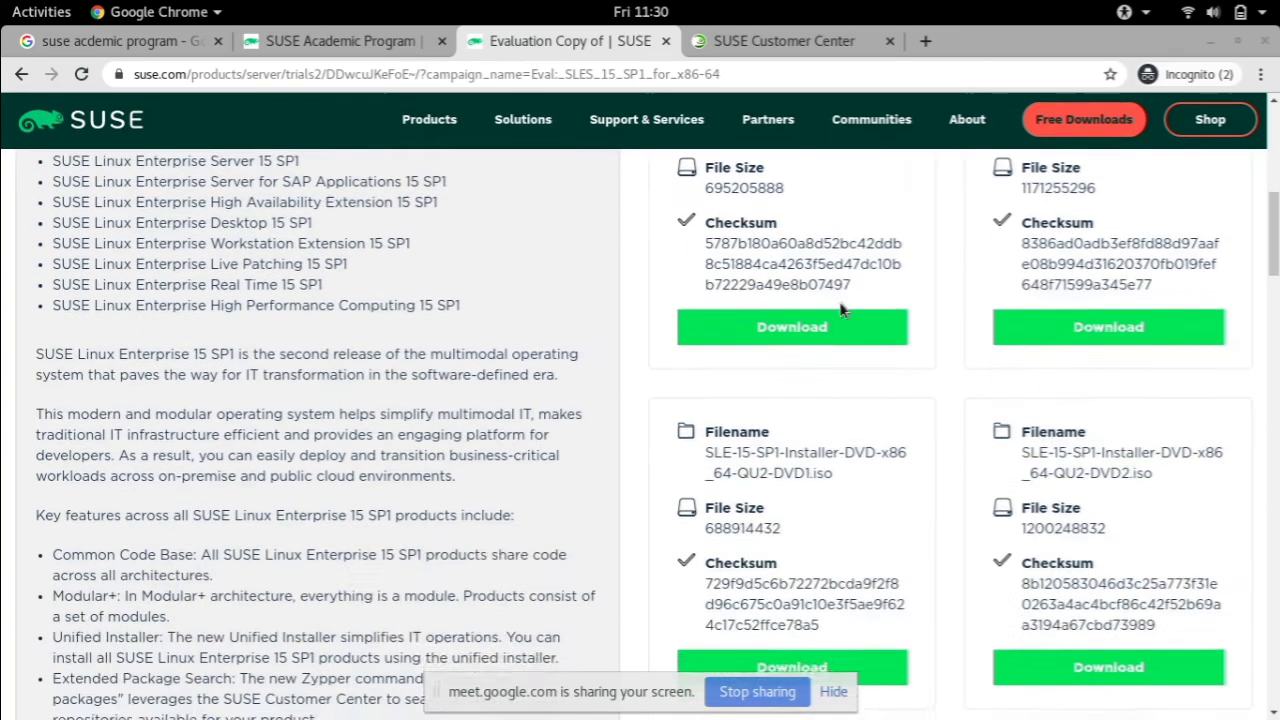
{"action": "key", "text": "super"}
{"action": "left_click", "coordinate": [737, 543]}
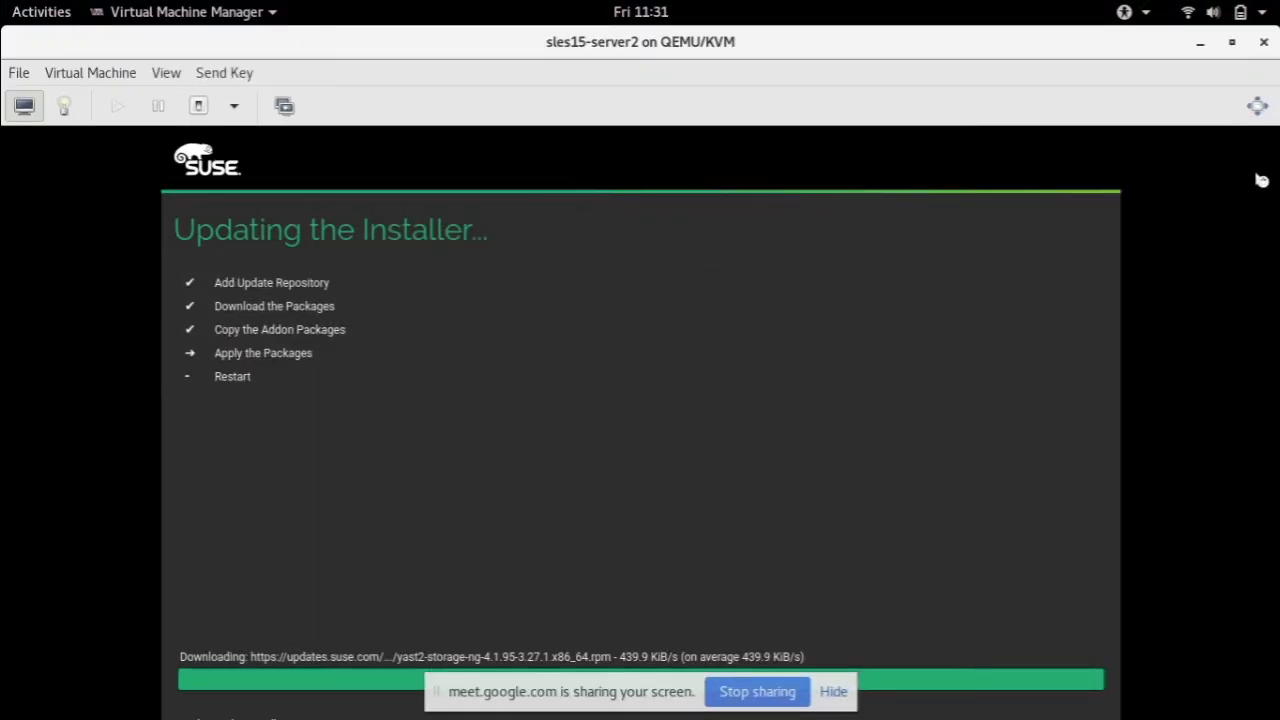
Switch the VM display to full screen while the installer finishes self-updating
{"action": "left_click", "coordinate": [1257, 106]}
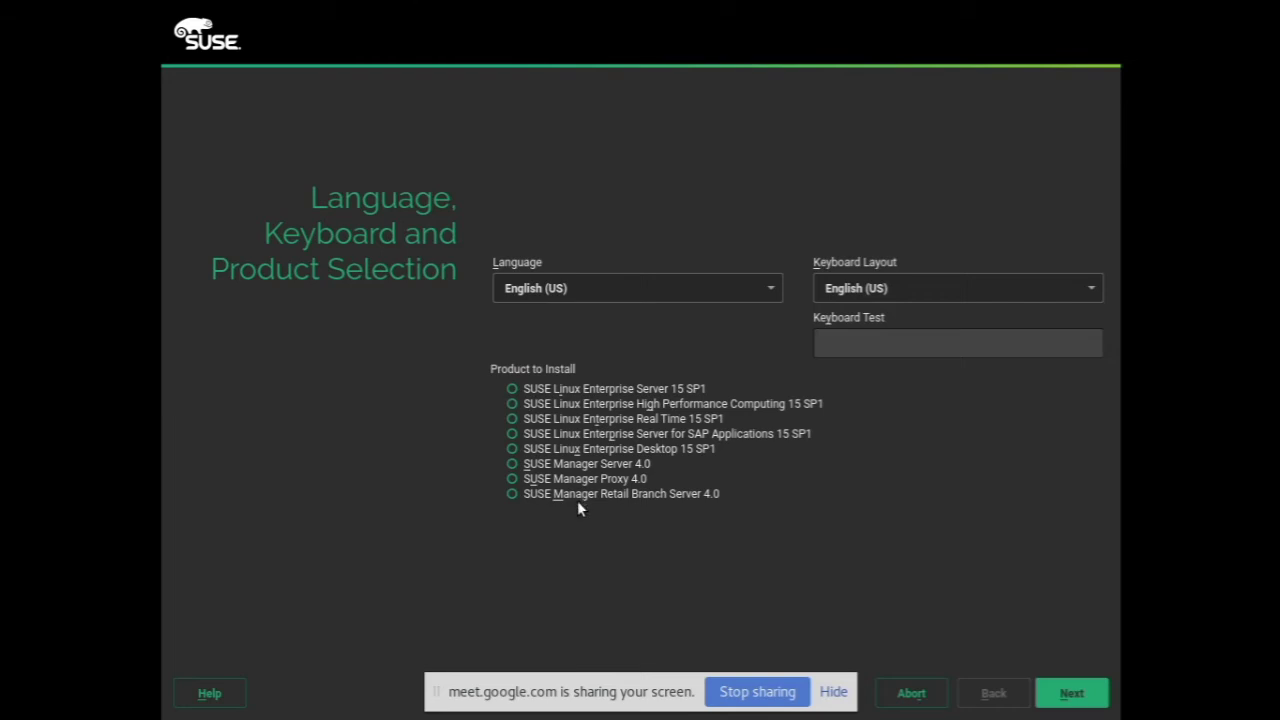
Choose SUSE Linux Enterprise Server 15 SP1 as the product and dismiss the screen-sharing notice
{"action": "left_click", "coordinate": [513, 390]}
{"action": "left_click", "coordinate": [834, 692]}
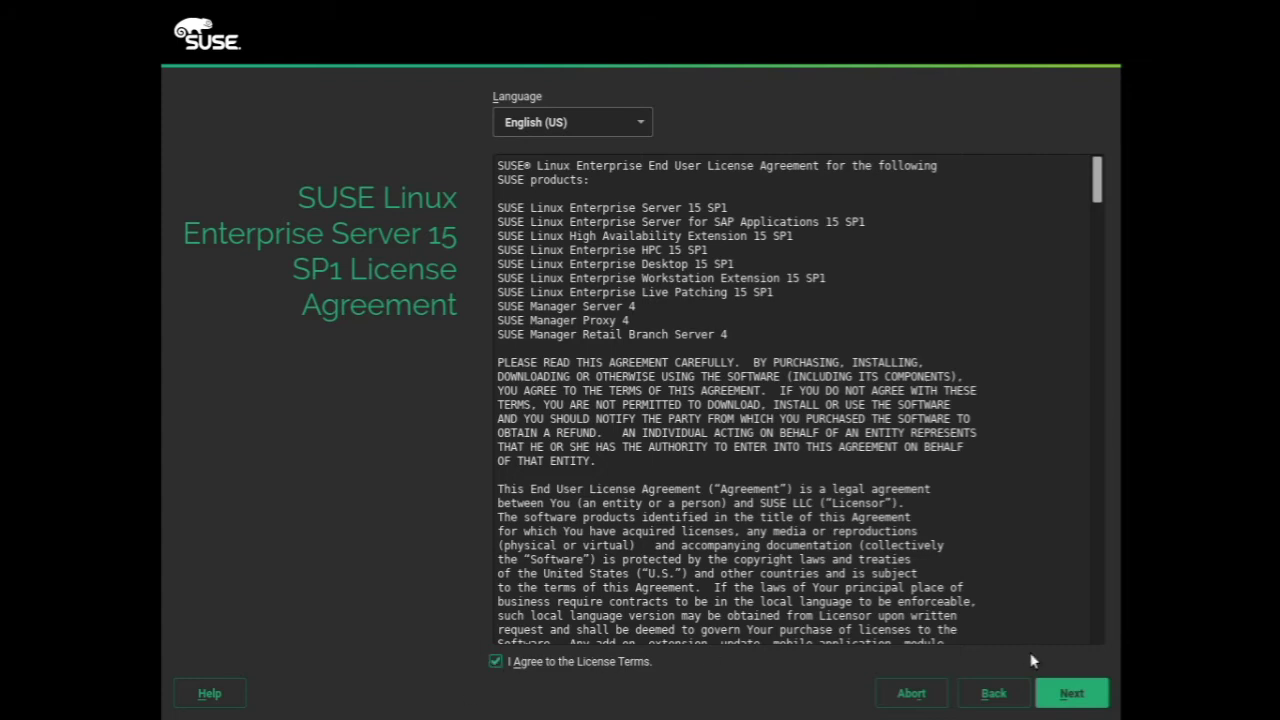
Accept the license, enter the registration e-mail address, then leave full screen
{"action": "left_click", "coordinate": [1056, 695]}
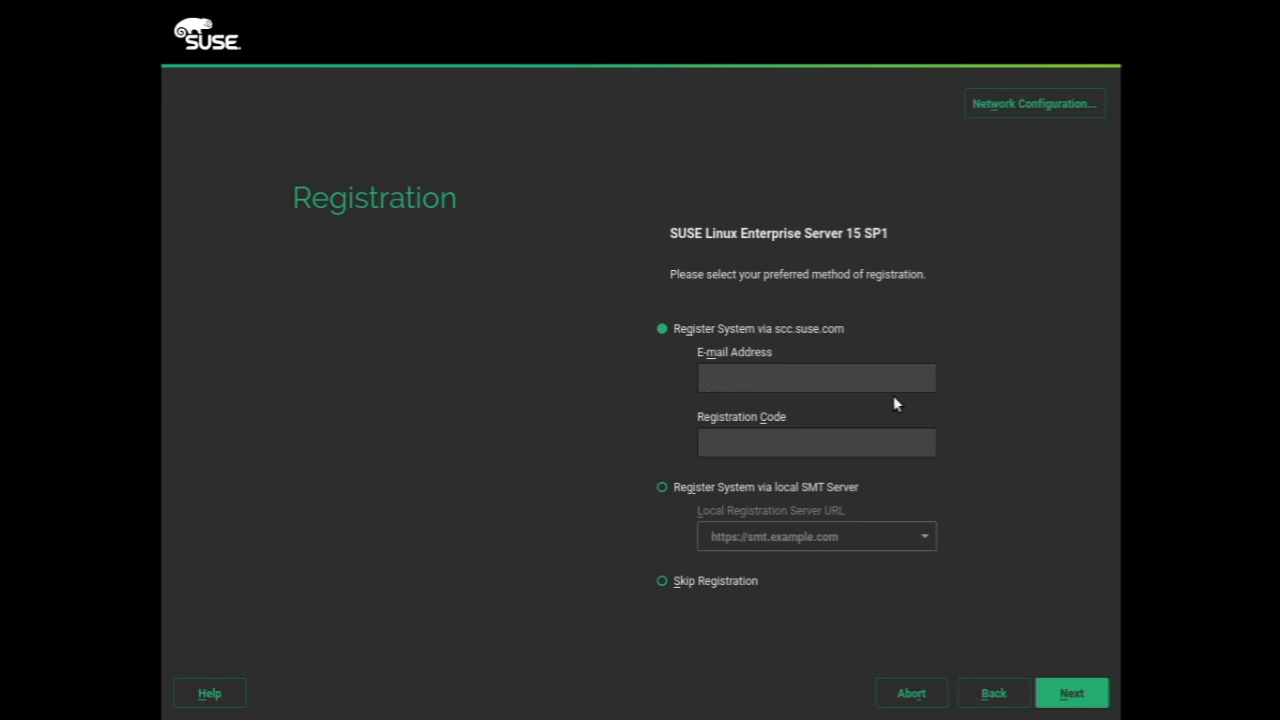
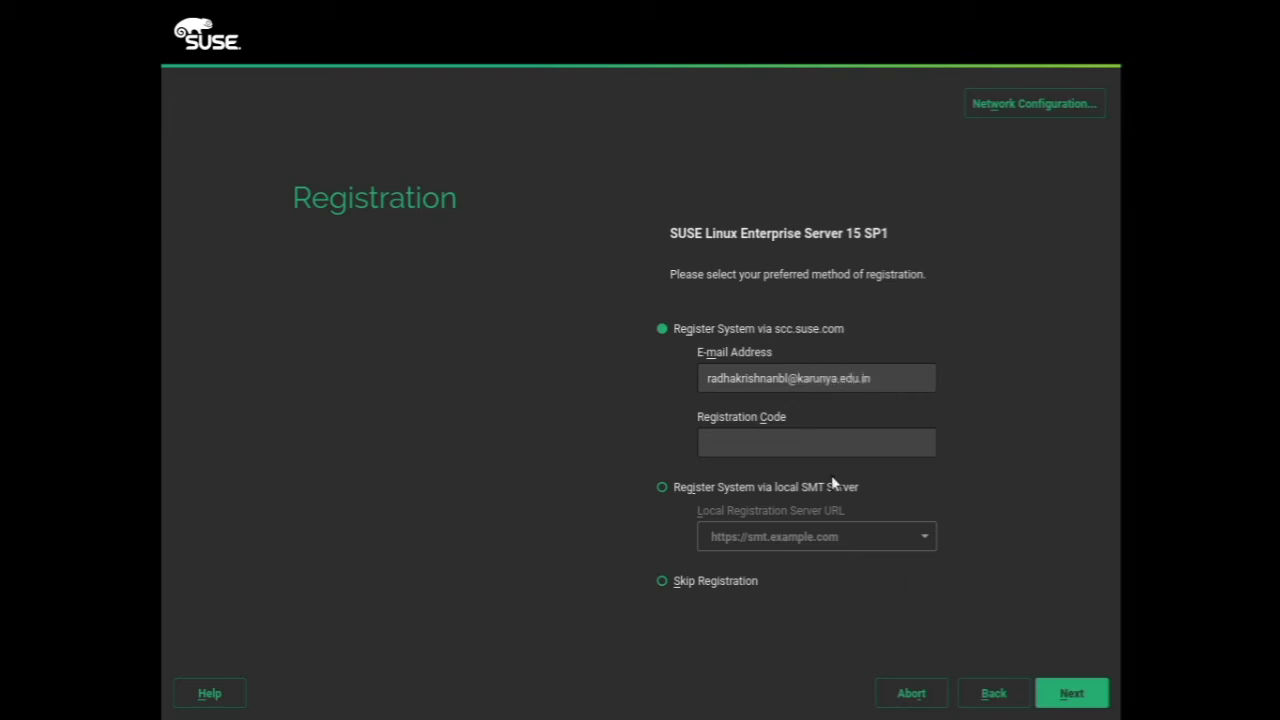
{"action": "left_click", "coordinate": [810, 440]}
{"action": "left_click", "coordinate": [625, 18]}
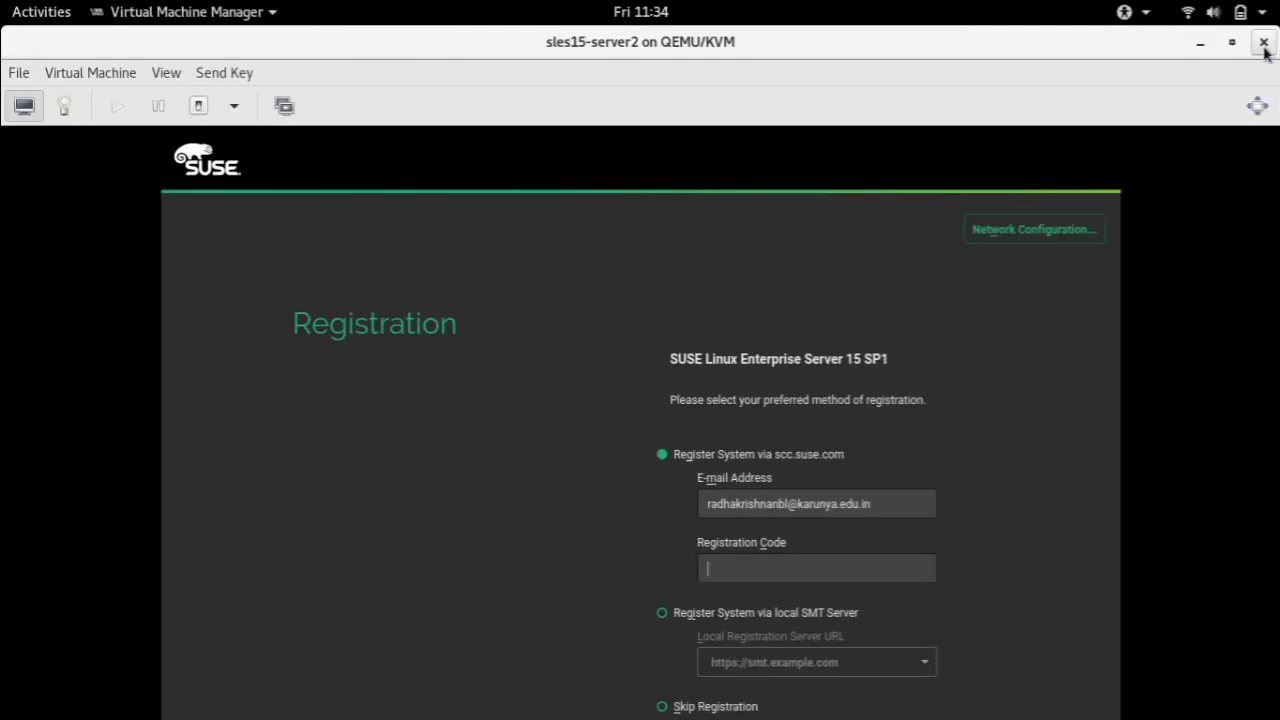
Shrink the VM window and bring up Chrome's SUSE Customer Center trial page
{"action": "left_click", "coordinate": [1232, 42]}
{"action": "left_click_drag", "start_coordinate": [1122, 242], "coordinate": [517, 286]}
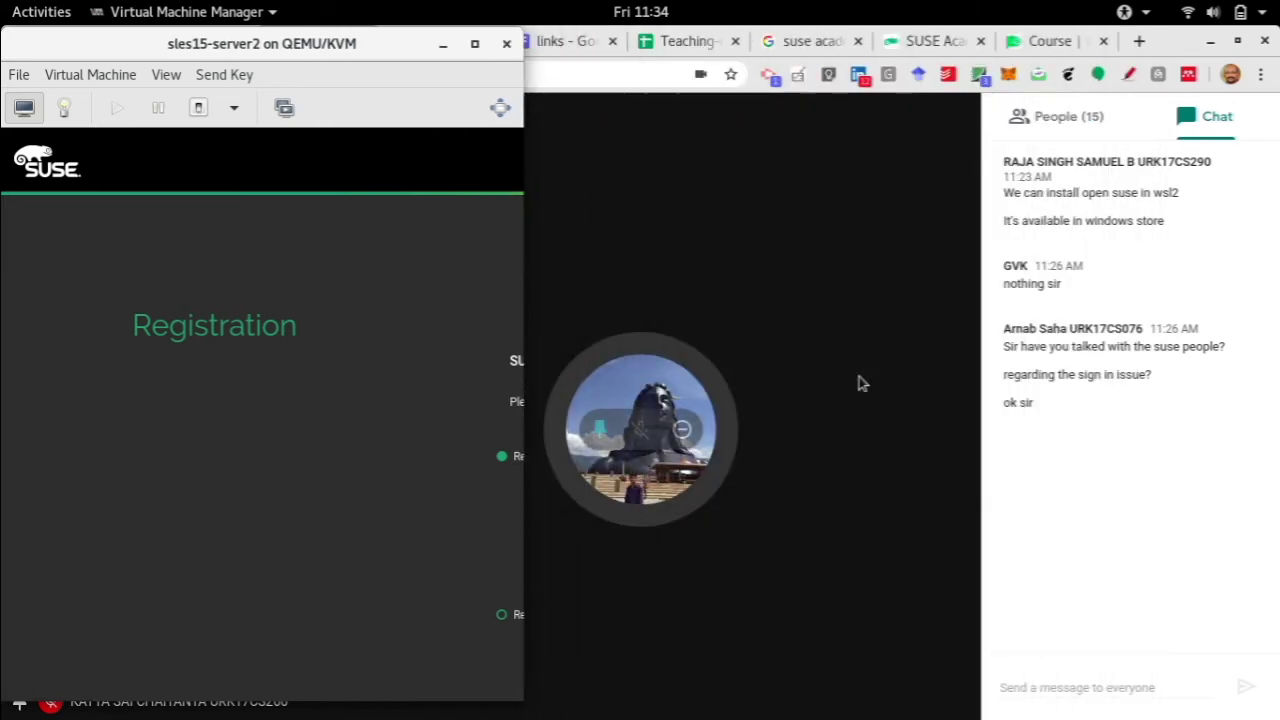
{"action": "key", "text": "super"}
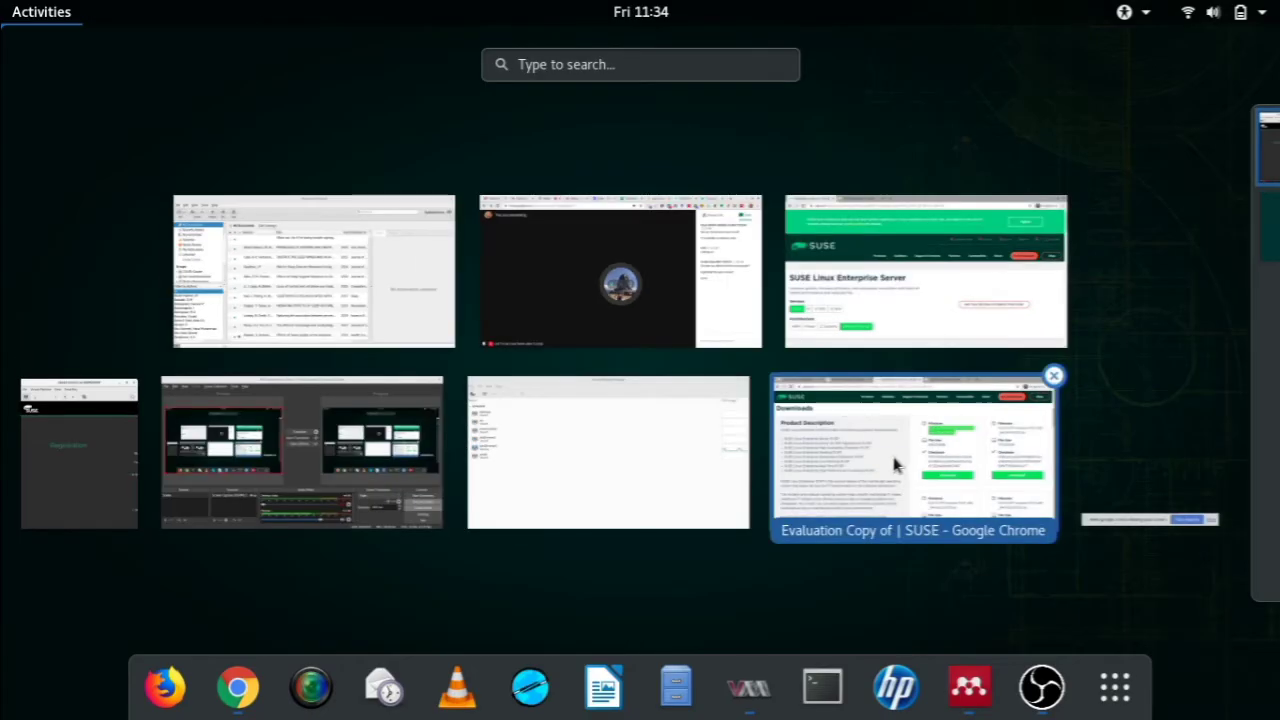
{"action": "left_click", "coordinate": [893, 460]}
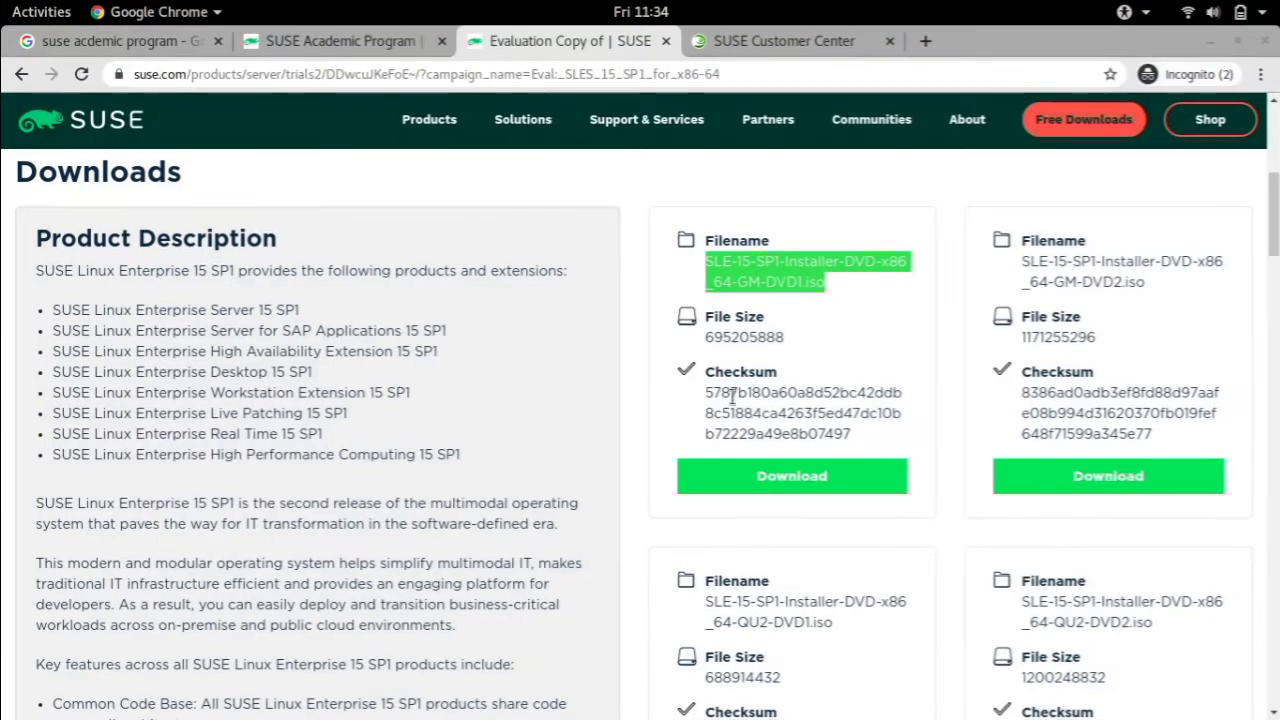
{"action": "left_click", "coordinate": [370, 42]}
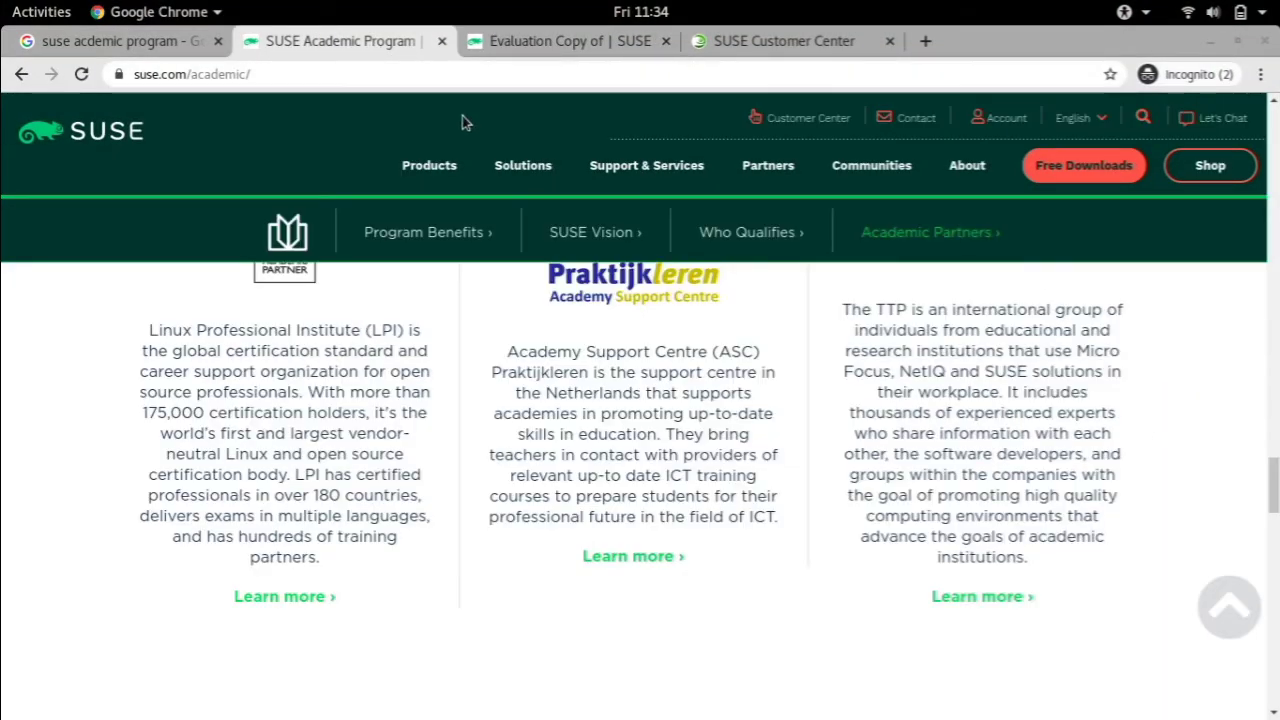
{"action": "left_click", "coordinate": [745, 41]}
{"action": "scroll", "coordinate": [789, 297], "scroll_direction": "up", "scroll_amount": 5}
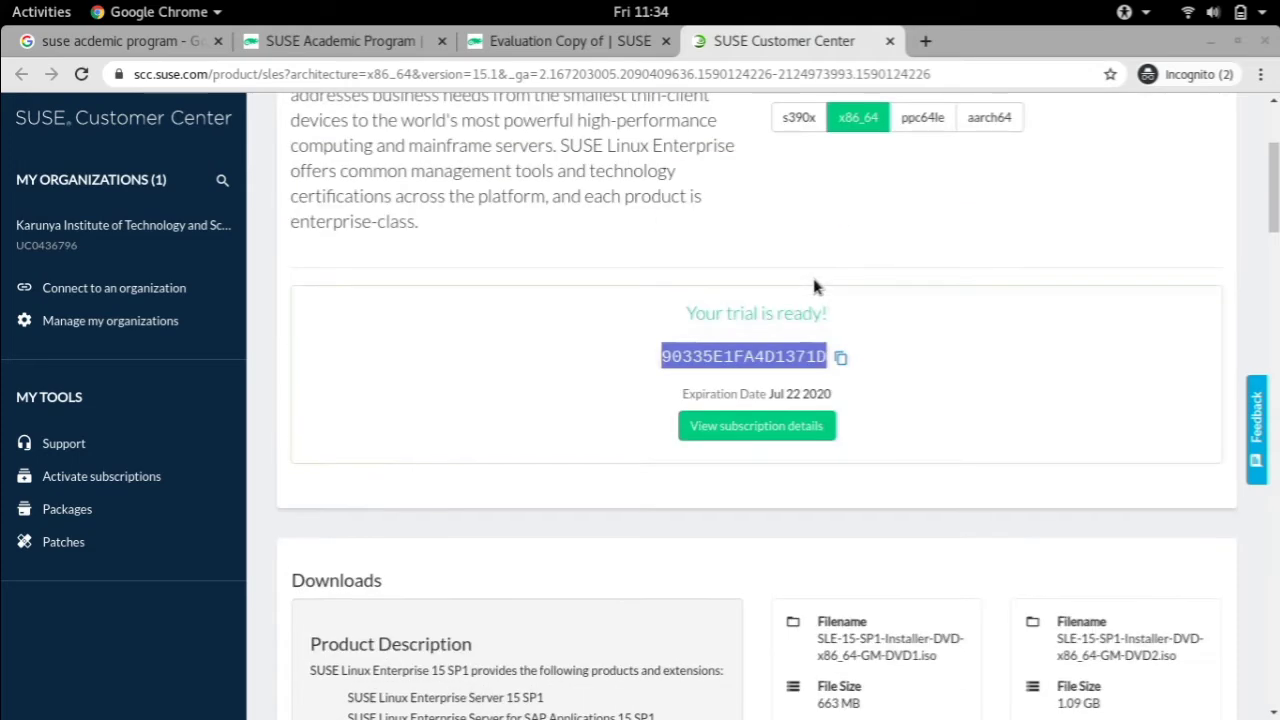
{"action": "scroll", "coordinate": [880, 400], "scroll_direction": "down", "scroll_amount": 2}
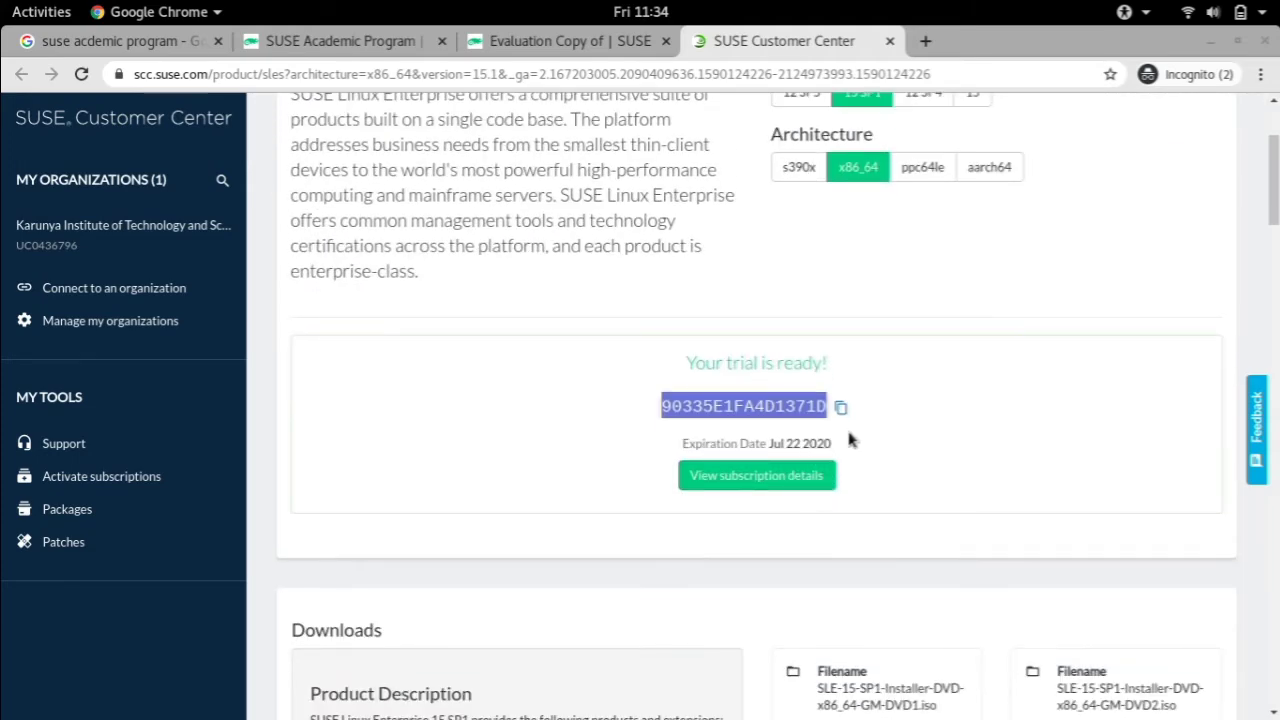
Position and widen the sles15-server2 window beside the visible trial code
{"action": "key", "text": "super"}
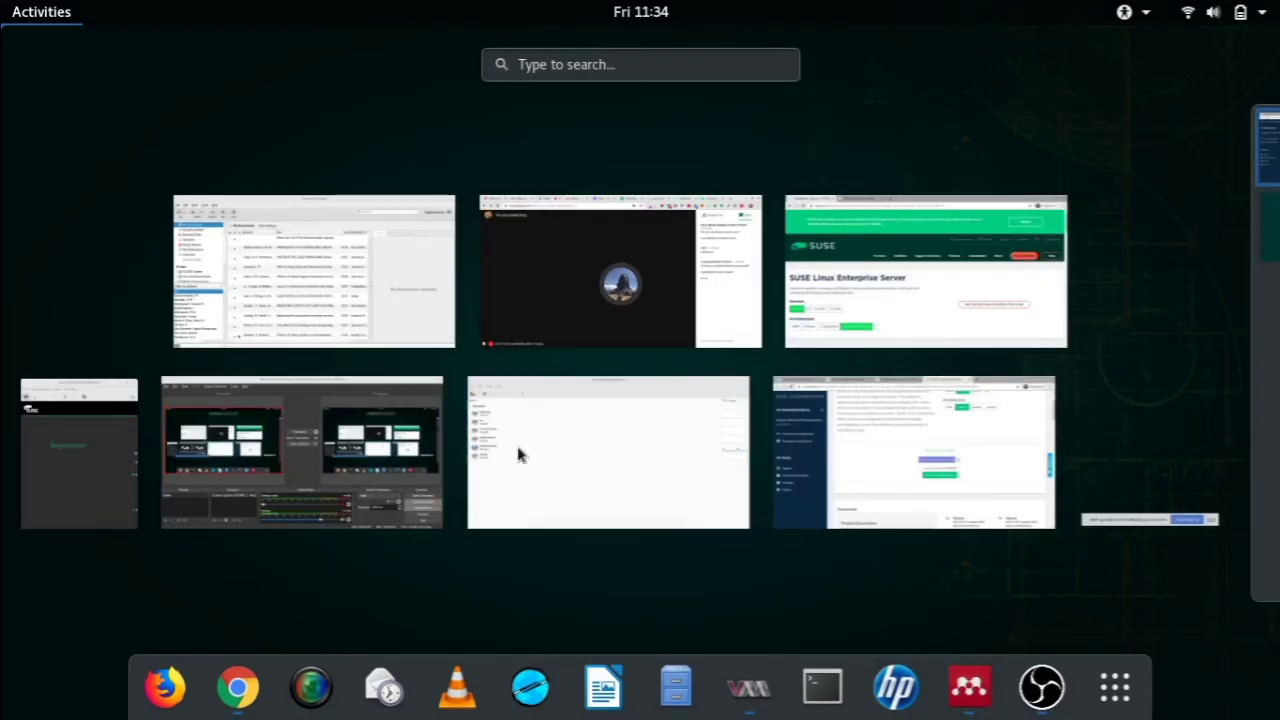
{"action": "left_click", "coordinate": [989, 429]}
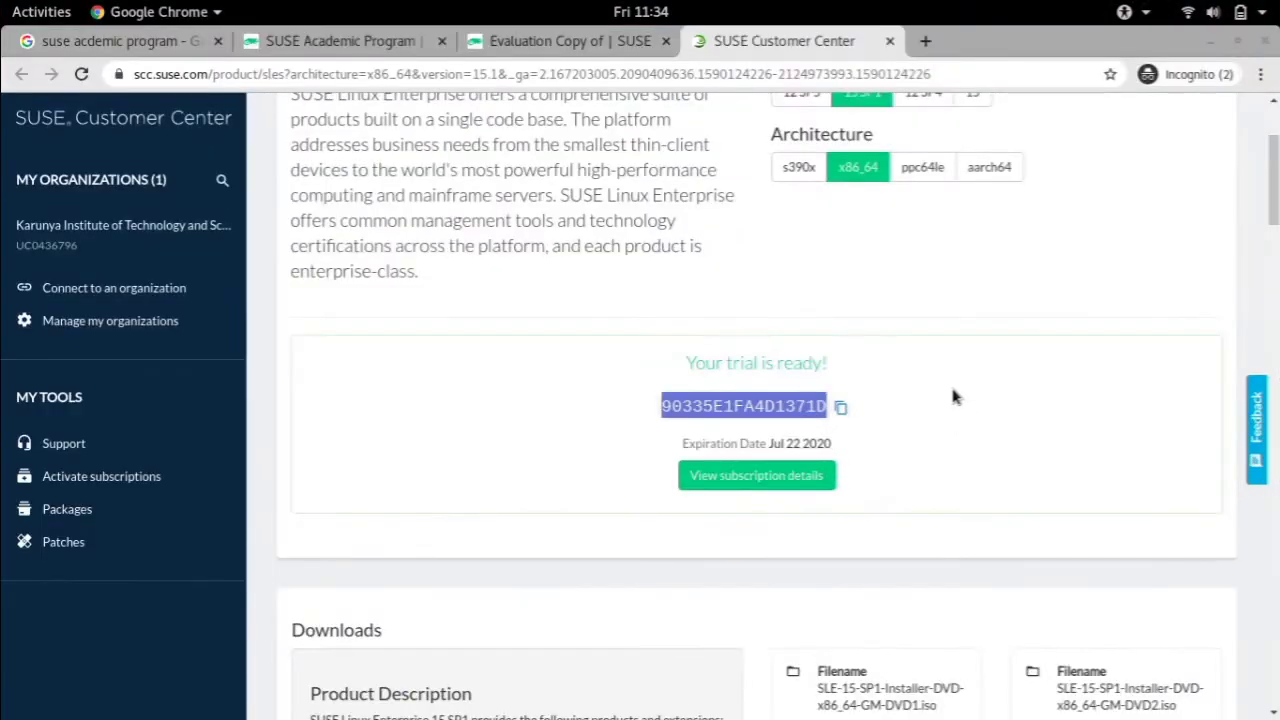
{"action": "key", "text": "super"}
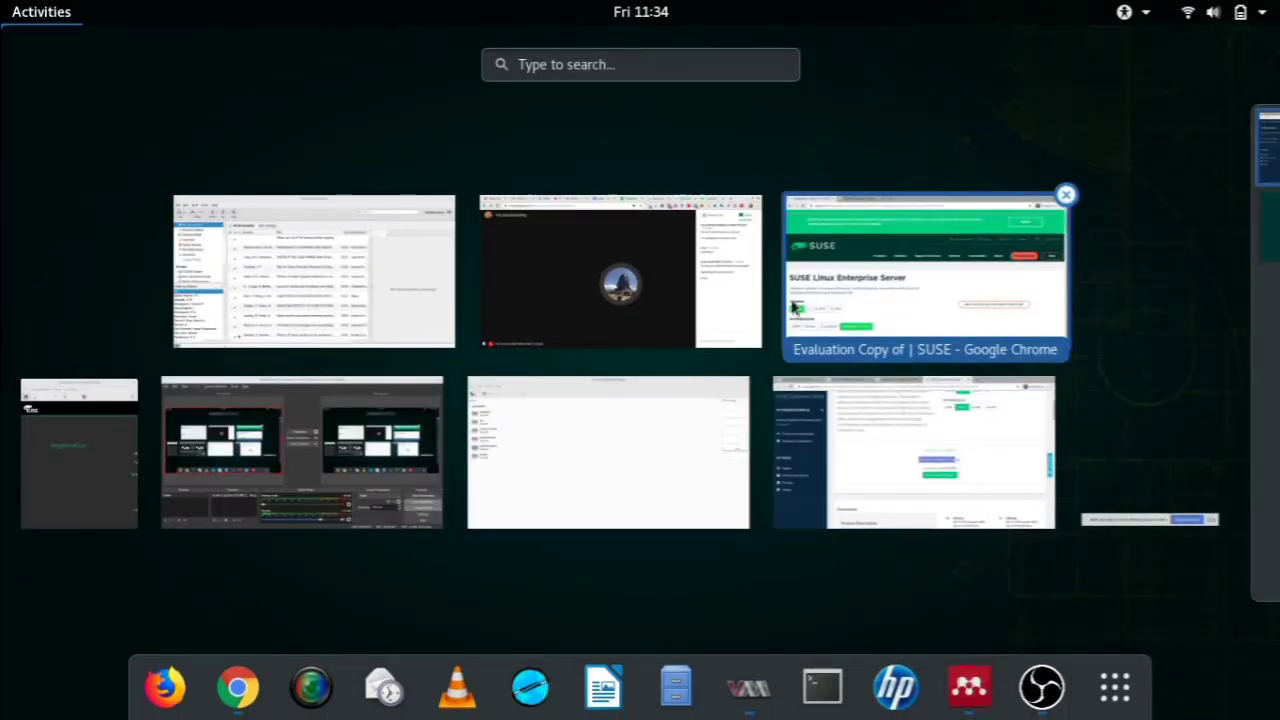
{"action": "left_click", "coordinate": [86, 474]}
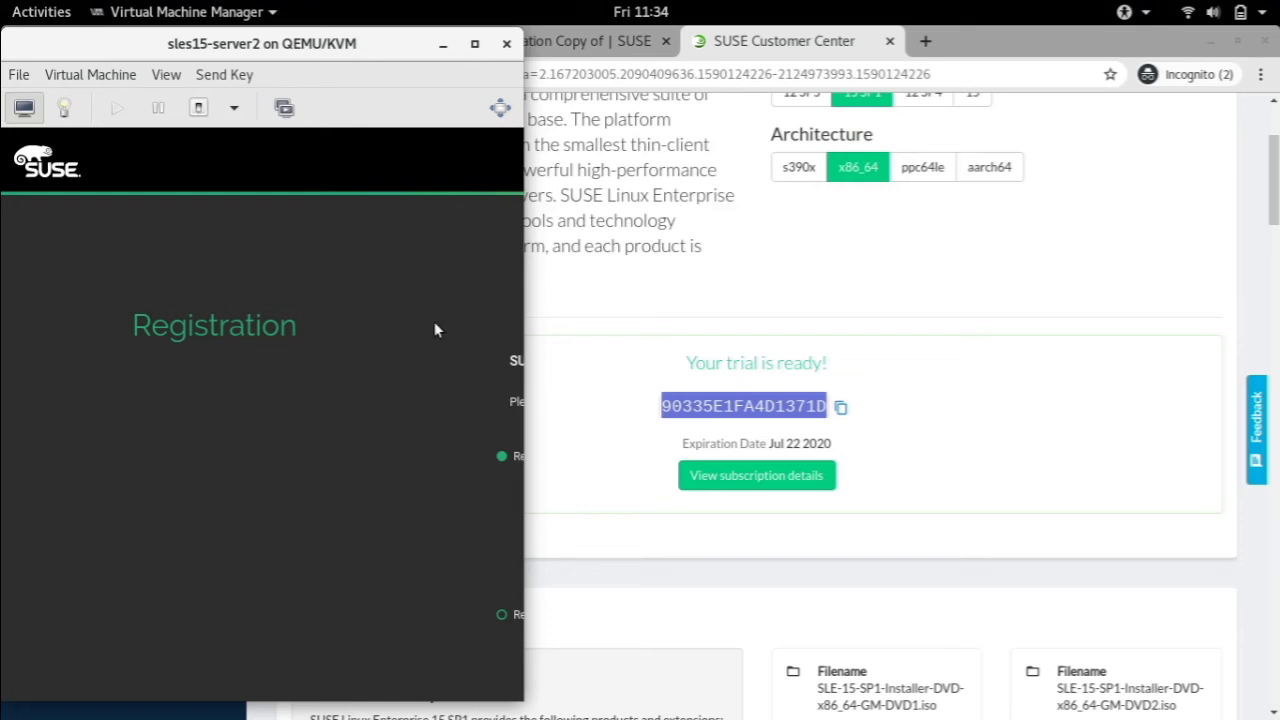
{"action": "left_click_drag", "start_coordinate": [343, 53], "coordinate": [778, 68]}
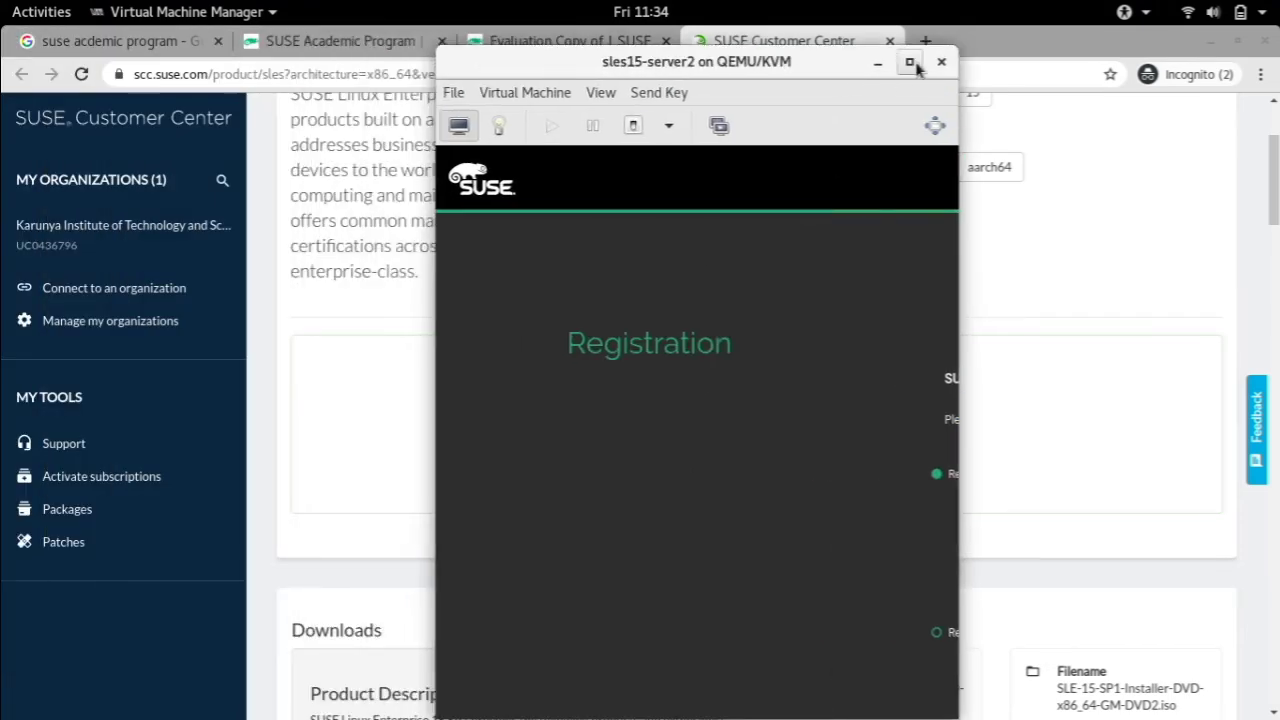
{"action": "left_click_drag", "start_coordinate": [957, 160], "coordinate": [1253, 160]}
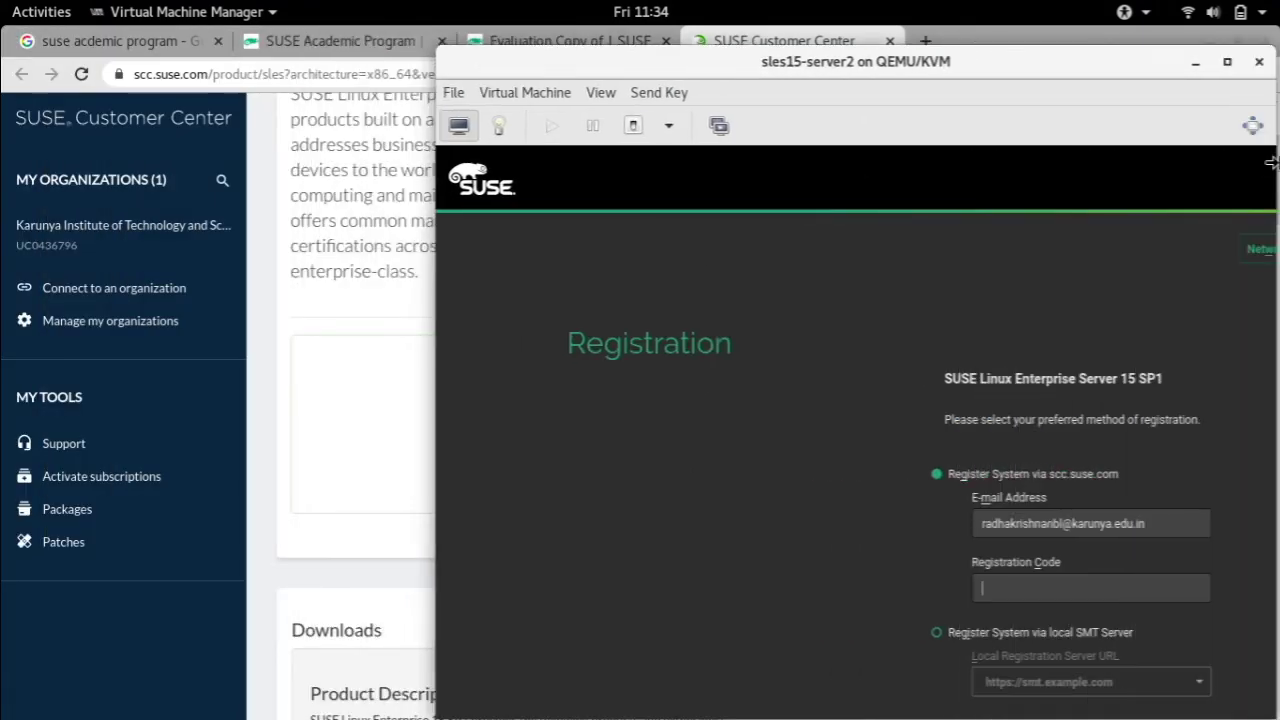
{"action": "left_click_drag", "start_coordinate": [913, 66], "coordinate": [398, 90]}
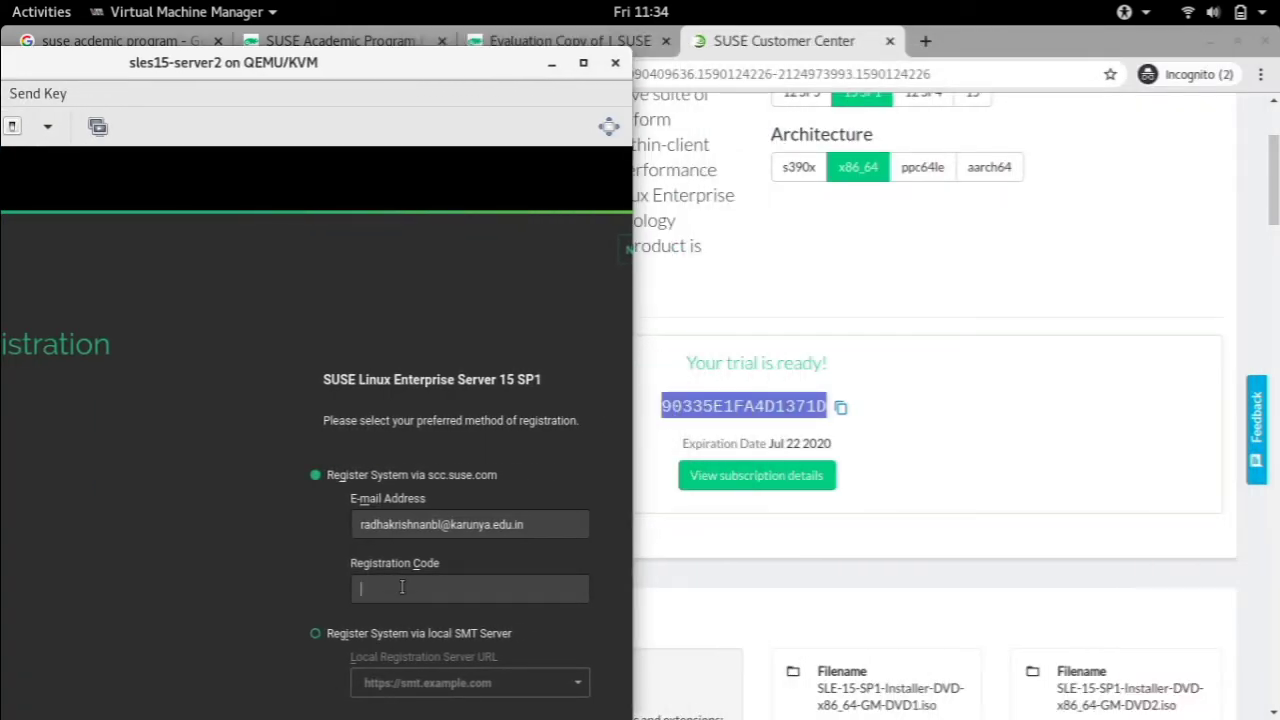
Enter the trial registration code in uppercase, return to full screen, and dismiss the USB redirection error
{"action": "left_click_drag", "start_coordinate": [516, 592], "coordinate": [281, 599]}
{"action": "left_click", "coordinate": [609, 126]}
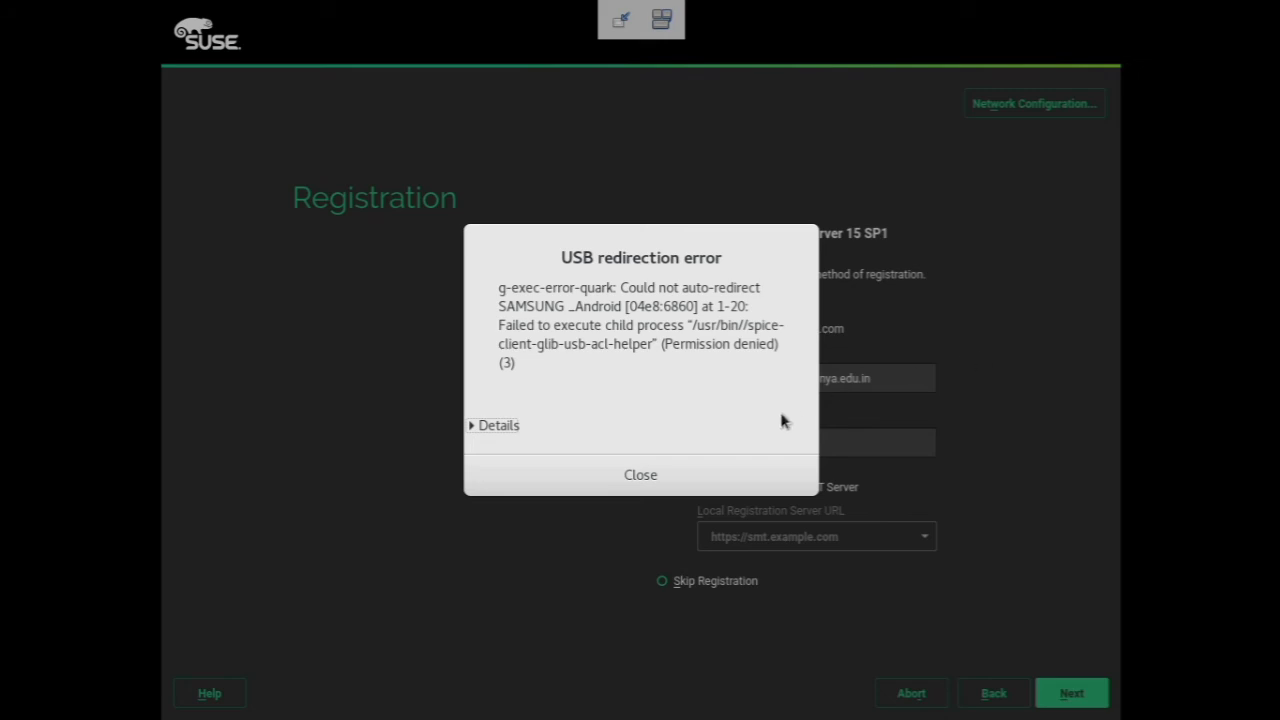
{"action": "left_click", "coordinate": [667, 474]}
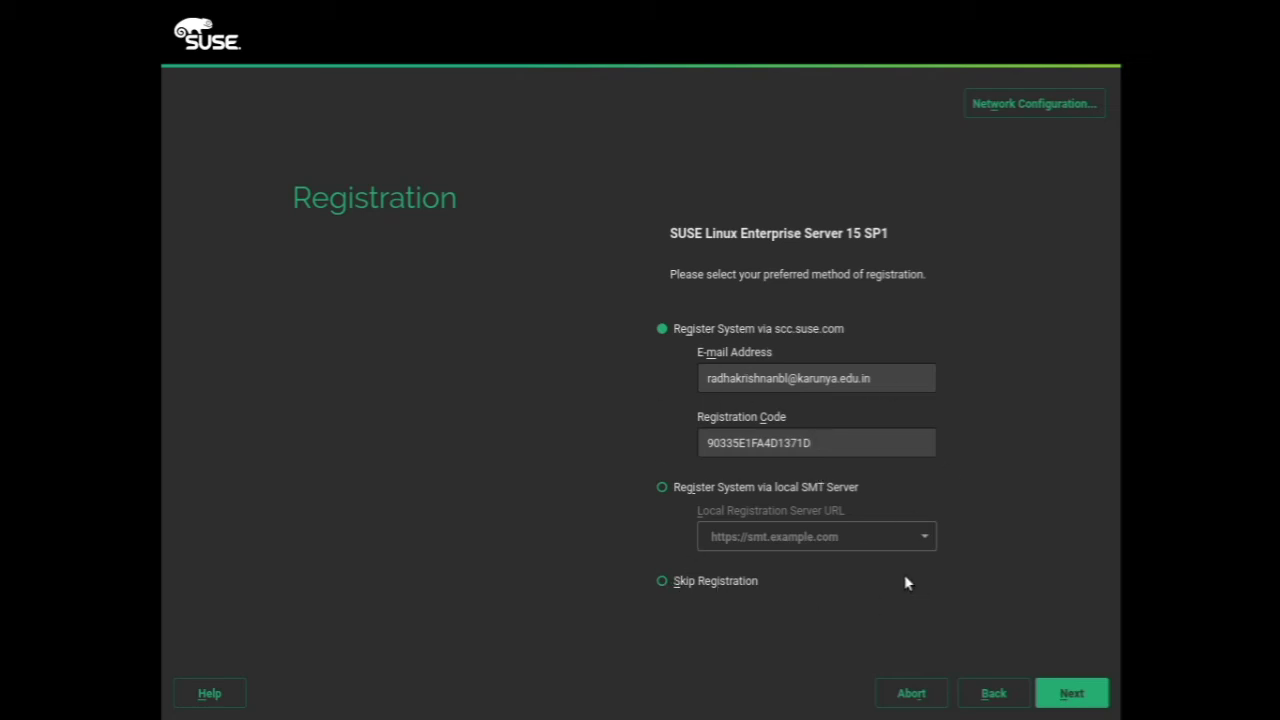
Submit the registration, refit the guest display, and accept the offered update repositories
{"action": "left_click", "coordinate": [1072, 694]}
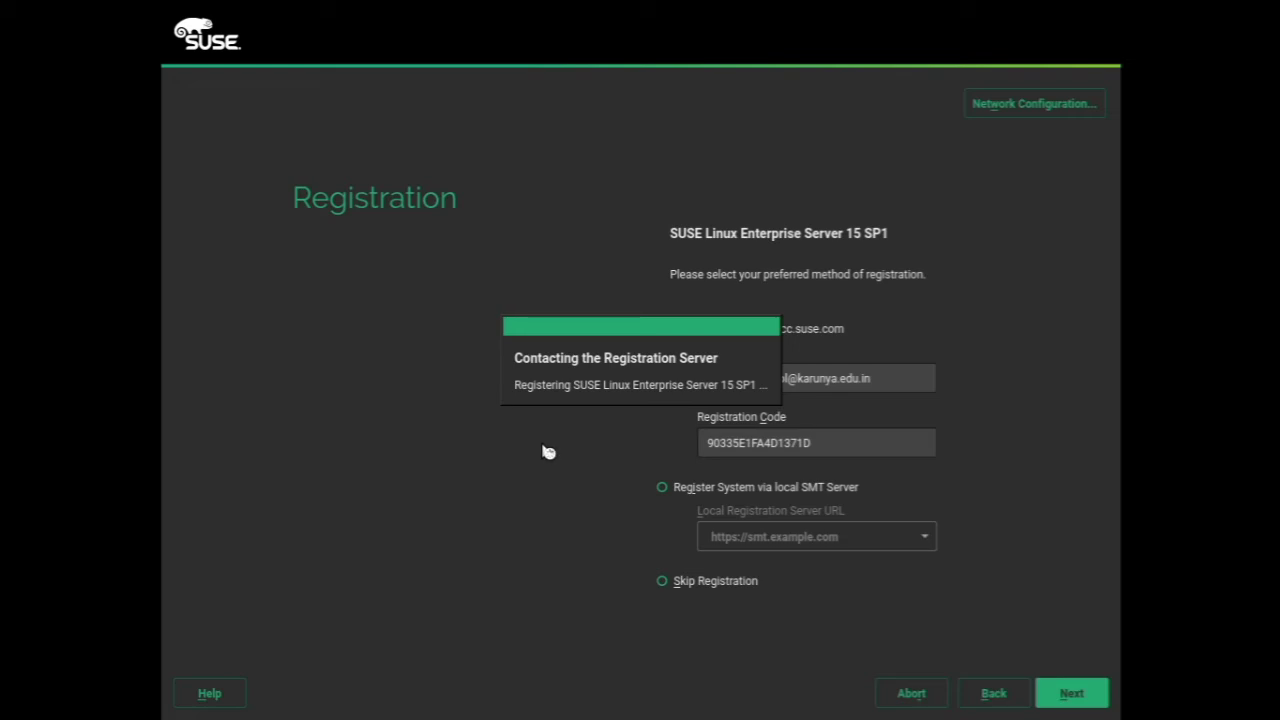
{"action": "mouse_move", "coordinate": [620, 8]}
{"action": "left_click", "coordinate": [661, 10]}
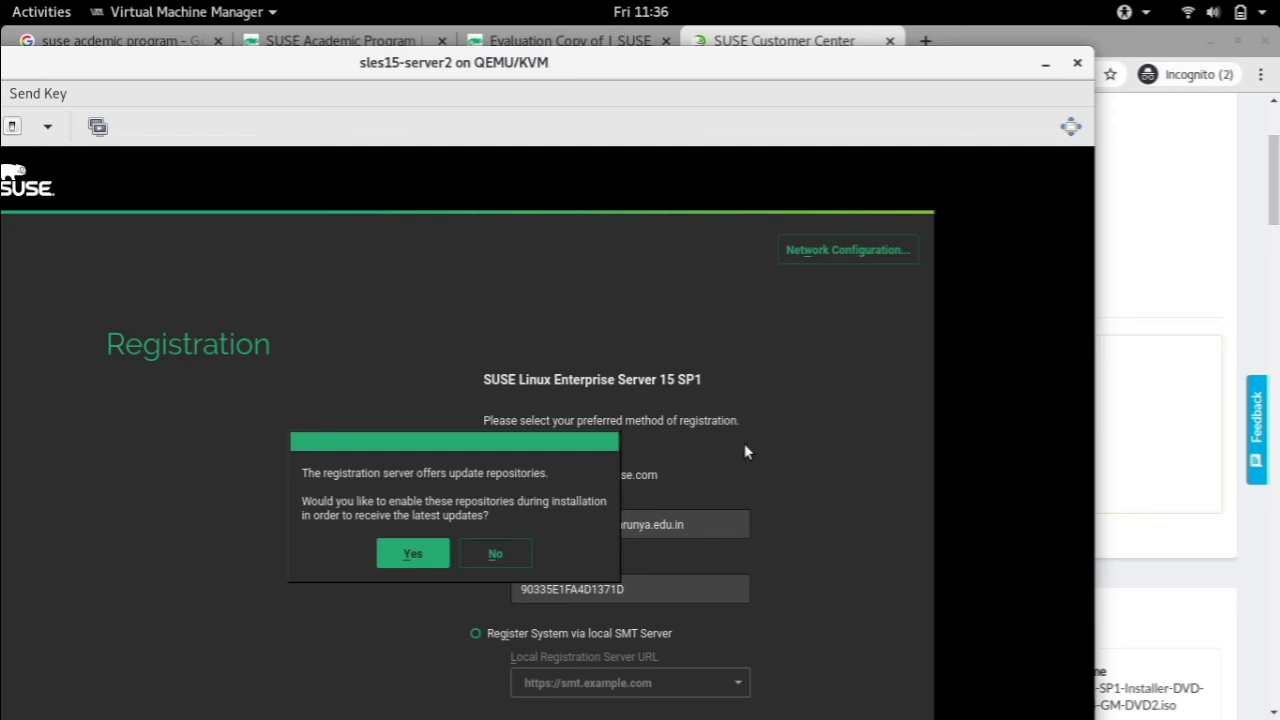
{"action": "left_click", "coordinate": [1071, 126]}
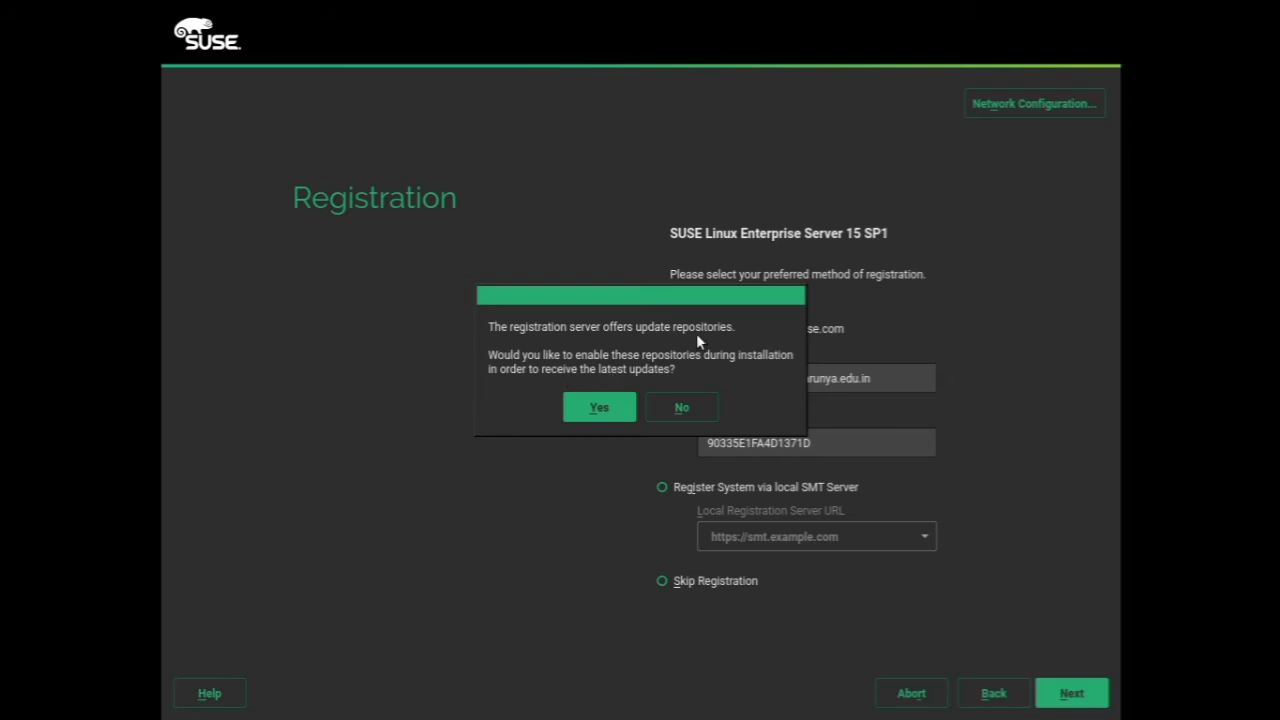
{"action": "left_click", "coordinate": [596, 407]}
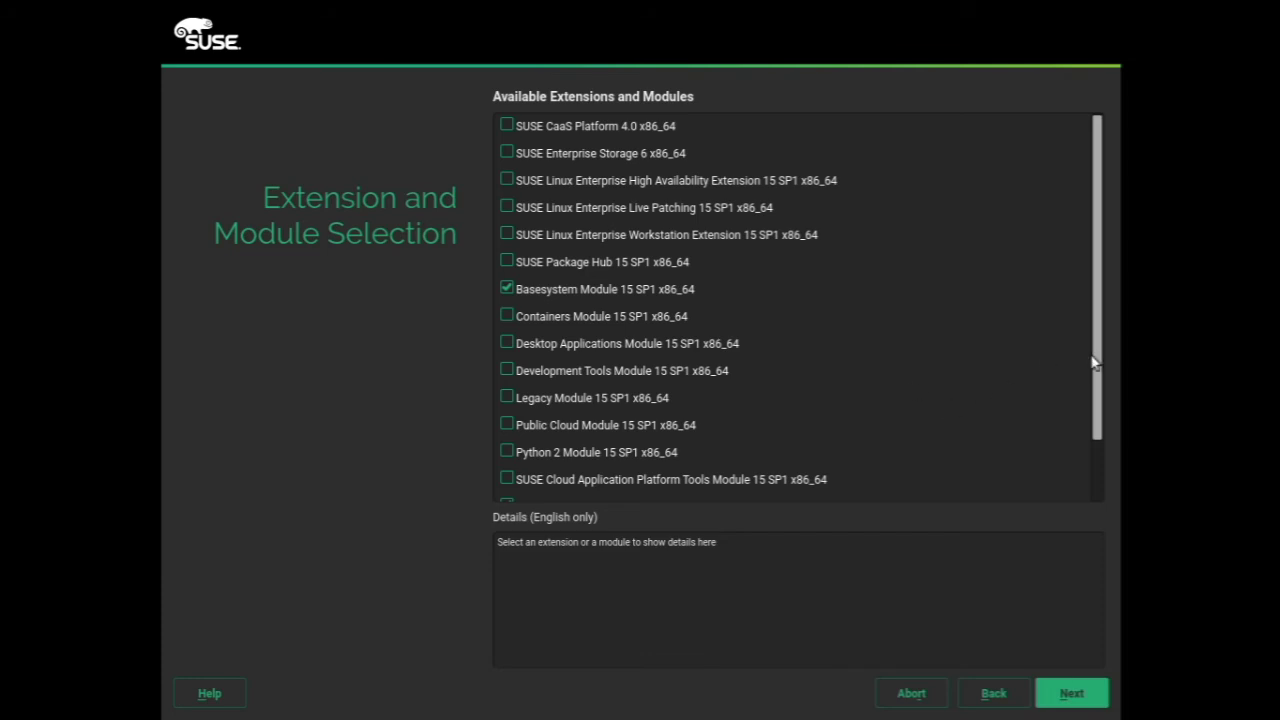
{"action": "scroll", "coordinate": [1094, 363], "scroll_direction": "down", "scroll_amount": 2}
{"action": "scroll", "coordinate": [1071, 351], "scroll_direction": "up", "scroll_amount": 2}
{"action": "left_click", "coordinate": [602, 128]}
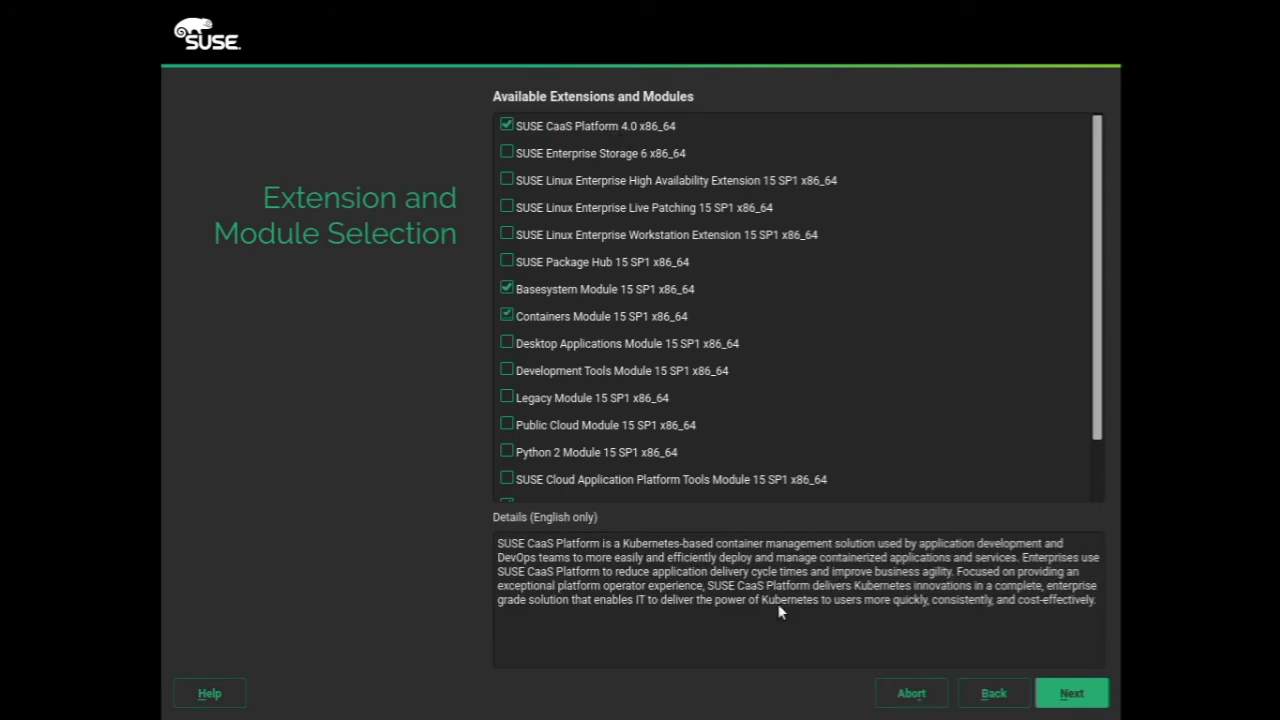
{"action": "left_click", "coordinate": [508, 128]}
{"action": "left_click", "coordinate": [550, 154]}
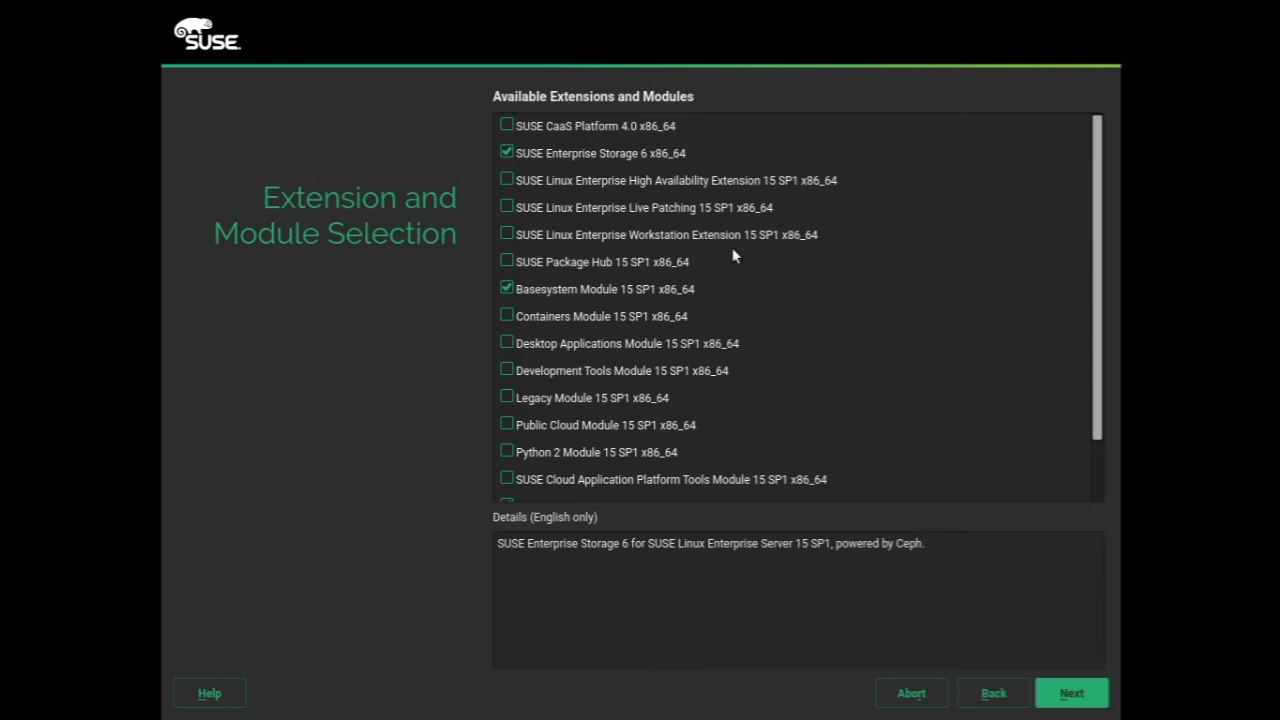
{"action": "left_click", "coordinate": [552, 159]}
{"action": "scroll", "coordinate": [754, 312], "scroll_direction": "down", "scroll_amount": 2}
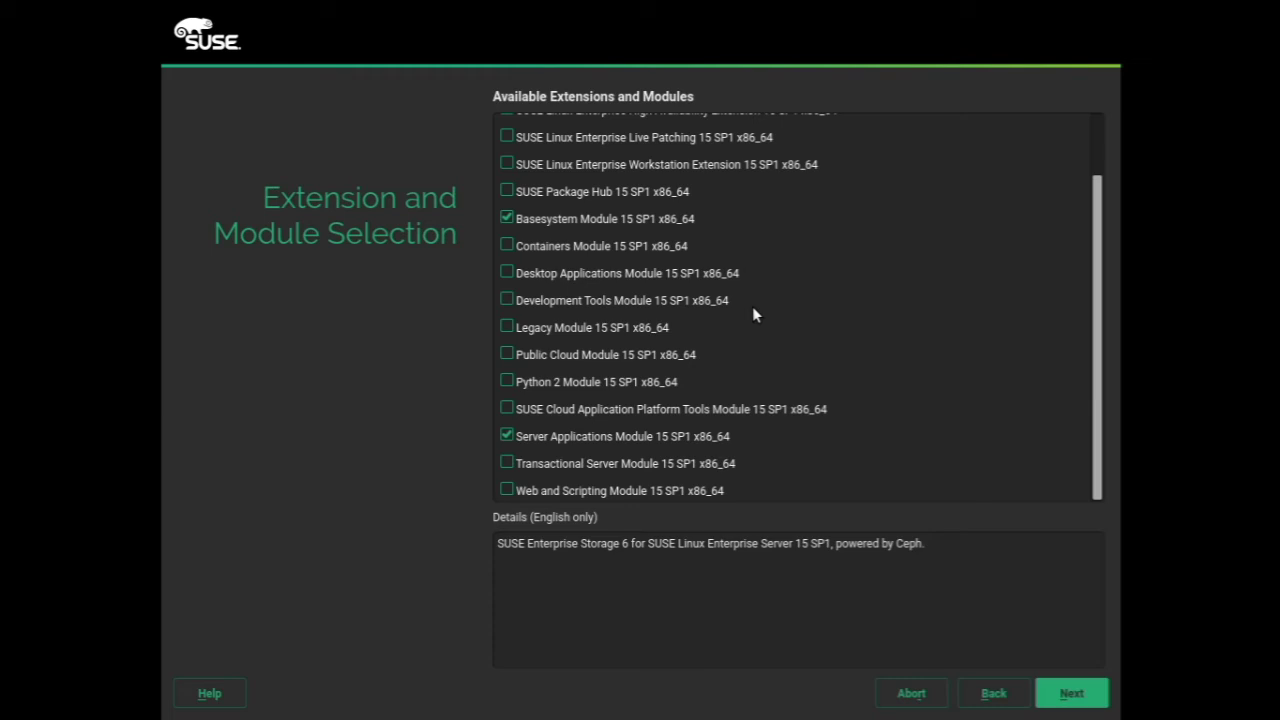
{"action": "scroll", "coordinate": [753, 310], "scroll_direction": "up", "scroll_amount": 2}
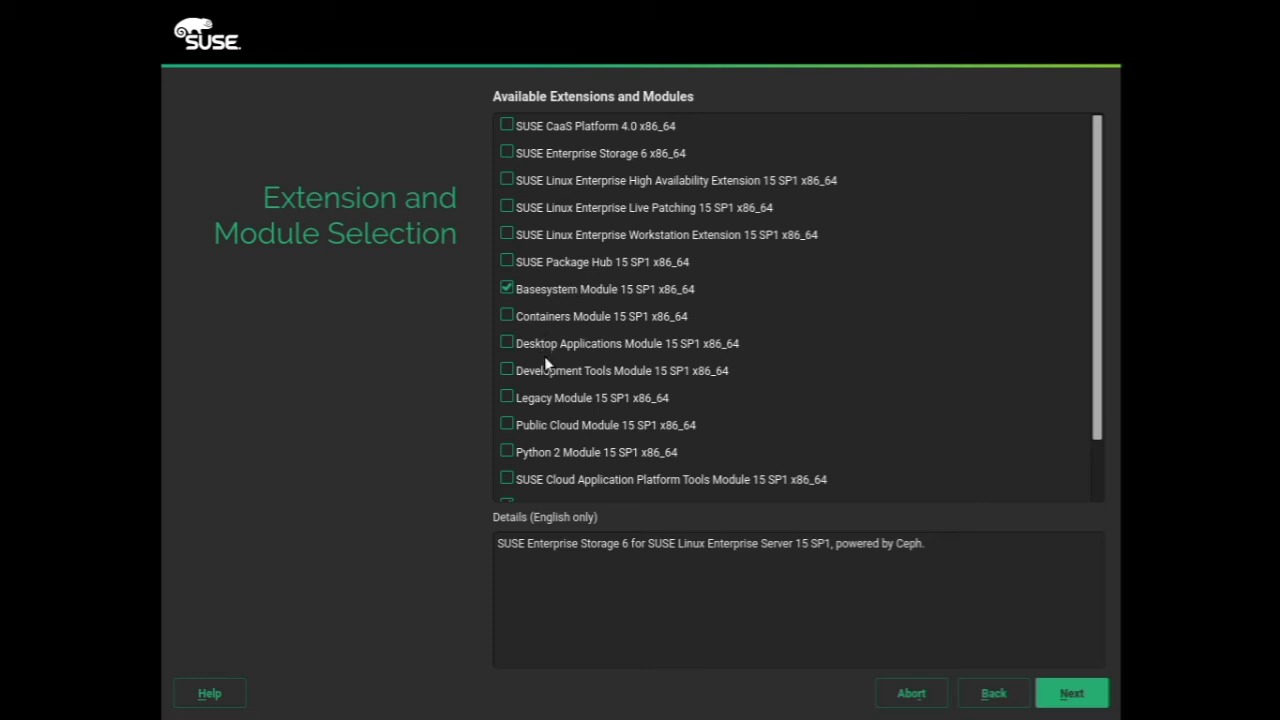
Add Desktop Applications Module to the selection and proceed to register the chosen modules
{"action": "left_click", "coordinate": [507, 343]}
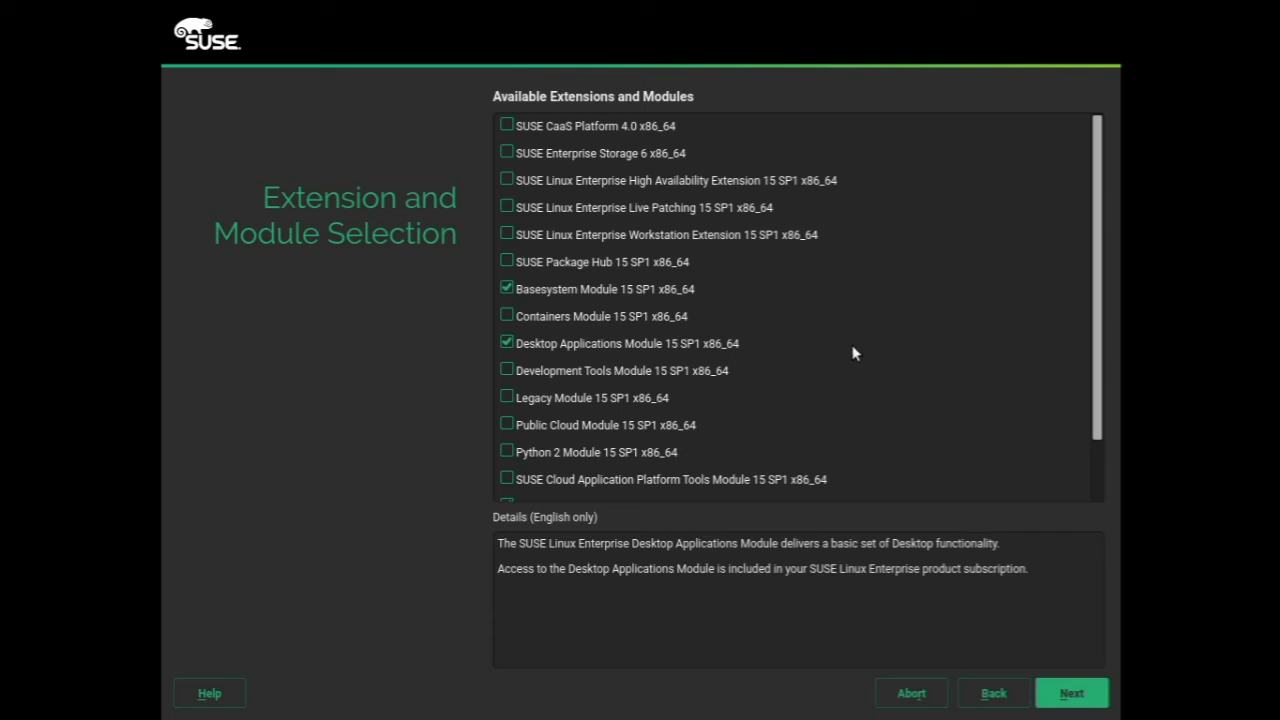
{"action": "scroll", "coordinate": [853, 353], "scroll_direction": "down", "scroll_amount": 2}
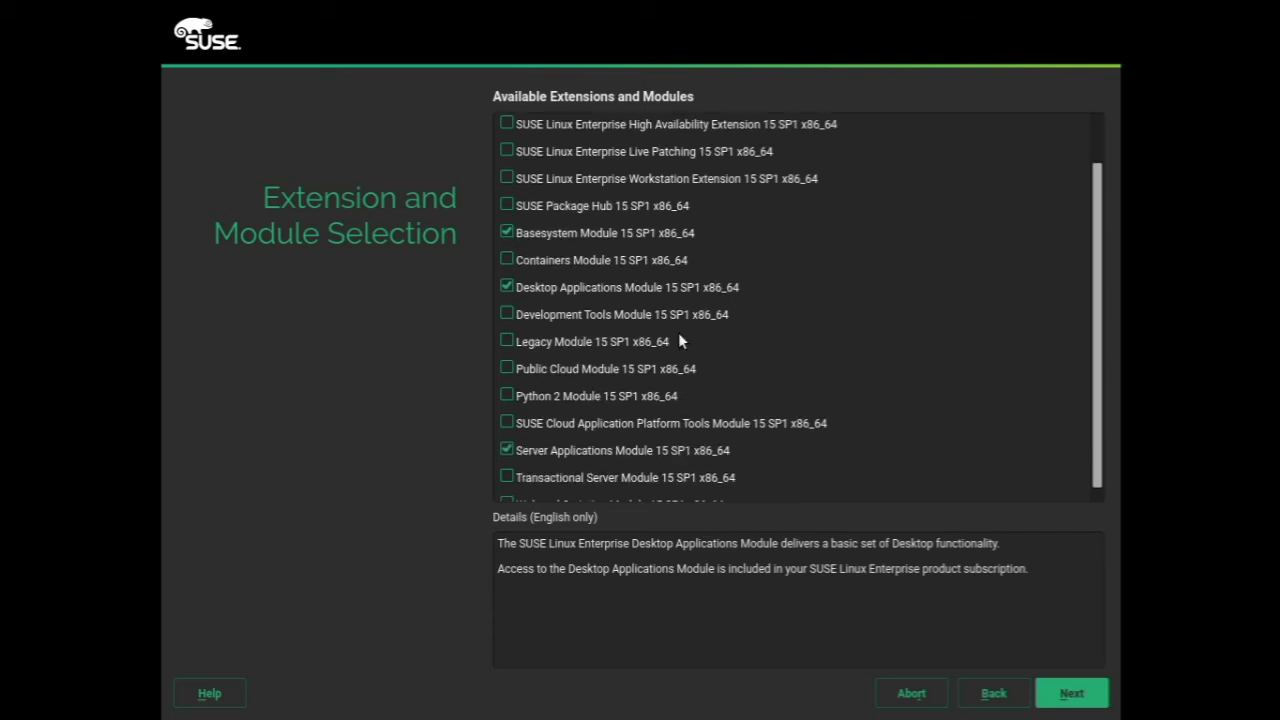
{"action": "scroll", "coordinate": [720, 410], "scroll_direction": "down", "scroll_amount": 1}
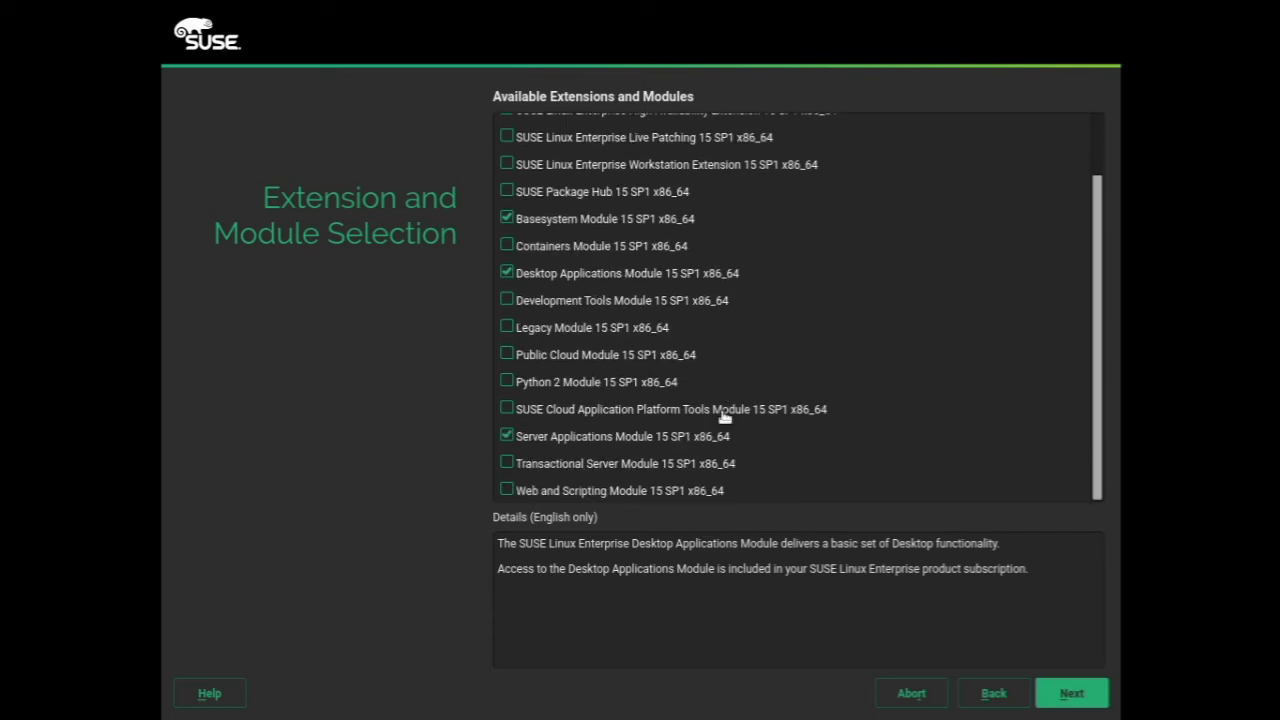
{"action": "left_click", "coordinate": [1069, 696]}
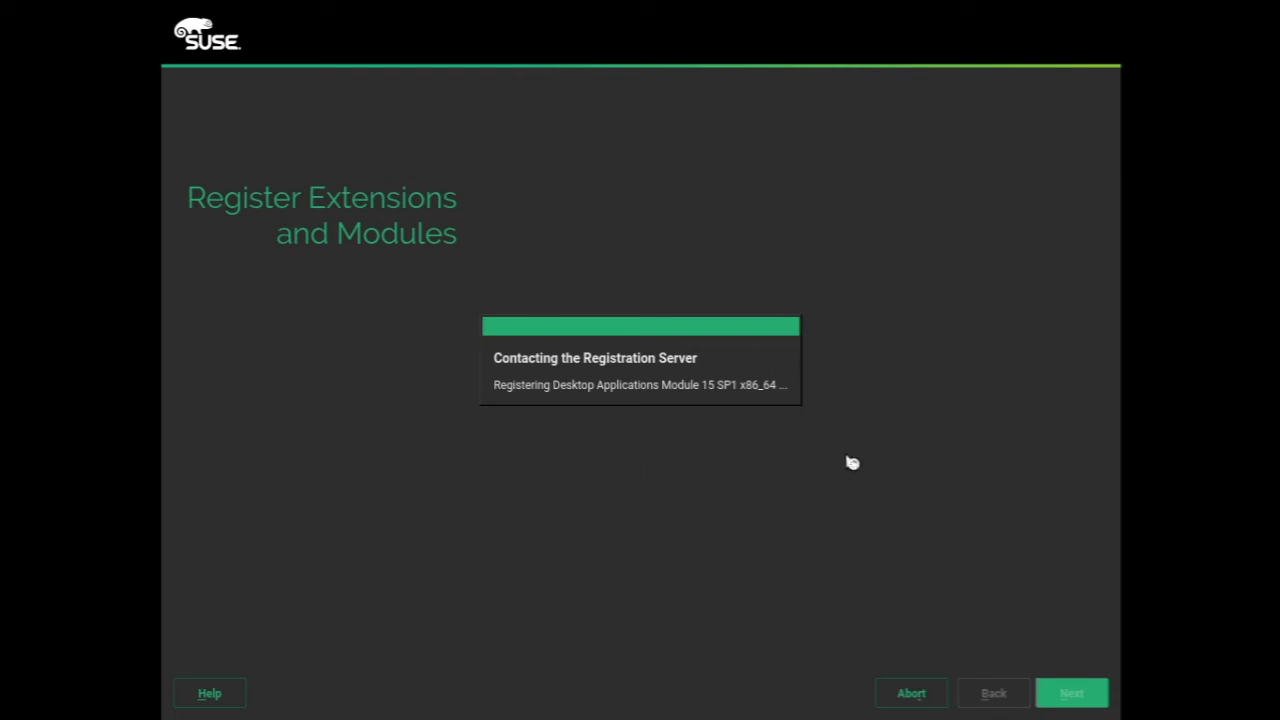
Wait for module registration to finish until the Add On Product page appears
{"action": "mouse_move", "coordinate": [645, 10]}
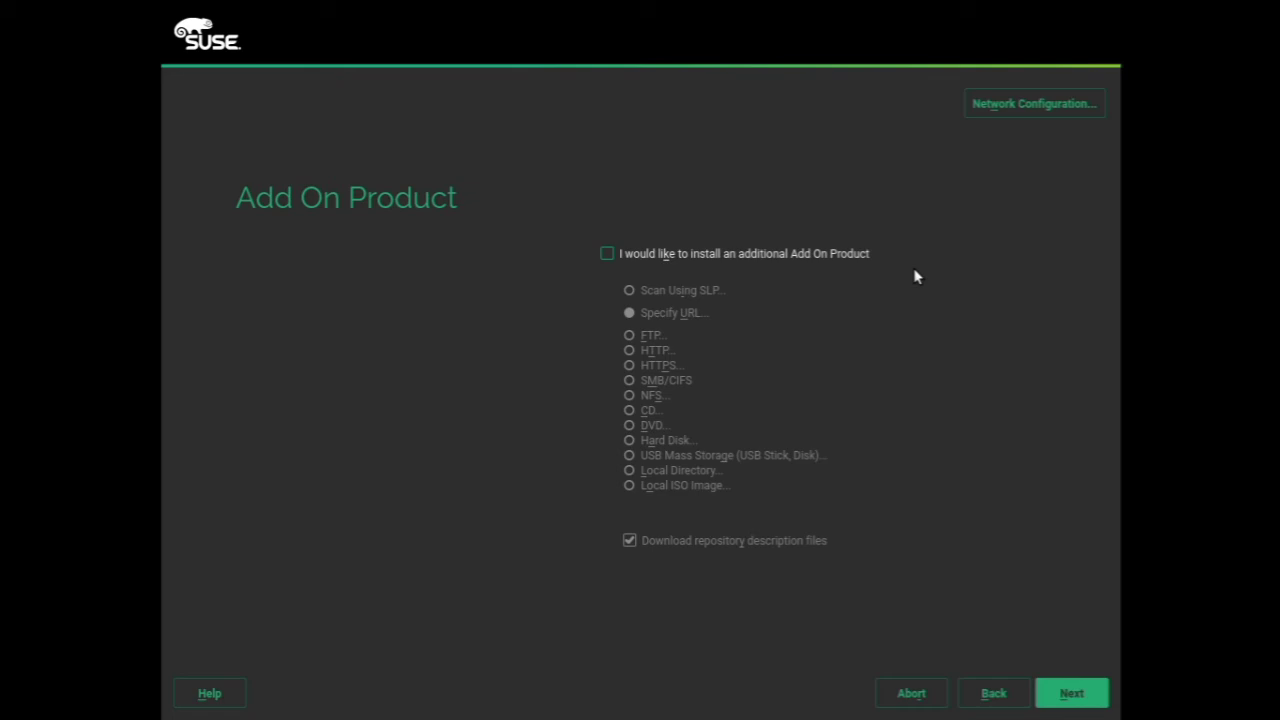
{"action": "left_click", "coordinate": [607, 254]}
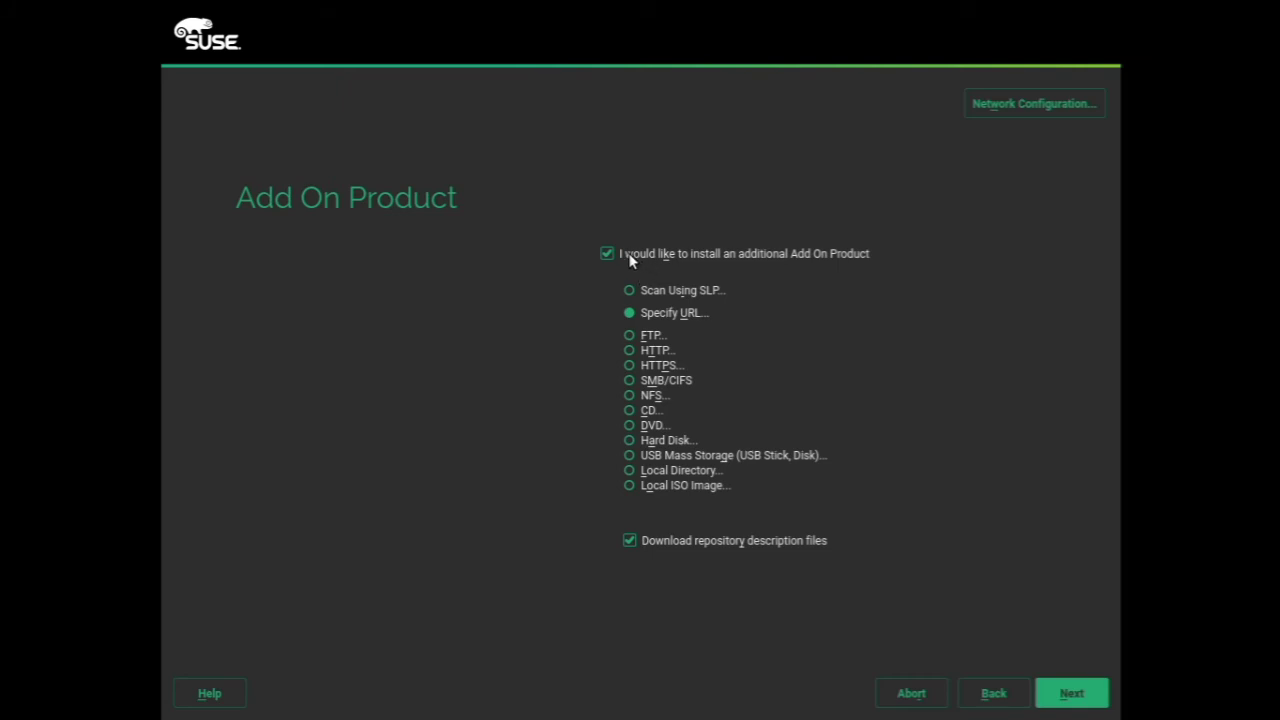
{"action": "left_click", "coordinate": [650, 426]}
{"action": "left_click", "coordinate": [668, 490]}
{"action": "left_click", "coordinate": [607, 254]}
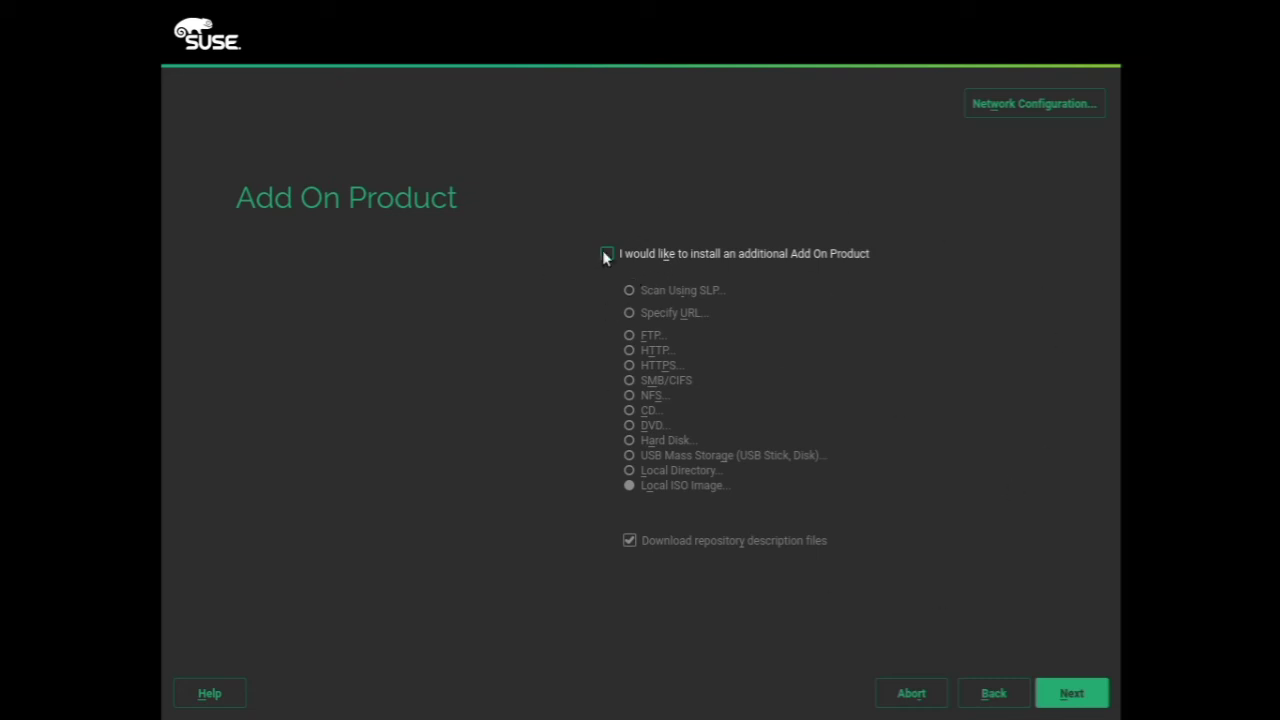
Skip adding any add-on product and continue to the System Role page
{"action": "left_click", "coordinate": [1071, 690]}
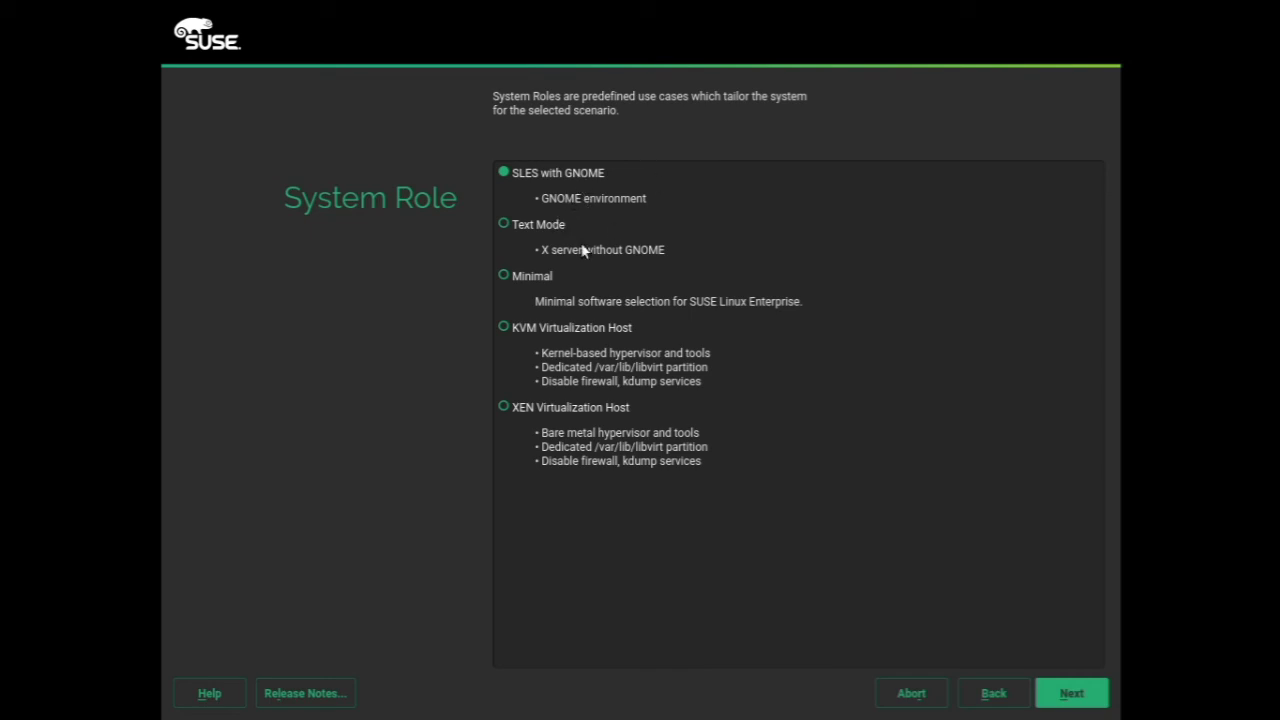
Preview the Text Mode, Minimal, KVM and XEN roles, then keep SLES with GNOME and continue
{"action": "left_click", "coordinate": [530, 225]}
{"action": "left_click", "coordinate": [522, 282]}
{"action": "left_click", "coordinate": [557, 330]}
{"action": "left_click", "coordinate": [530, 407]}
{"action": "left_click", "coordinate": [527, 176]}
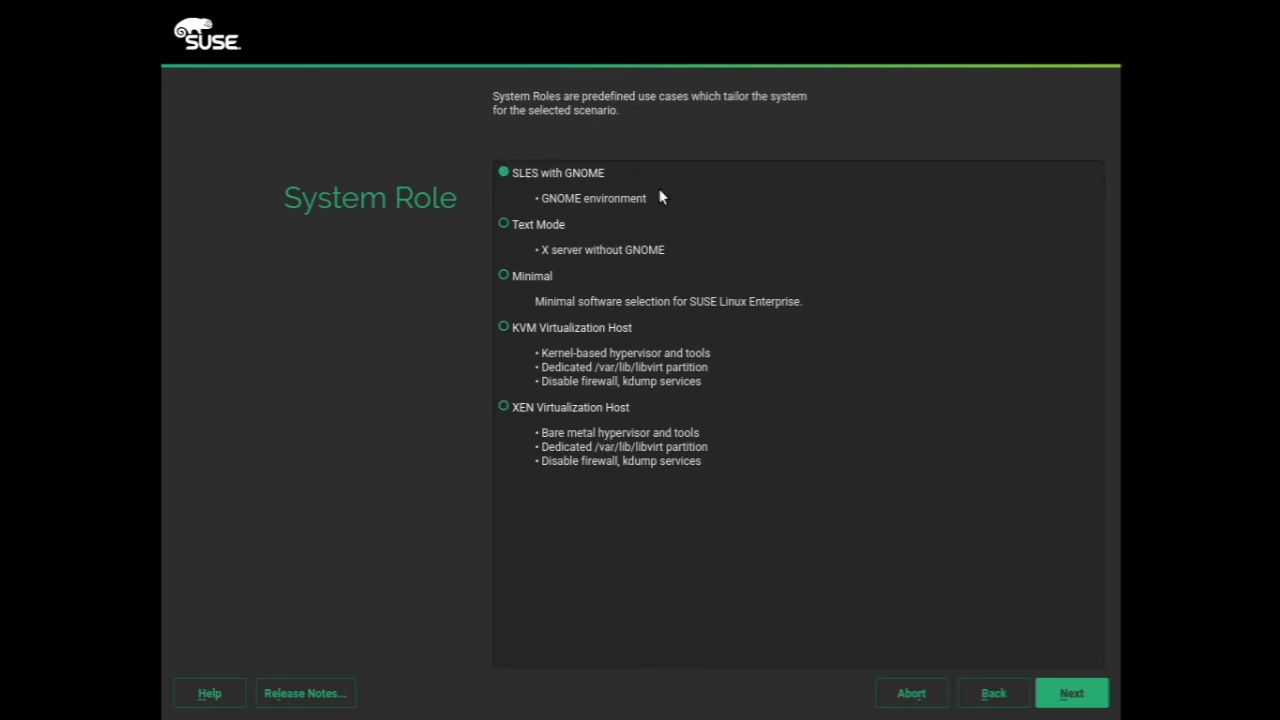
{"action": "left_click", "coordinate": [1069, 694]}
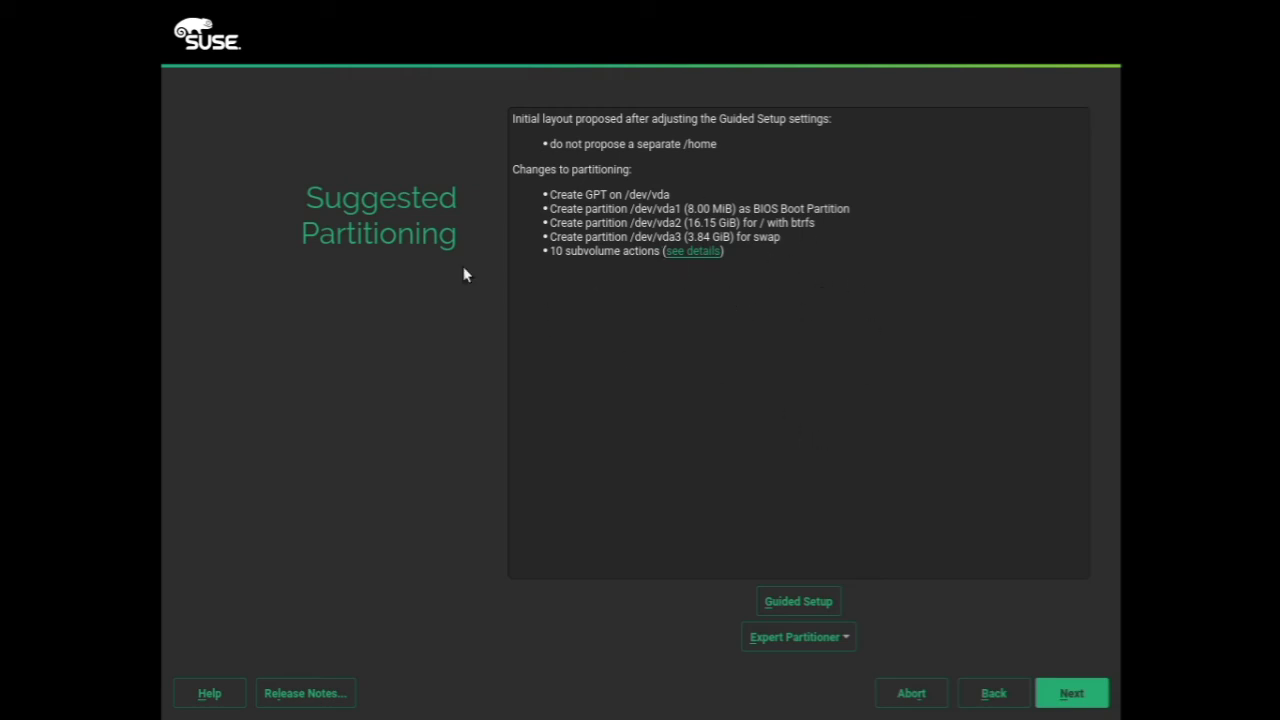
Accept the suggested partitioning and set the time zone to Asia/Kolkata on the map
{"action": "left_click", "coordinate": [1068, 694]}
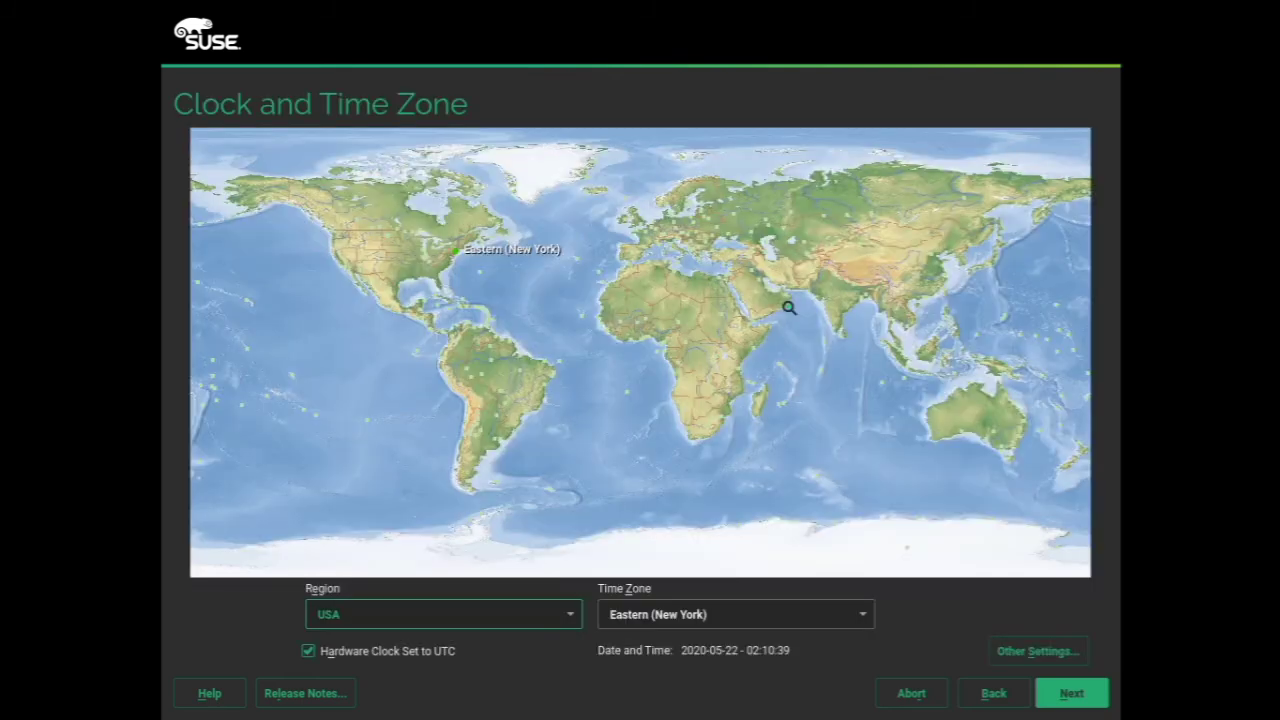
{"action": "left_click", "coordinate": [846, 302]}
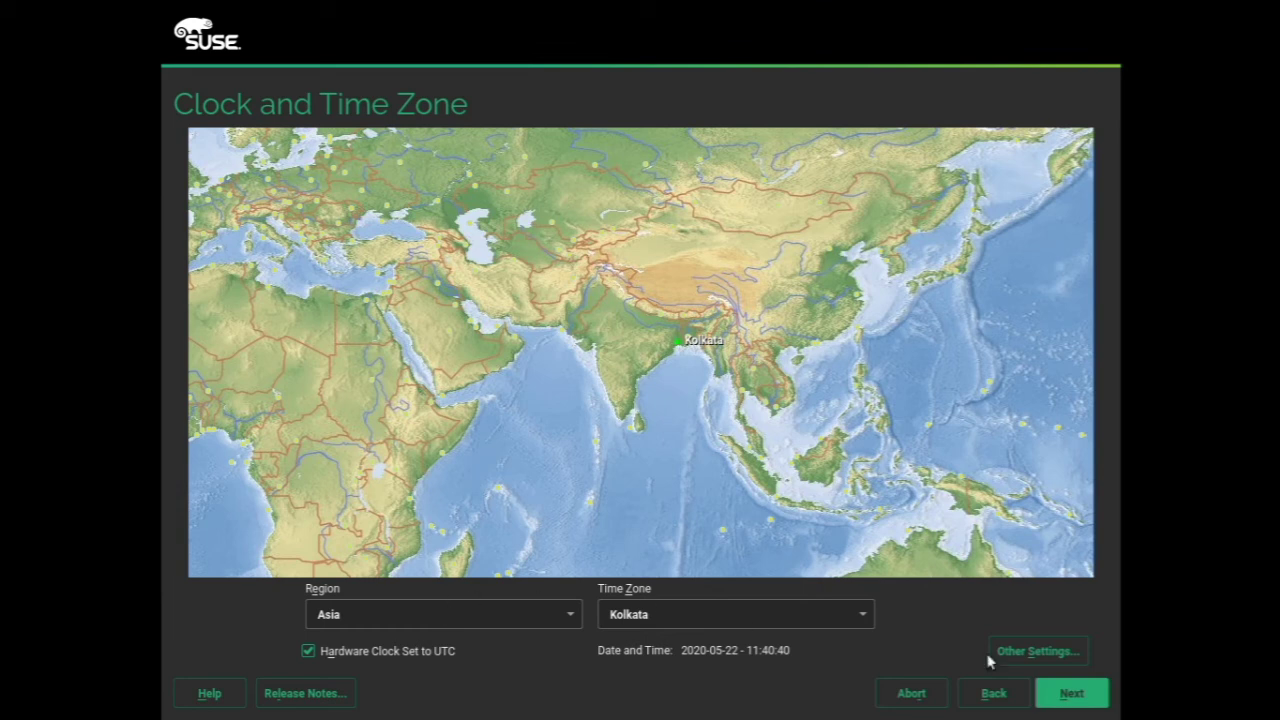
{"action": "left_click", "coordinate": [1068, 693]}
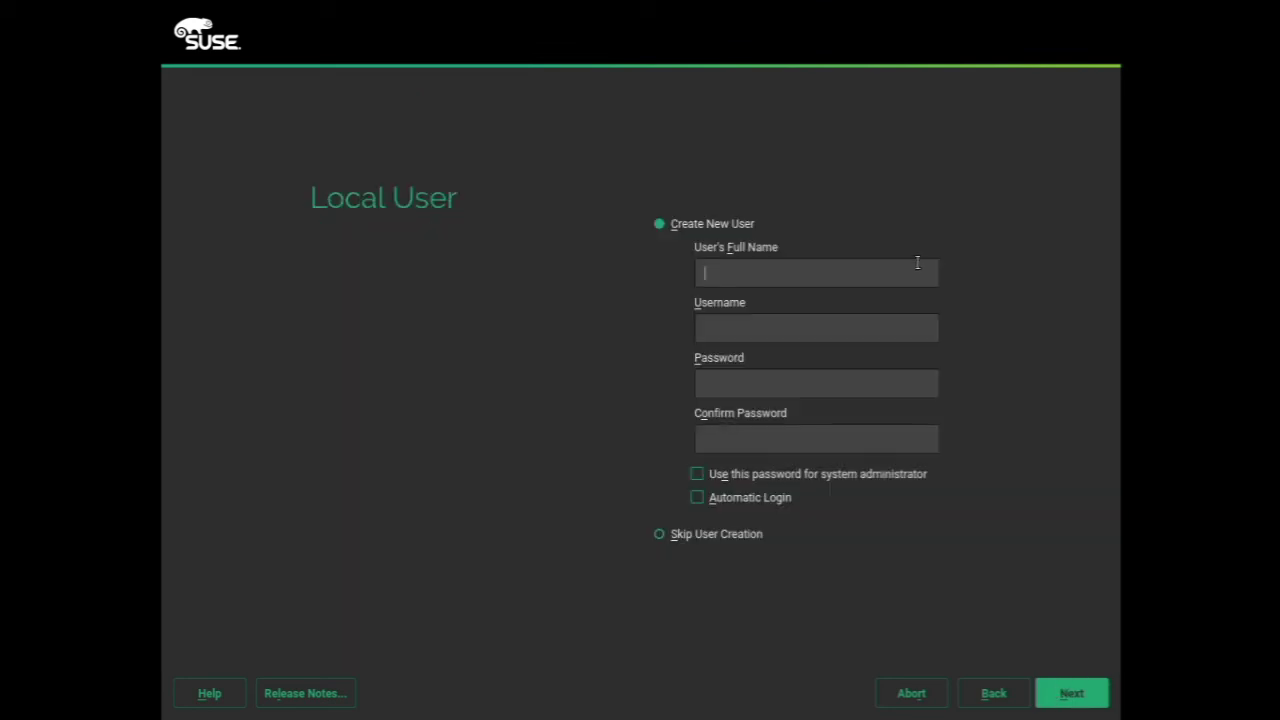
Enter the new local user's full name and username
{"action": "type", "text": "BLRK"}
{"action": "key", "text": "BackSpace"}
{"action": "key", "text": "BackSpace"}
{"action": "key", "text": "BackSpace"}
{"action": "key", "text": "BackSpace"}
{"action": "type", "text": "blrk"}
{"action": "key", "text": "Tab"}
{"action": "left_click", "coordinate": [775, 268]}
{"action": "key", "text": "Tab"}
Set and confirm the user password, reuse it for the administrator, and accept the weak-password warning
{"action": "left_click", "coordinate": [753, 381]}
{"action": "type", "text": "●●●●●●●●●●"}
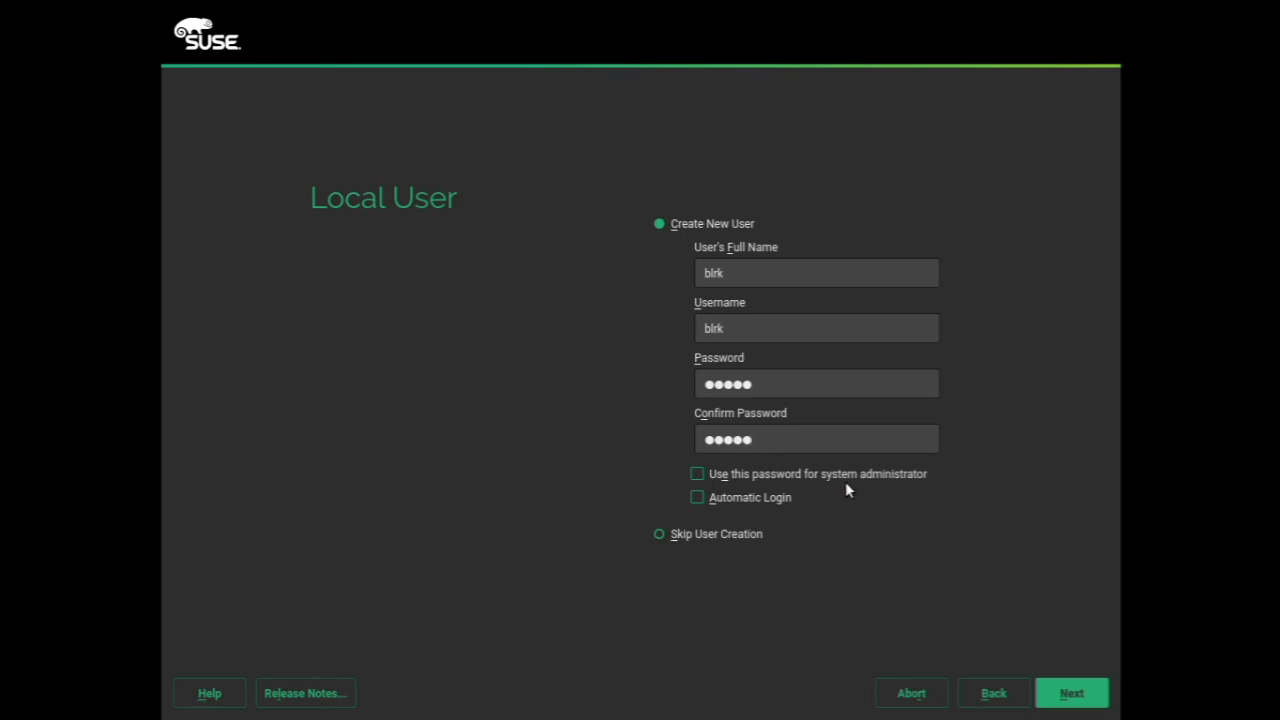
{"action": "left_click_drag", "start_coordinate": [799, 442], "coordinate": [682, 437]}
{"action": "left_click_drag", "start_coordinate": [779, 385], "coordinate": [674, 380]}
{"action": "left_click_drag", "start_coordinate": [761, 446], "coordinate": [686, 439]}
{"action": "left_click", "coordinate": [695, 475]}
{"action": "left_click", "coordinate": [1067, 696]}
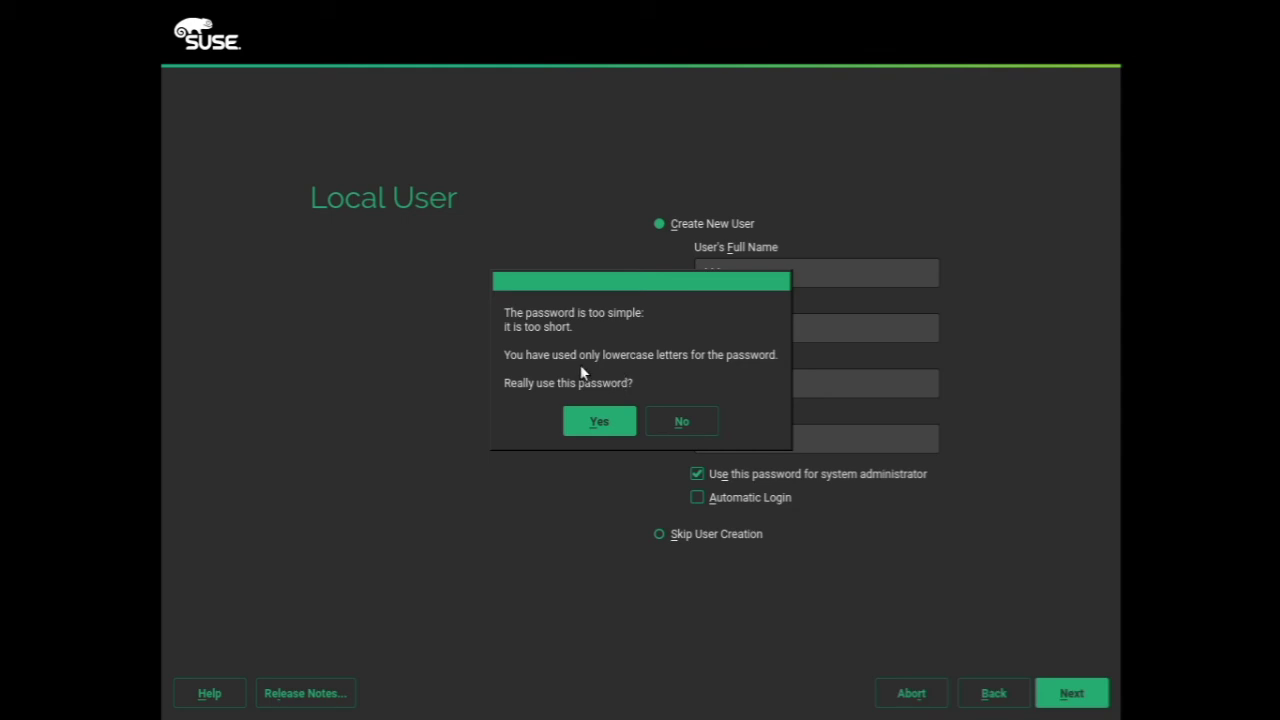
{"action": "left_click", "coordinate": [596, 421]}
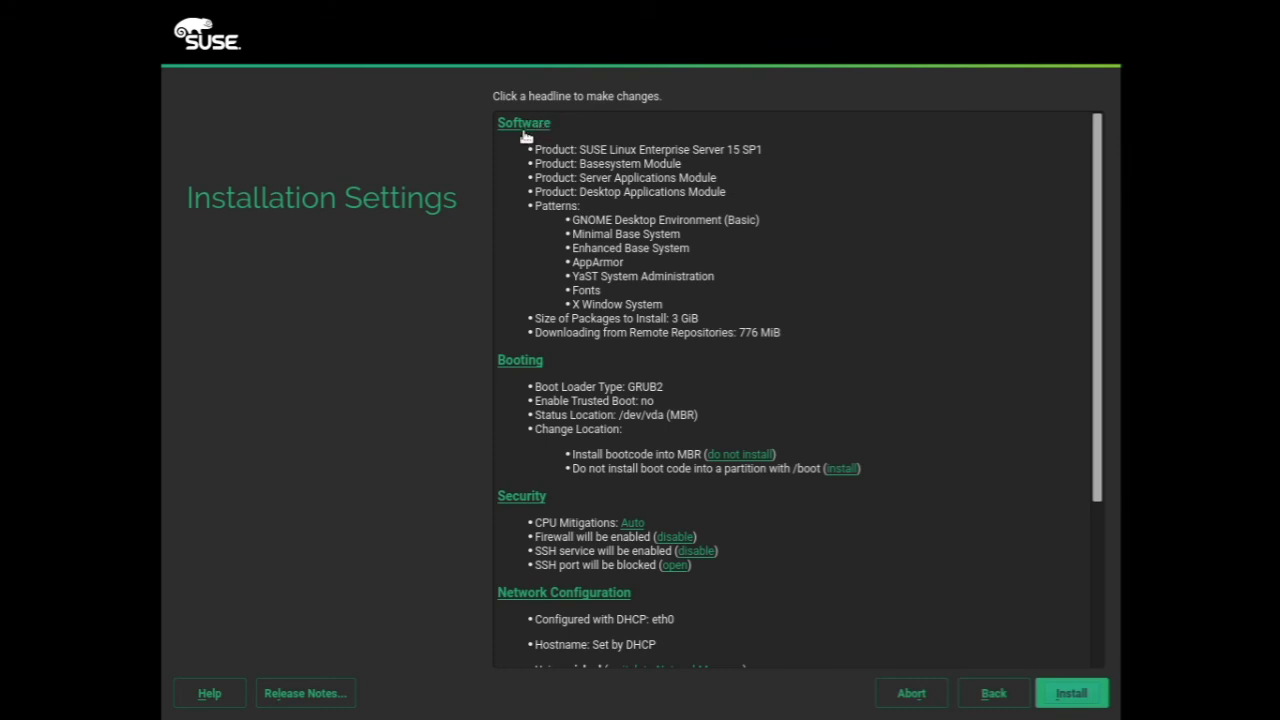
Review the Installation Settings summary and disable the firewall, keeping SSH enabled
{"action": "scroll", "coordinate": [690, 335], "scroll_direction": "down", "scroll_amount": 5}
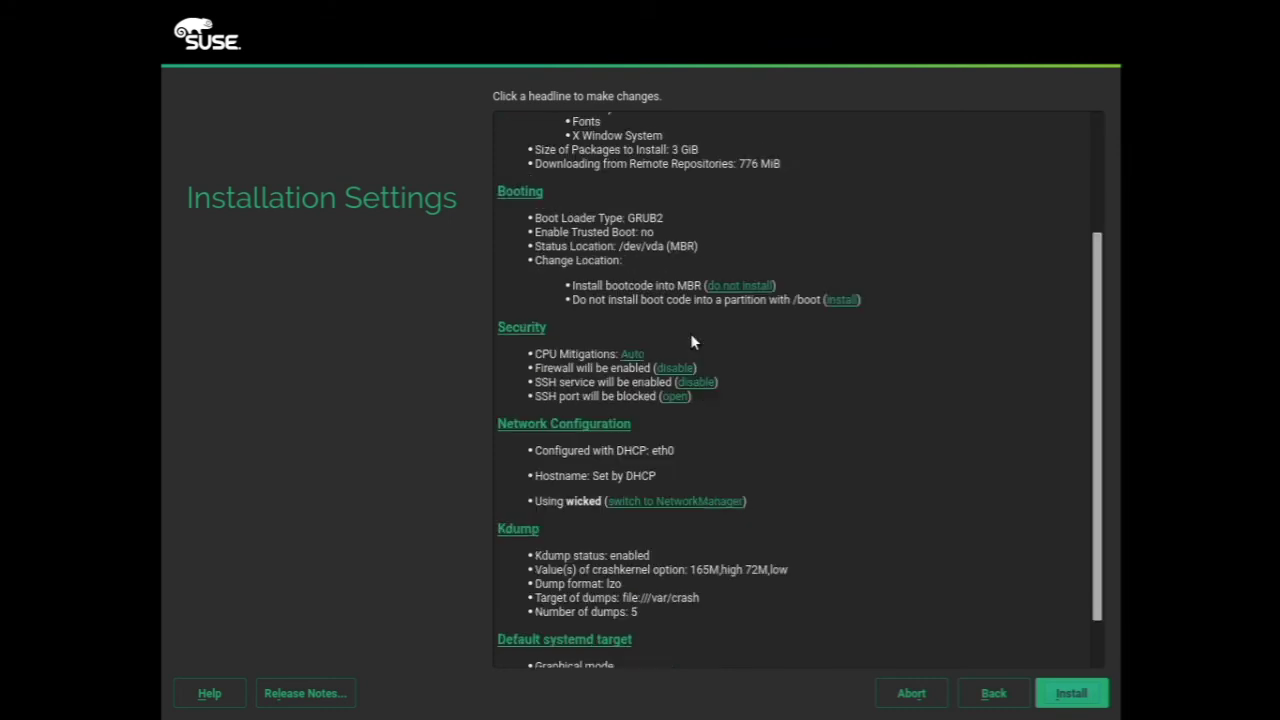
{"action": "scroll", "coordinate": [789, 360], "scroll_direction": "up", "scroll_amount": 2}
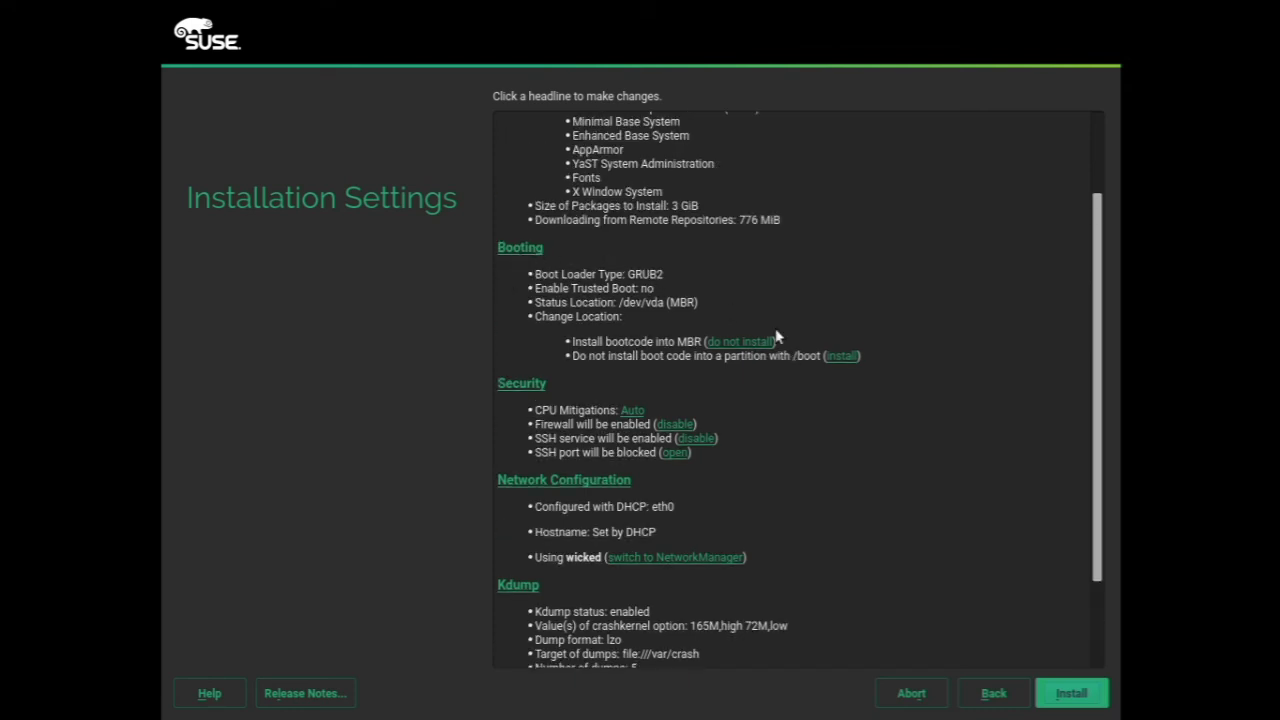
{"action": "scroll", "coordinate": [785, 425], "scroll_direction": "down", "scroll_amount": 1}
{"action": "scroll", "coordinate": [730, 437], "scroll_direction": "down", "scroll_amount": 1}
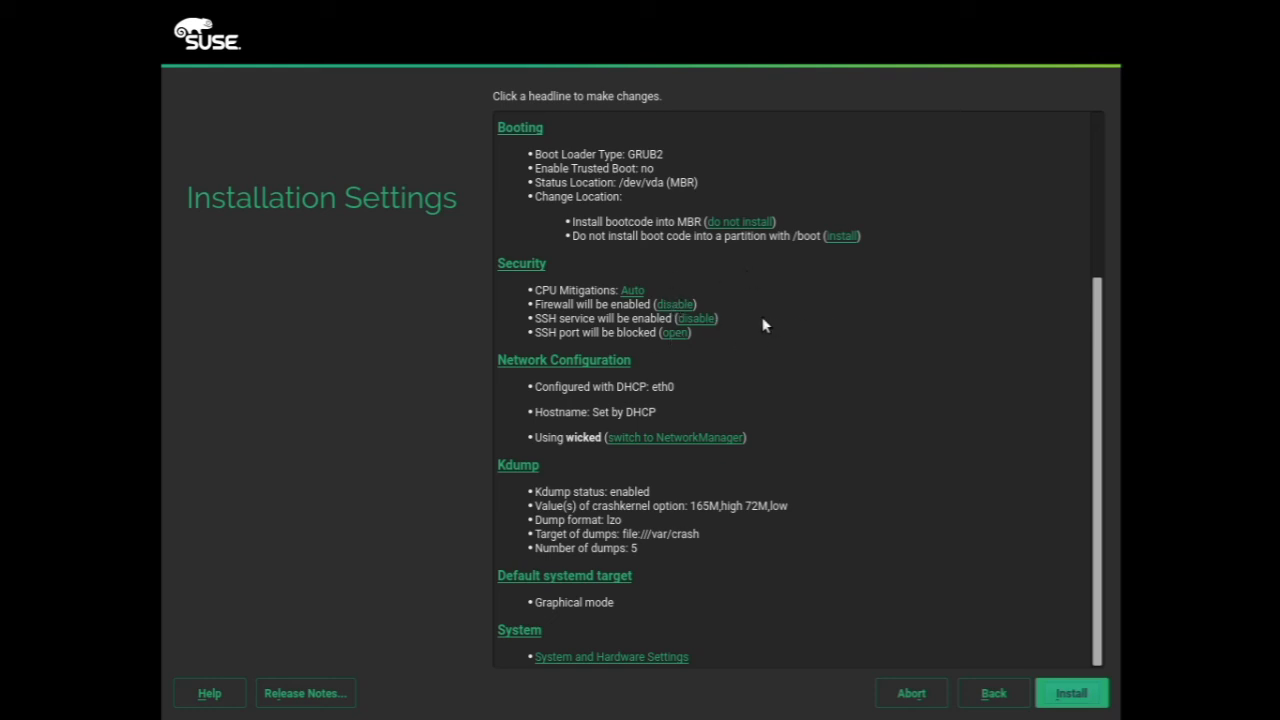
{"action": "left_click", "coordinate": [672, 306]}
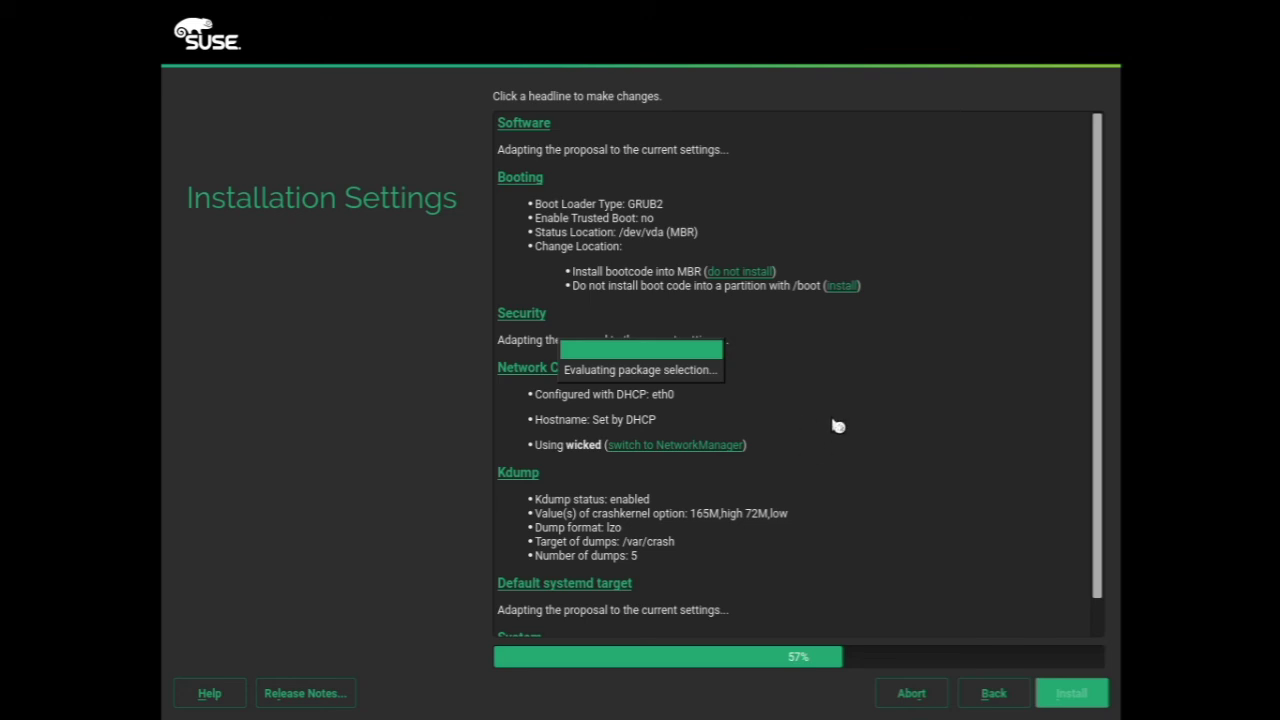
{"action": "scroll", "coordinate": [818, 408], "scroll_direction": "down", "scroll_amount": 2}
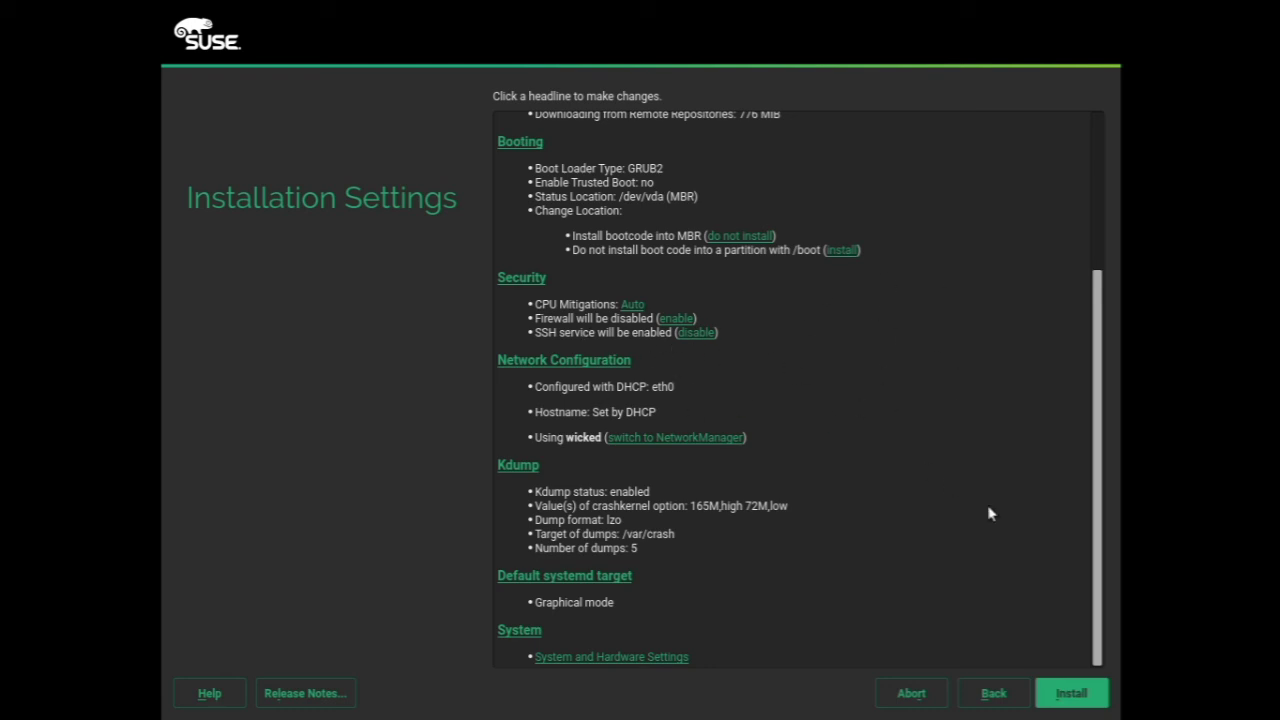
Start the installation and confirm it in the Confirm Installation dialog
{"action": "left_click", "coordinate": [1068, 692]}
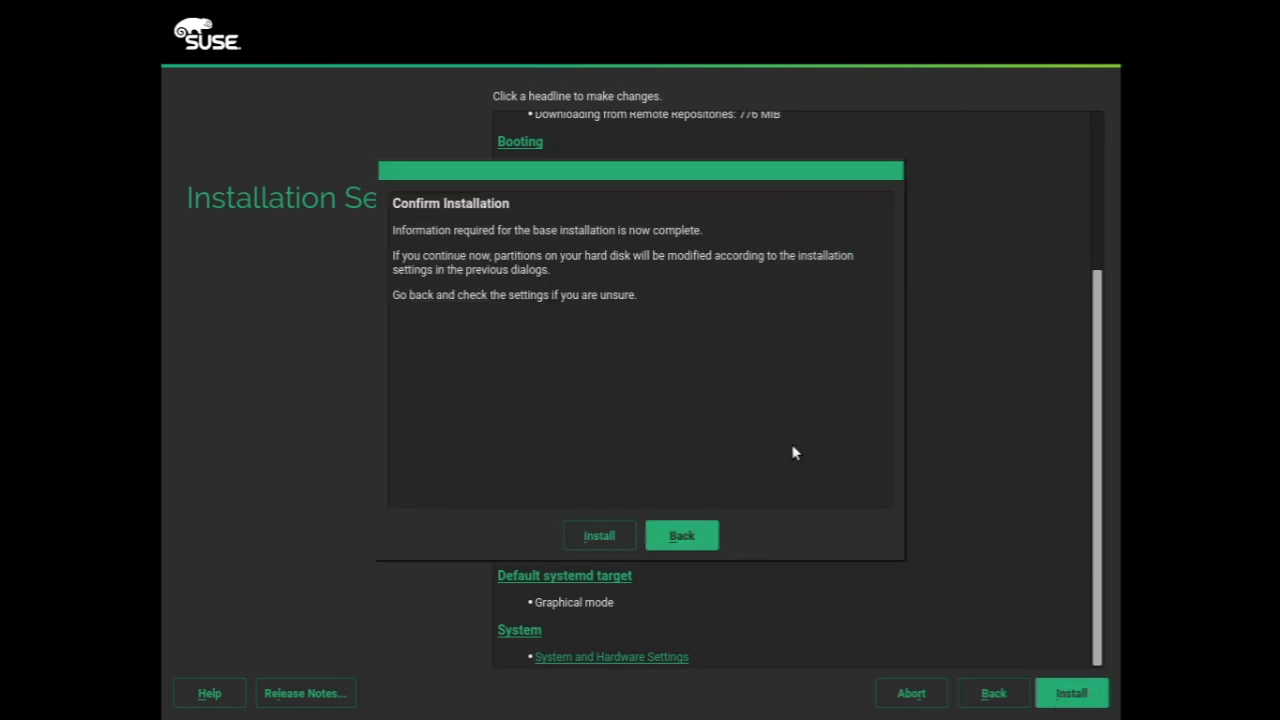
{"action": "left_click", "coordinate": [590, 538]}
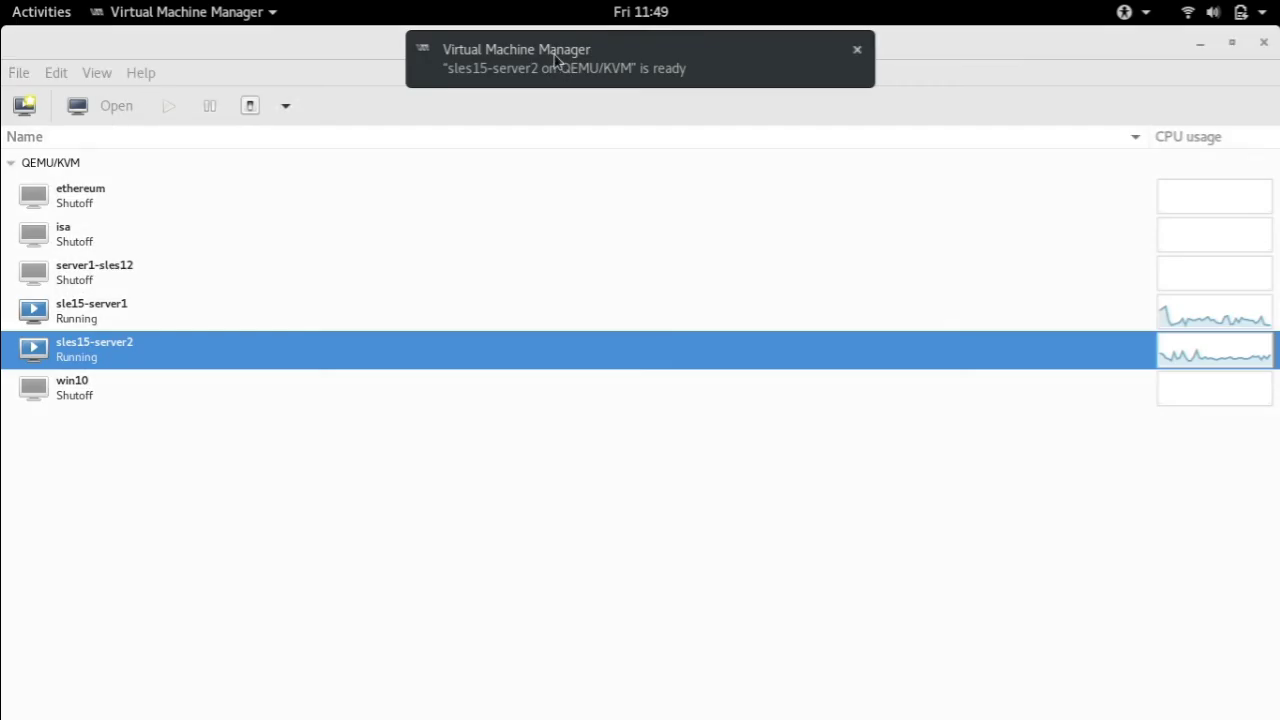
Open the sles15-server2 console full screen and unlock the host screen with the password
{"action": "left_click", "coordinate": [560, 60]}
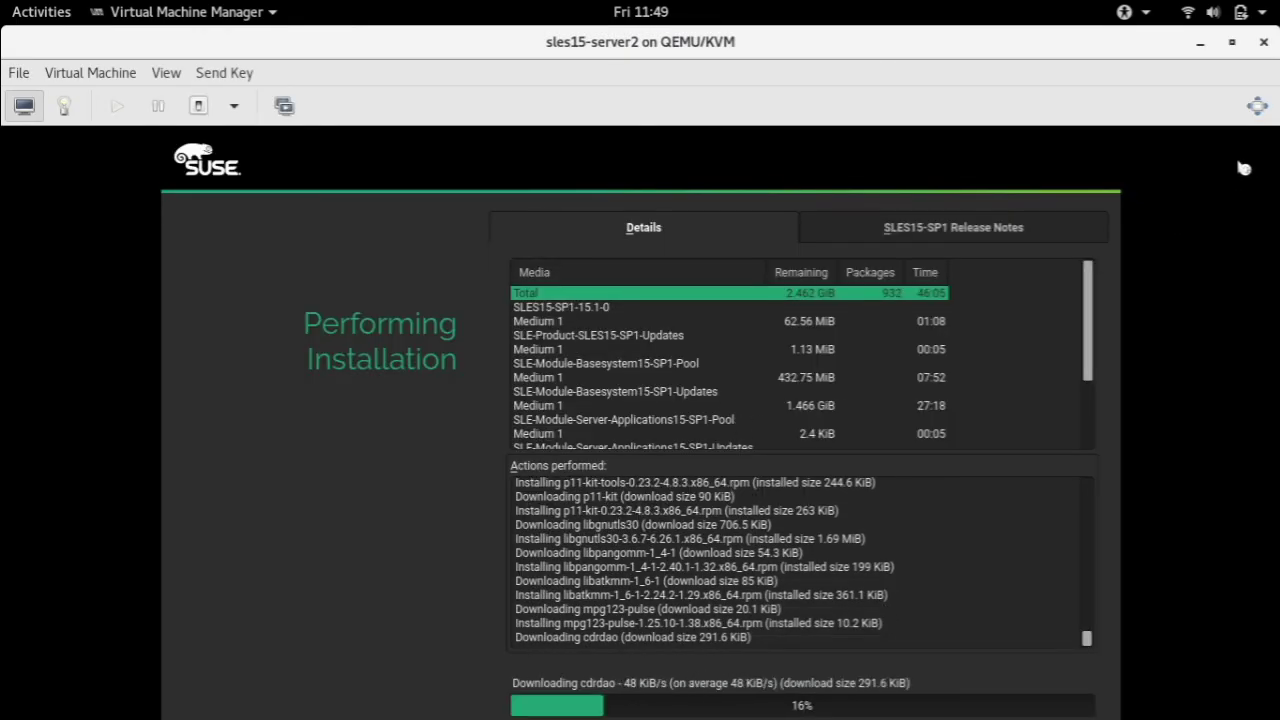
{"action": "left_click", "coordinate": [1257, 105]}
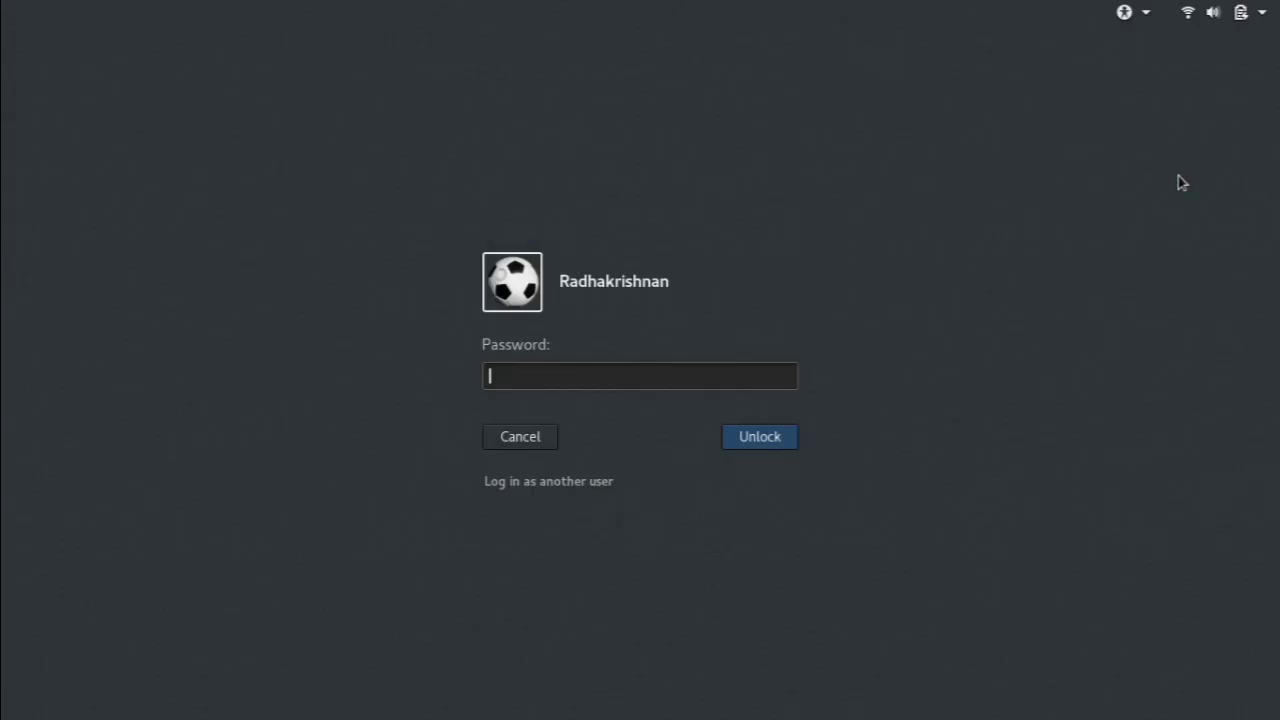
{"action": "type", "text": "••••••••"}
{"action": "key", "text": "Return"}
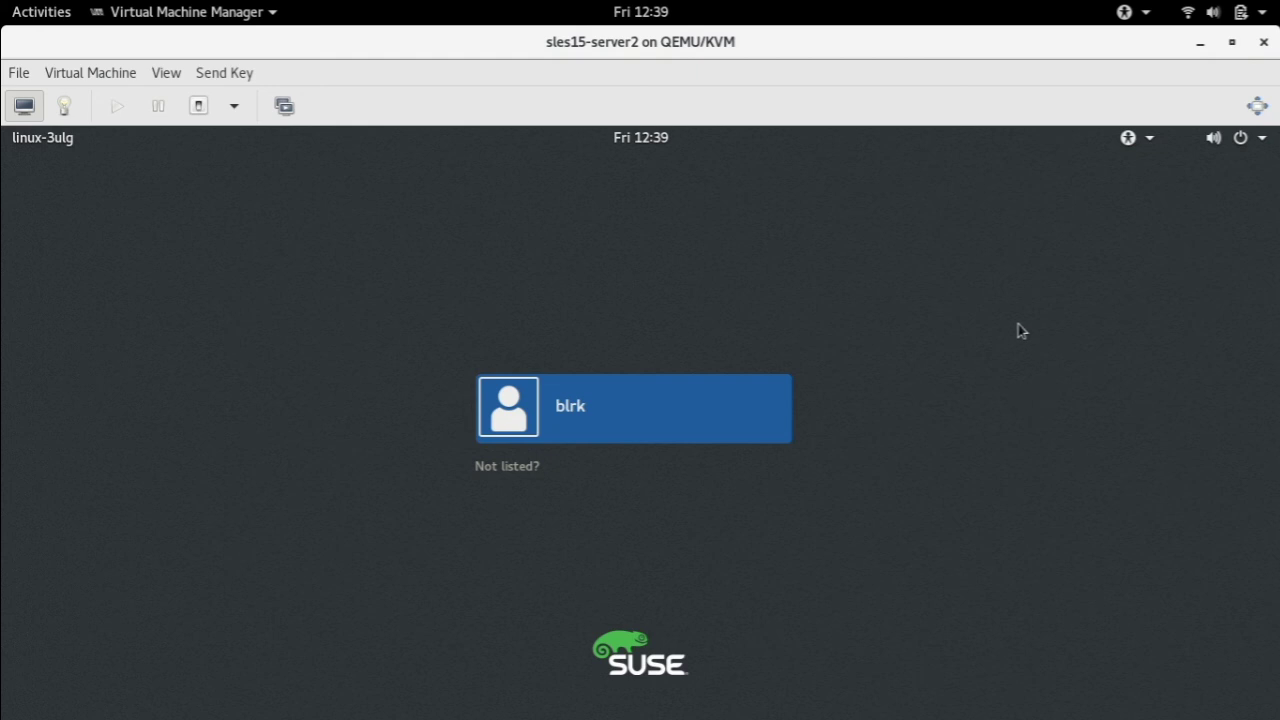
Make the console full screen and sign in to the guest as the local user
{"action": "left_click", "coordinate": [1257, 105]}
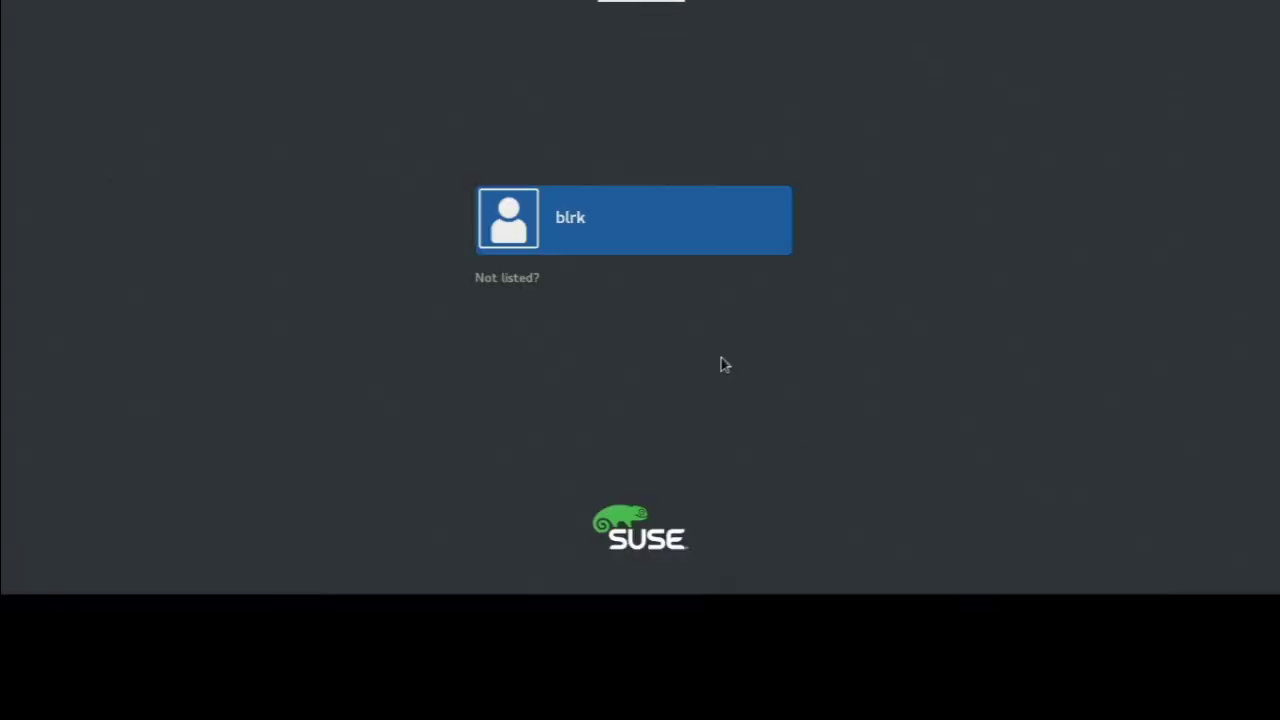
{"action": "left_click", "coordinate": [624, 352]}
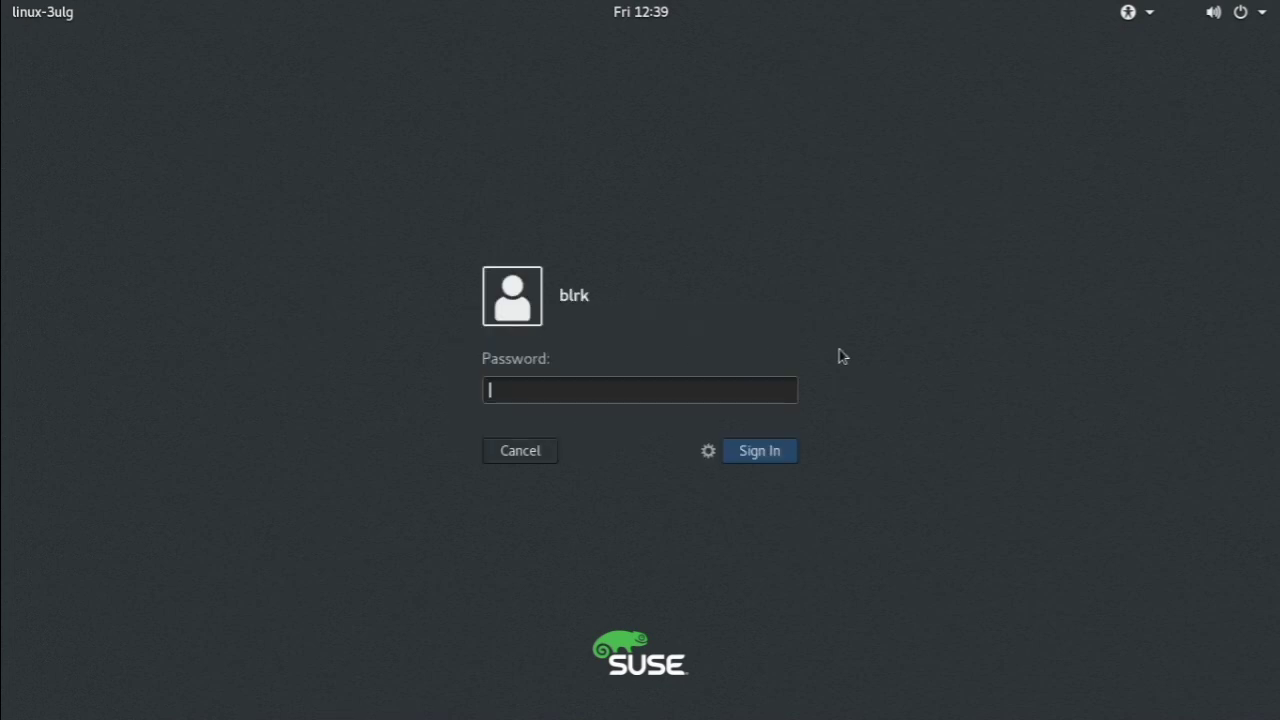
{"action": "type", "text": "•••••"}
{"action": "left_click", "coordinate": [764, 458]}
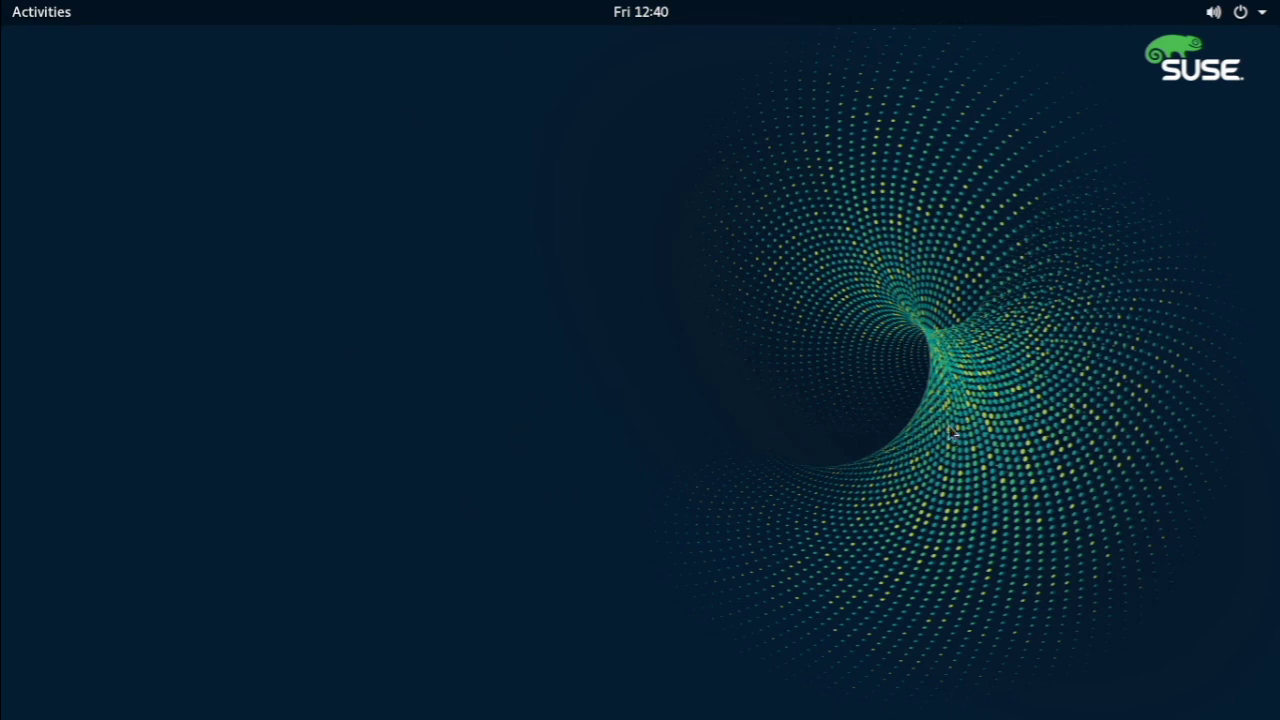
Find Terminal by searching 'ter' in Show Applications and launch it
{"action": "key", "text": "super"}
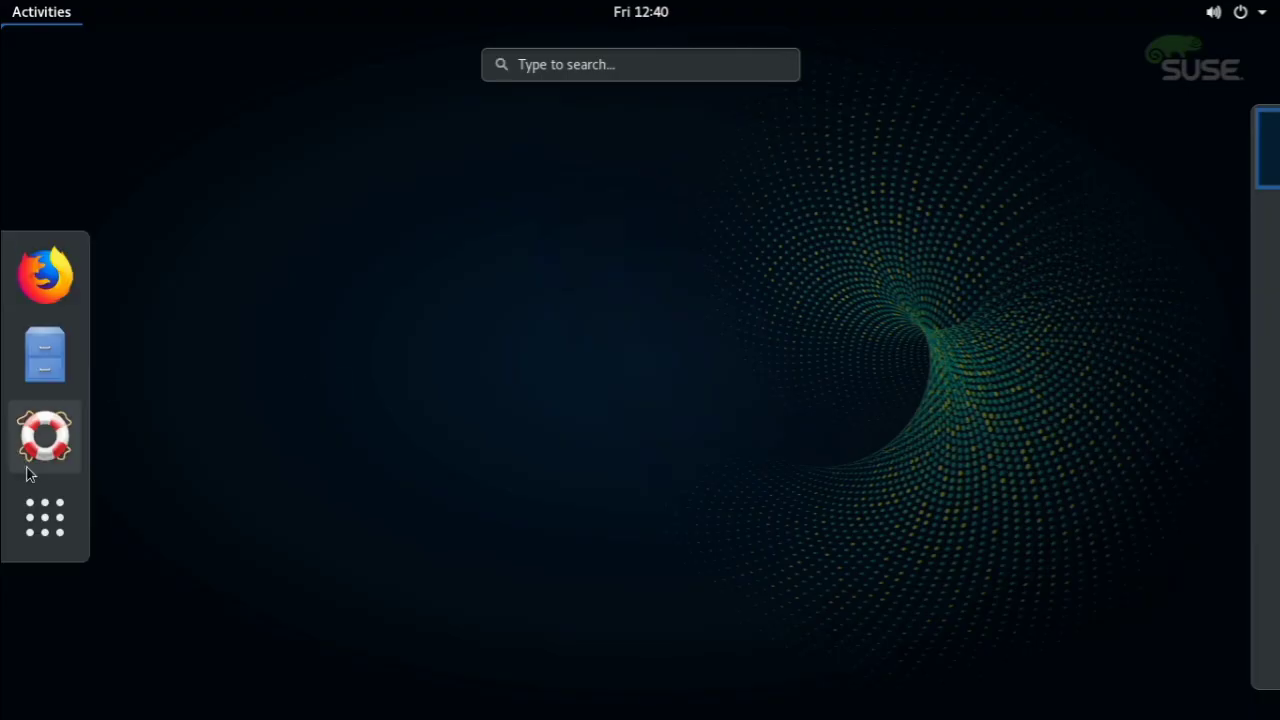
{"action": "left_click", "coordinate": [48, 527]}
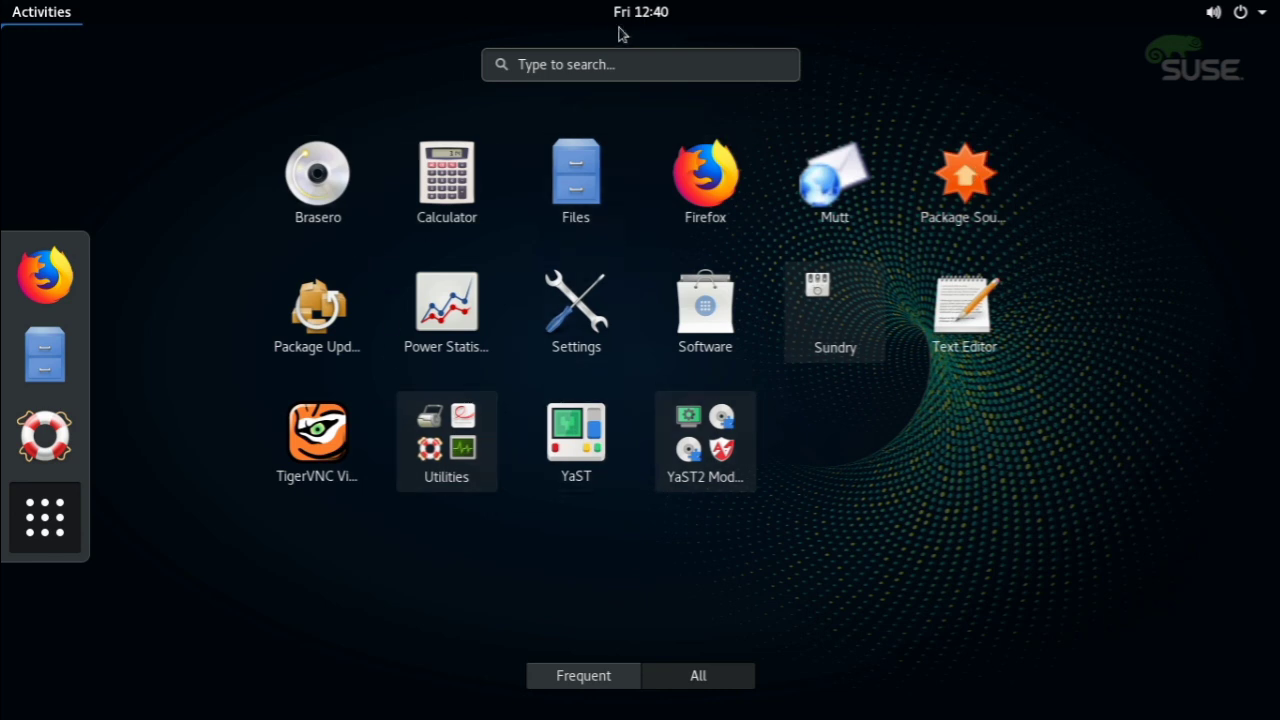
{"action": "left_click", "coordinate": [583, 65]}
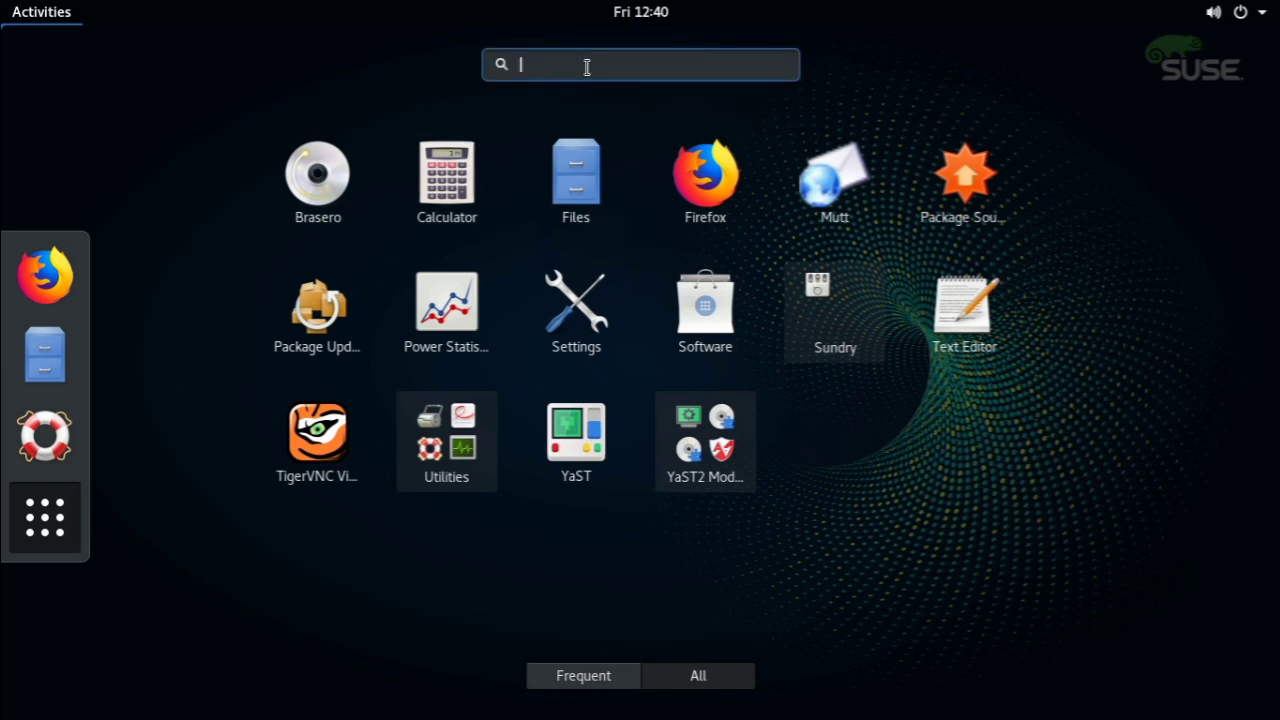
{"action": "type", "text": "ter"}
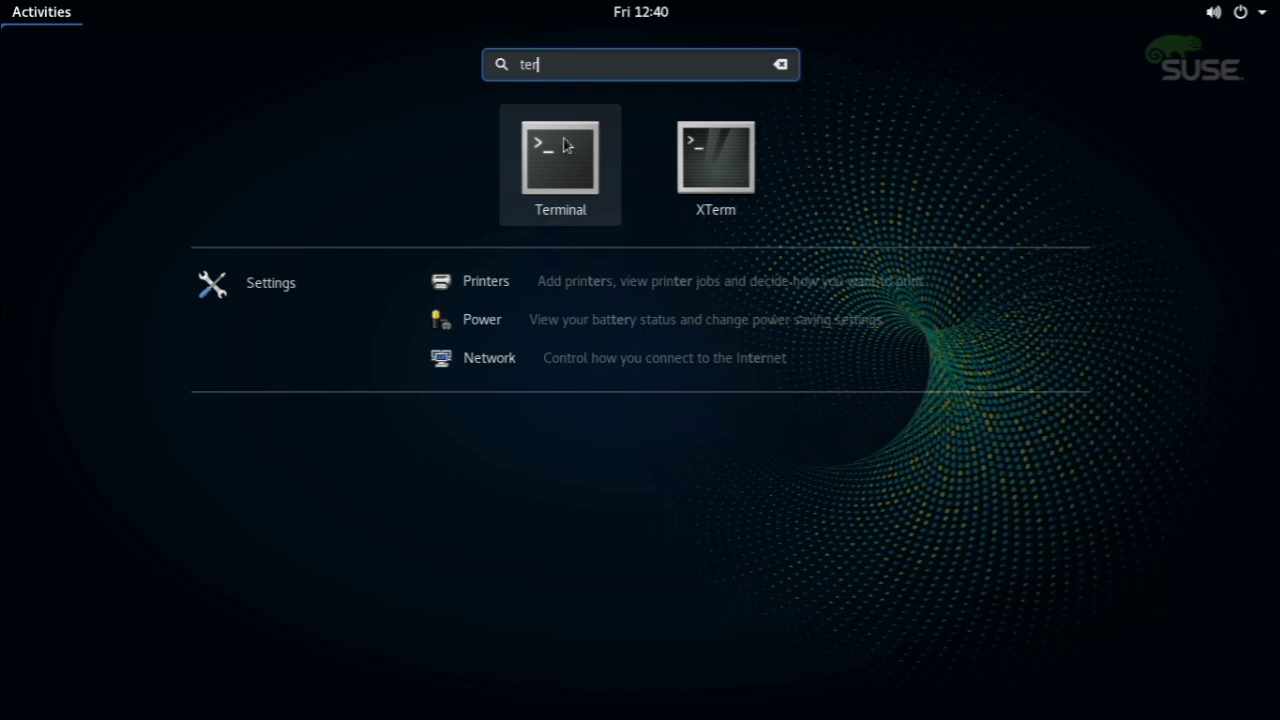
{"action": "left_click", "coordinate": [565, 146]}
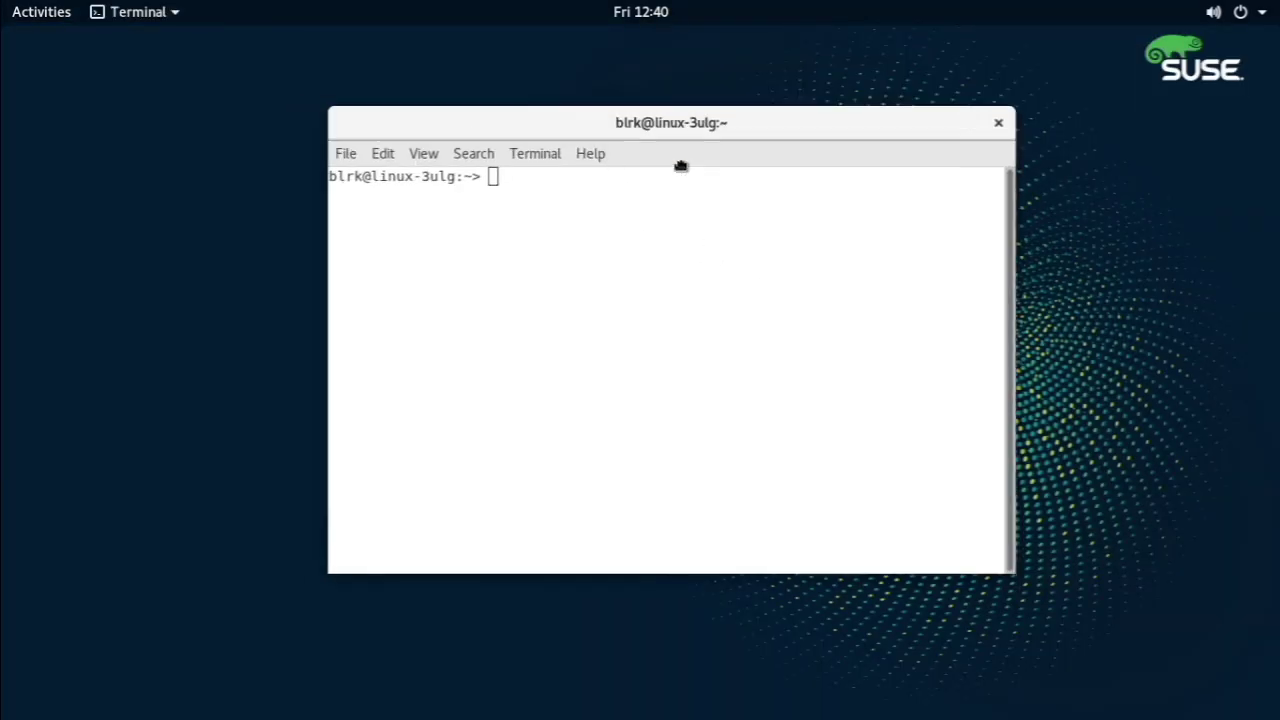
Run ls to list the home folder, then close Terminal and return to Activities
{"action": "type", "text": "cat"}
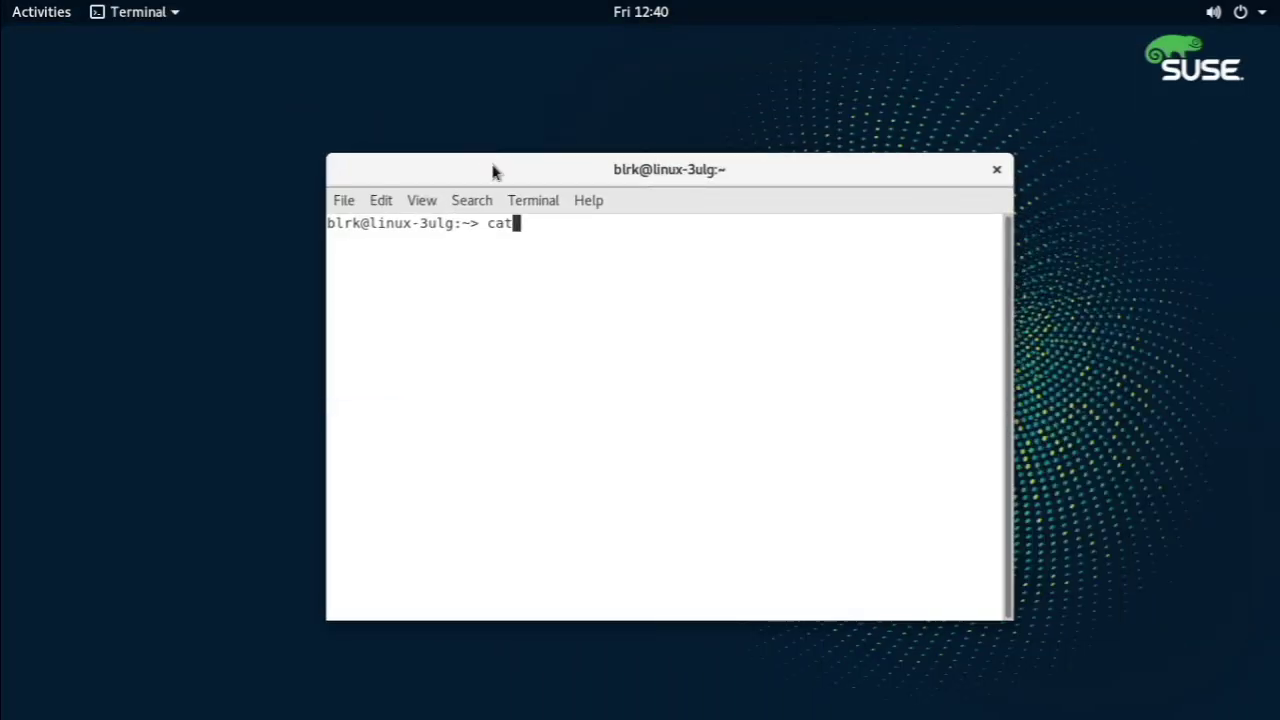
{"action": "key", "text": "BackSpace"}
{"action": "key", "text": "BackSpace"}
{"action": "key", "text": "BackSpace"}
{"action": "type", "text": "ls"}
{"action": "key", "text": "Return"}
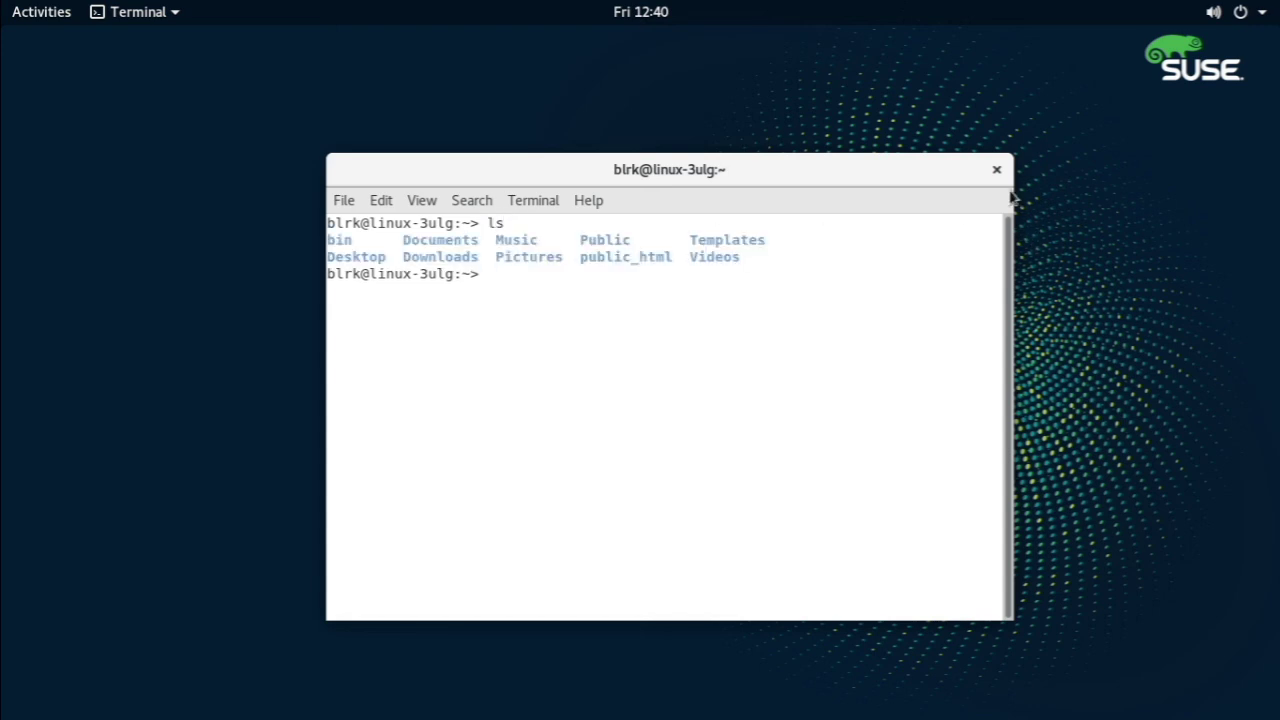
{"action": "left_click", "coordinate": [993, 171]}
{"action": "key", "text": "super"}
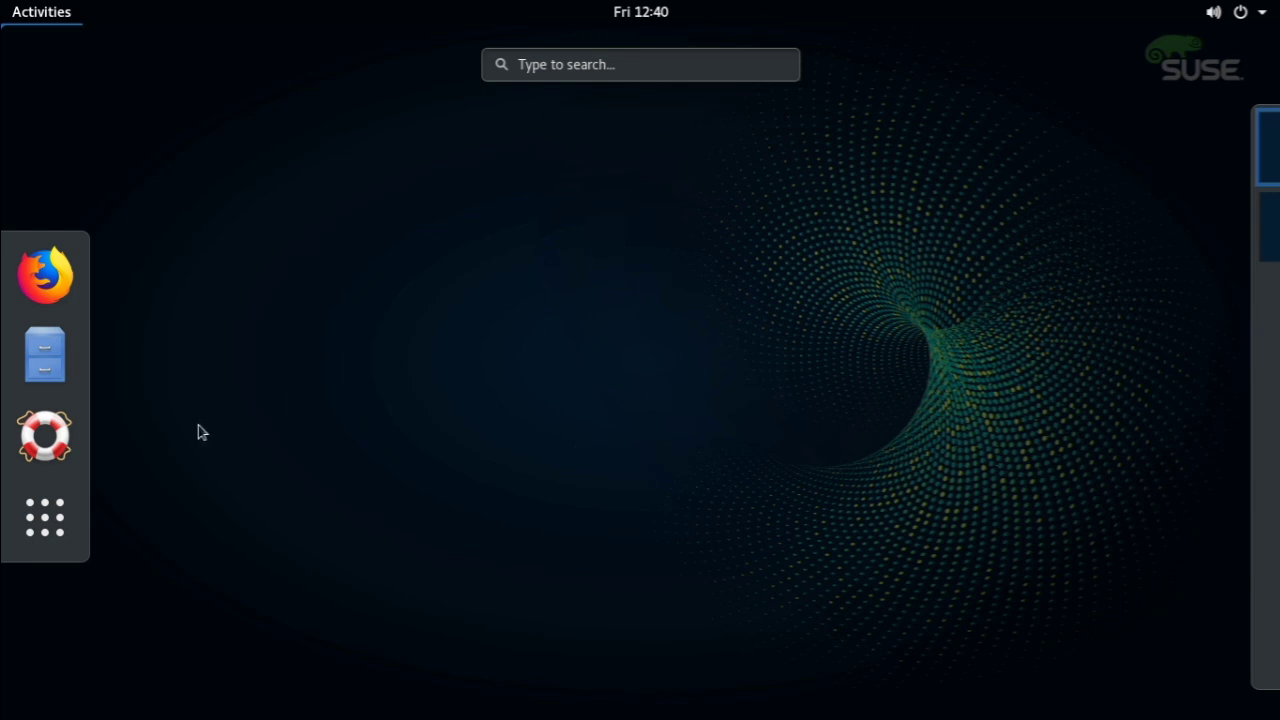
Search 'ter' in Activities and pin Terminal to the dash favorites
{"action": "left_click", "coordinate": [619, 67]}
{"action": "type", "text": "ter"}
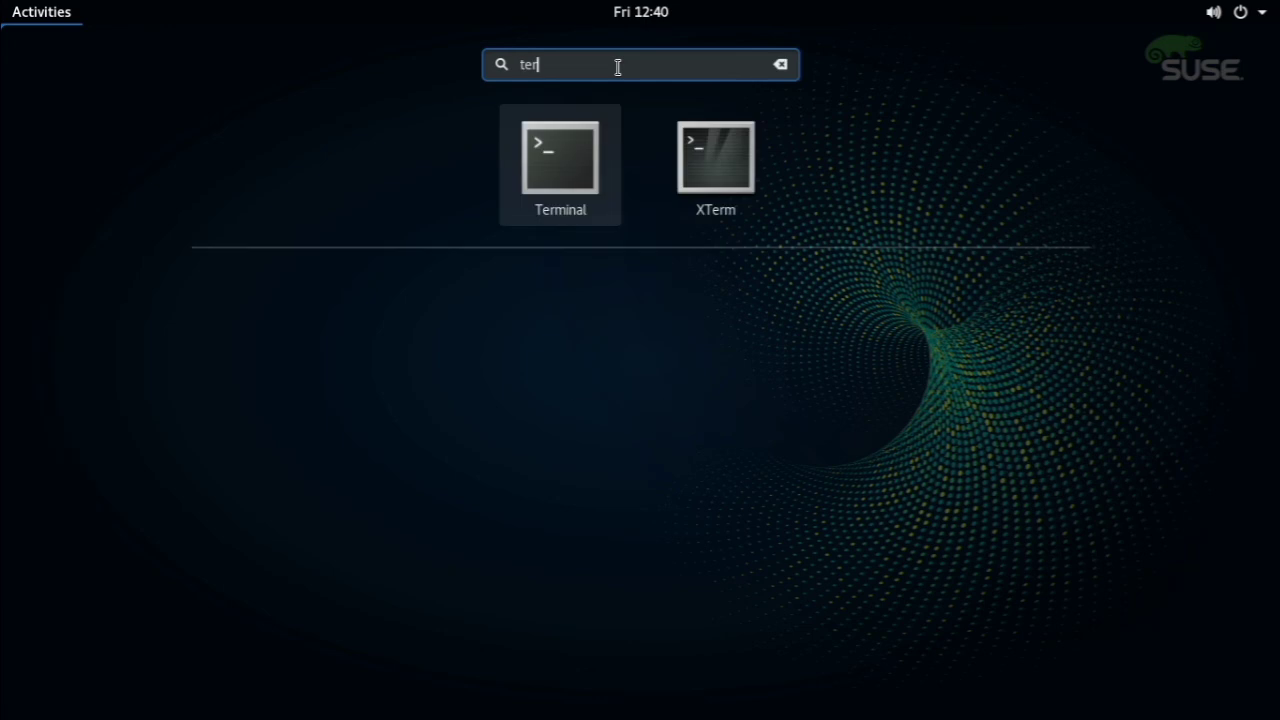
{"action": "left_click_drag", "start_coordinate": [546, 149], "coordinate": [40, 416]}
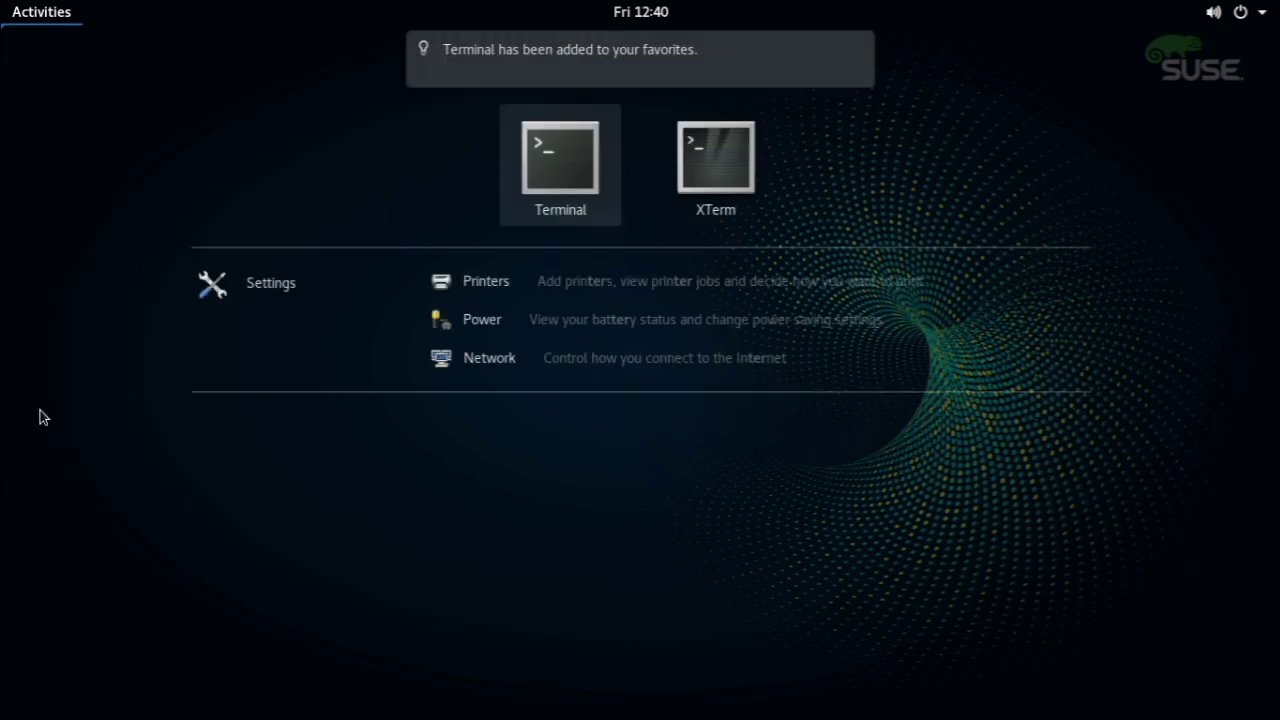
{"action": "key", "text": "super"}
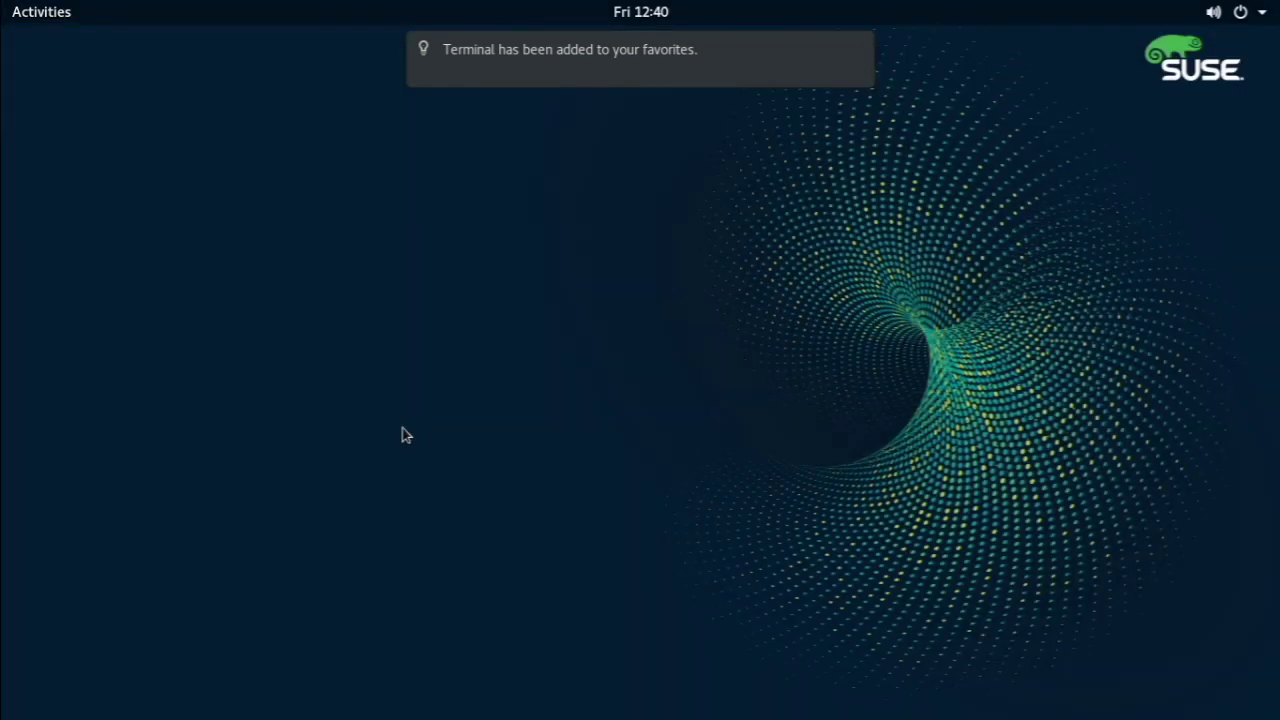
Launch a new Terminal window from the favorites dash
{"action": "key", "text": "super"}
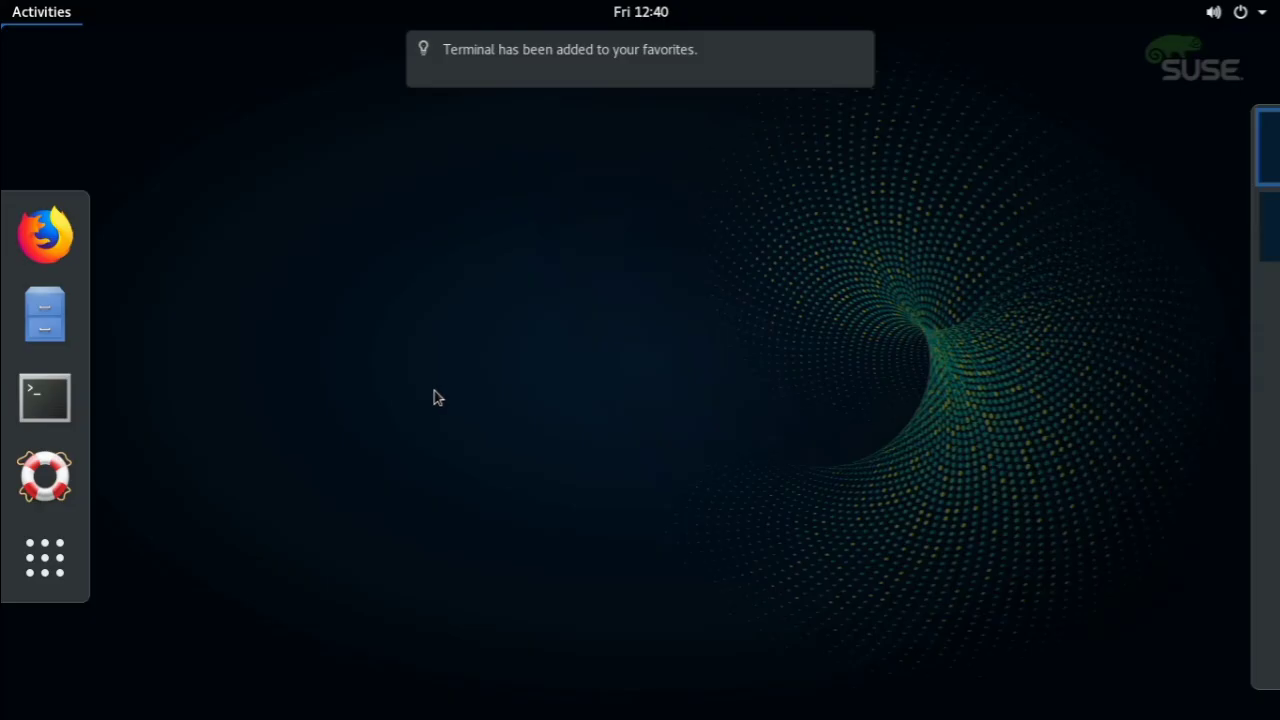
{"action": "left_click", "coordinate": [44, 396]}
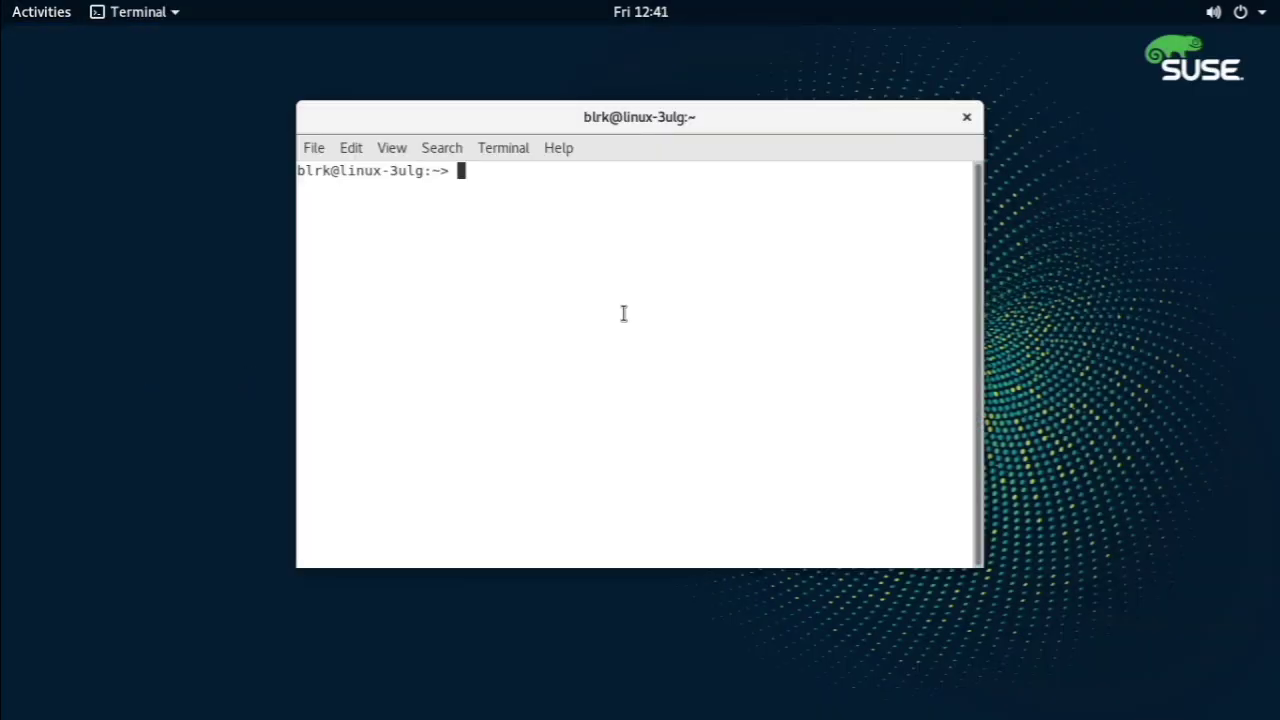
{"action": "key", "text": "super"}
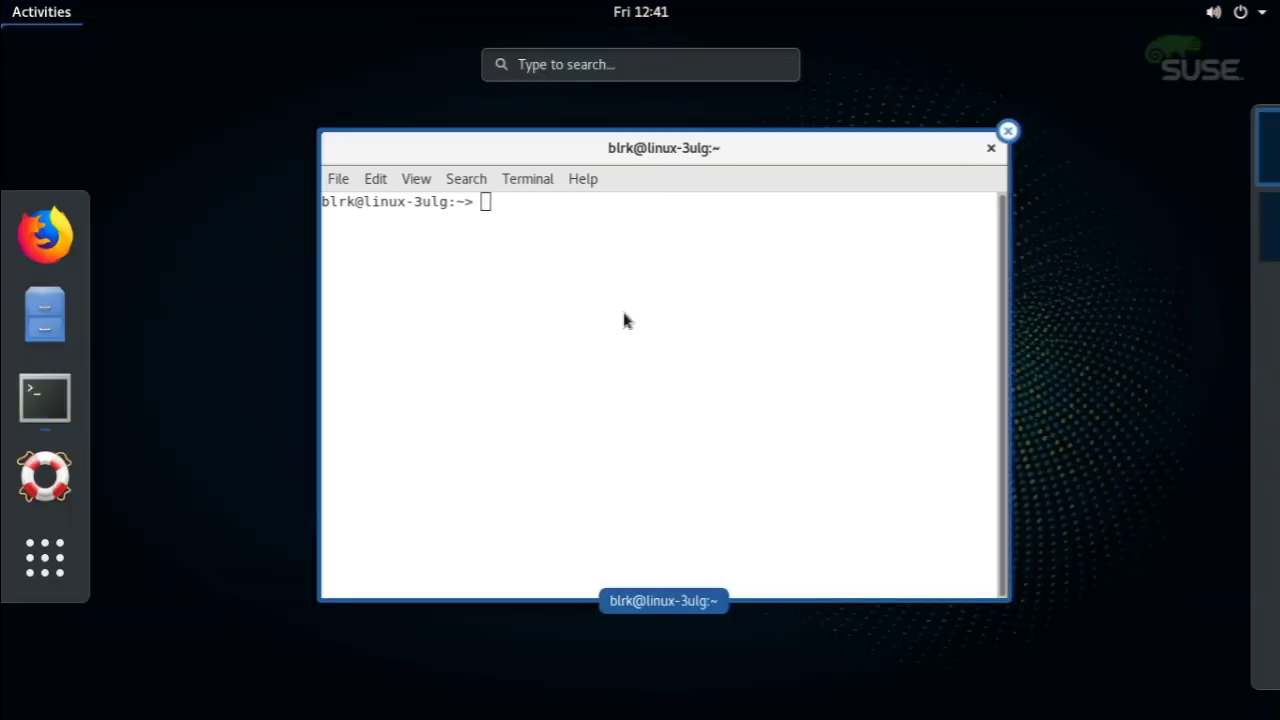